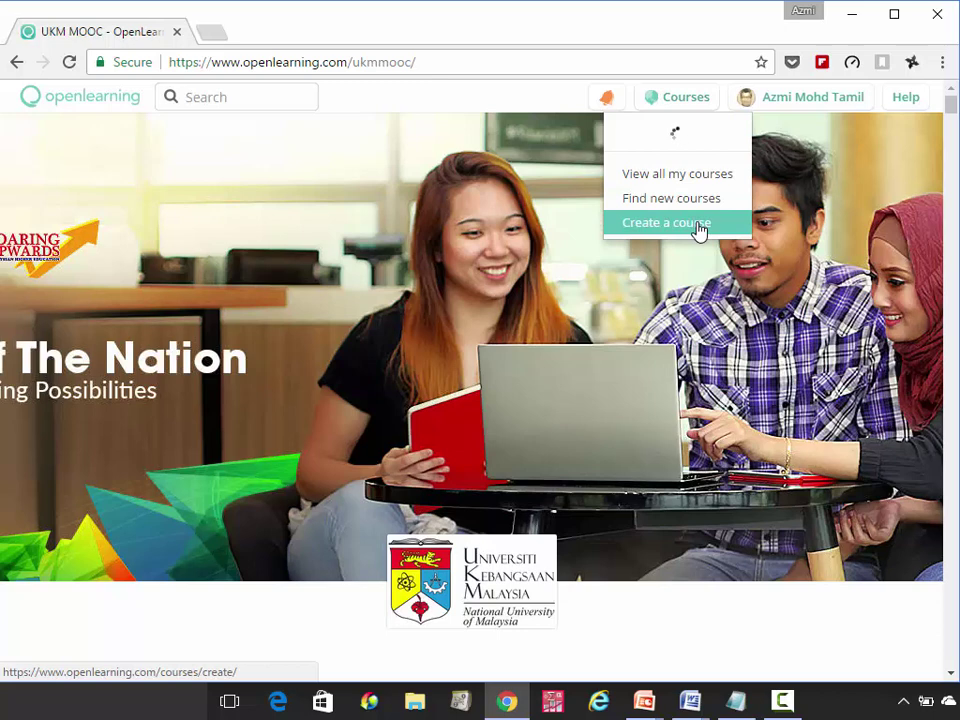
Start a new OpenLearning course and name it "FK7322 Computer Usage & Statistics"
left_click(698, 228)
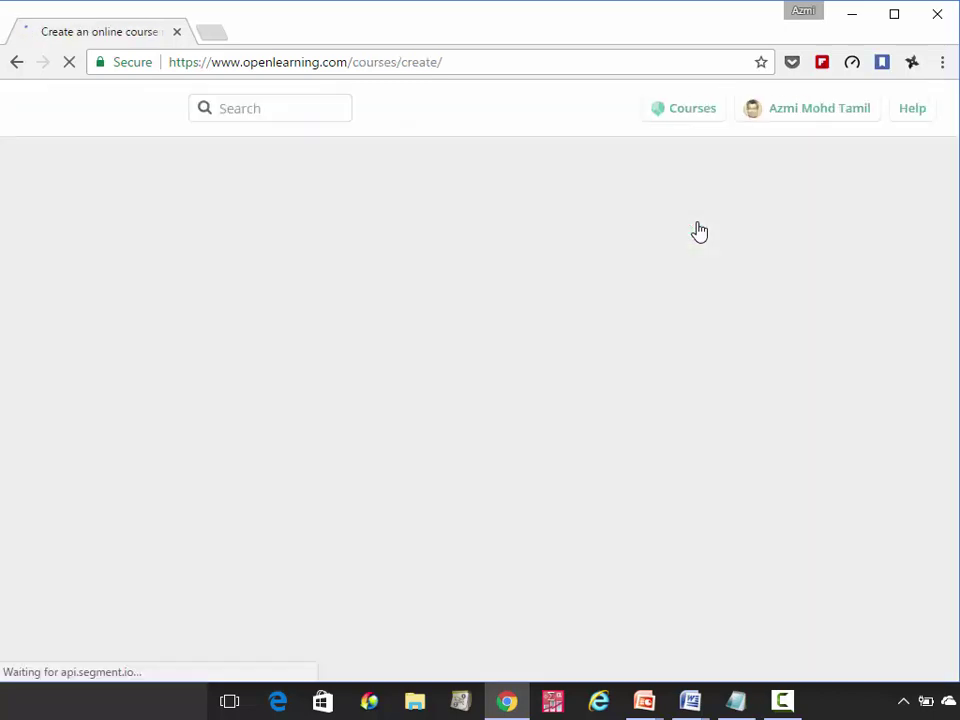
left_click(397, 381)
type("FK7")
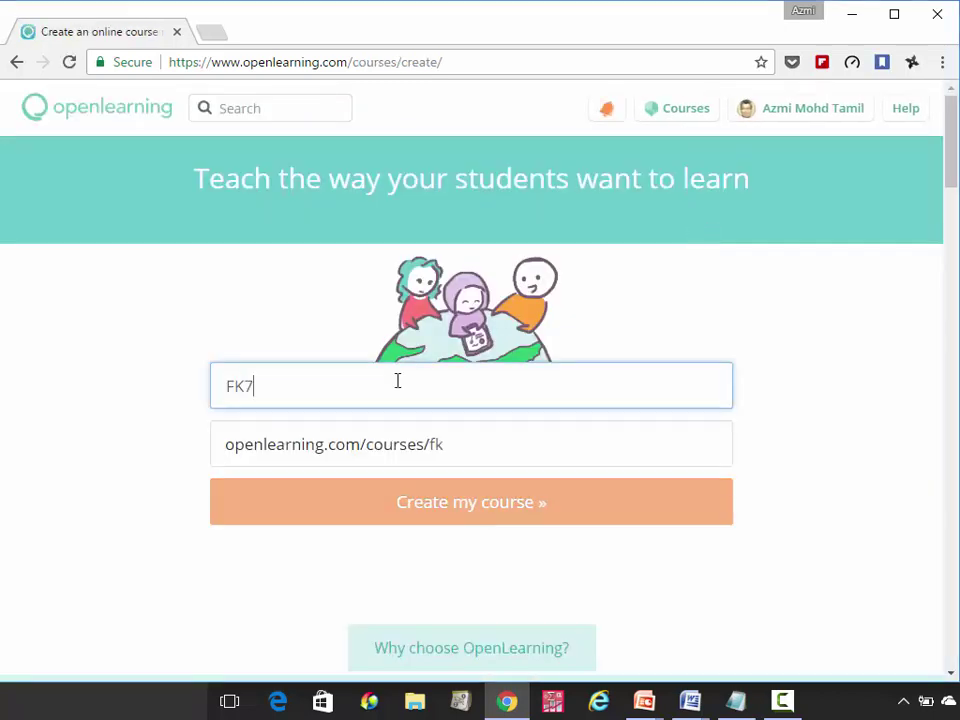
type("322 ")
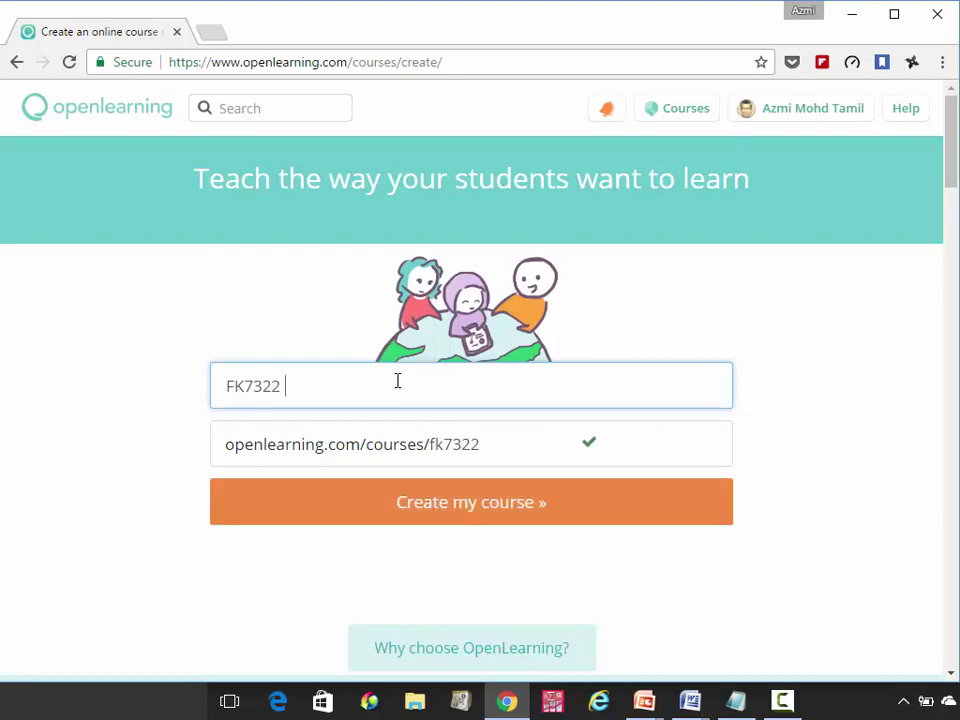
type("Compu")
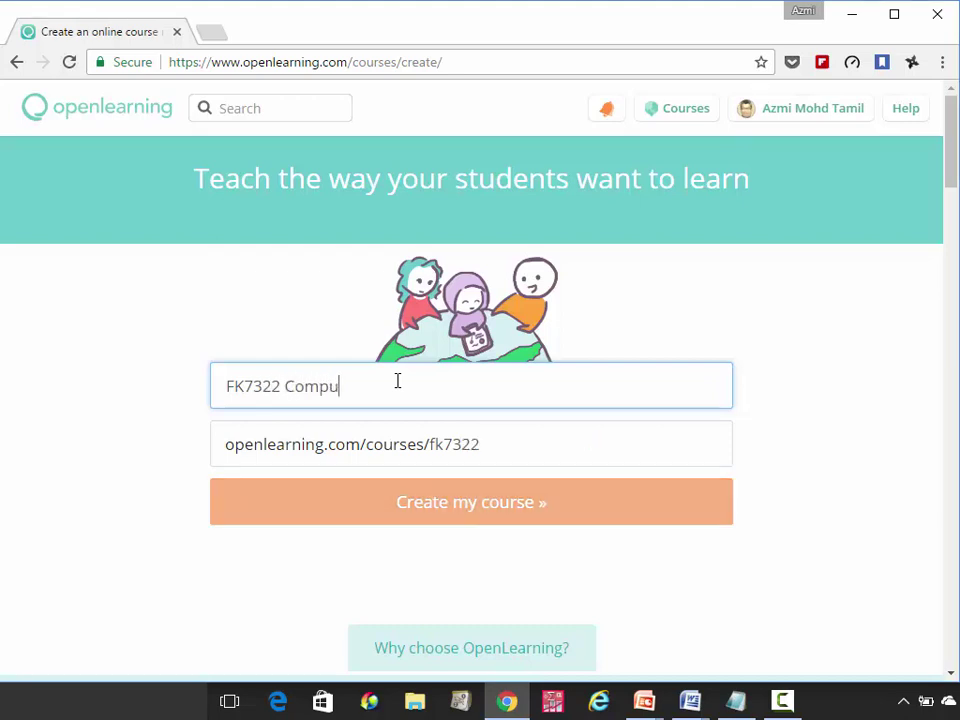
type("ter U")
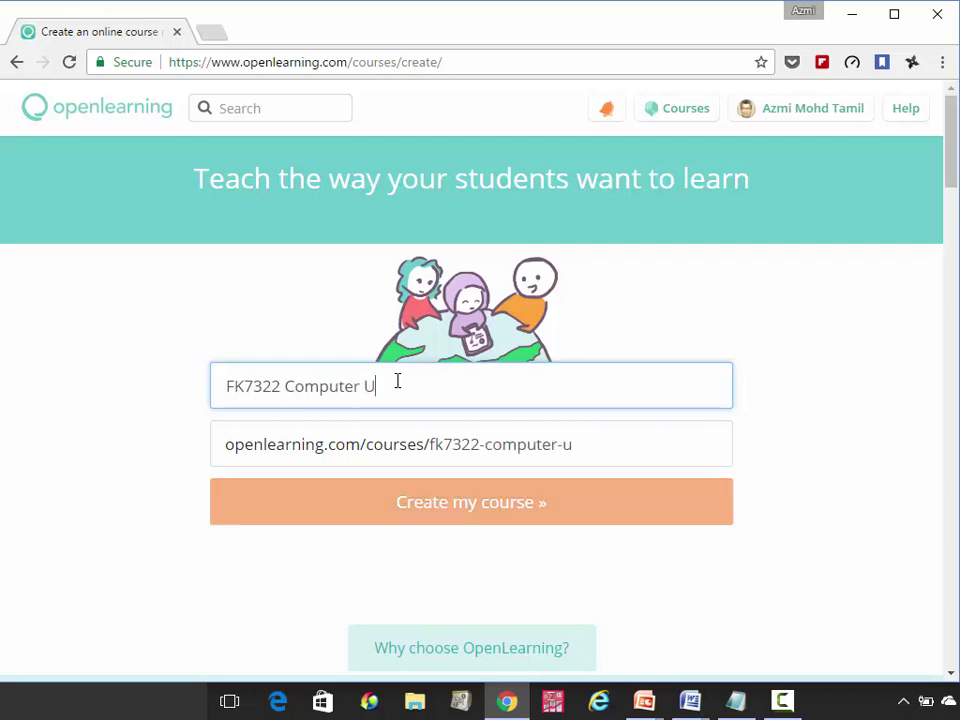
type("sage ")
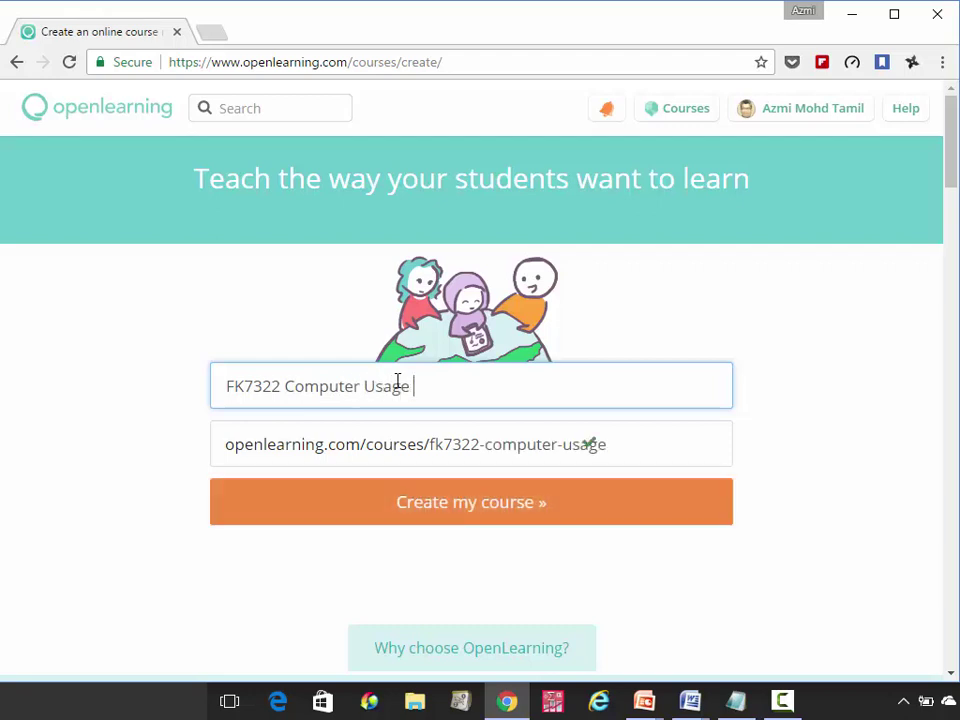
type("& Statistics")
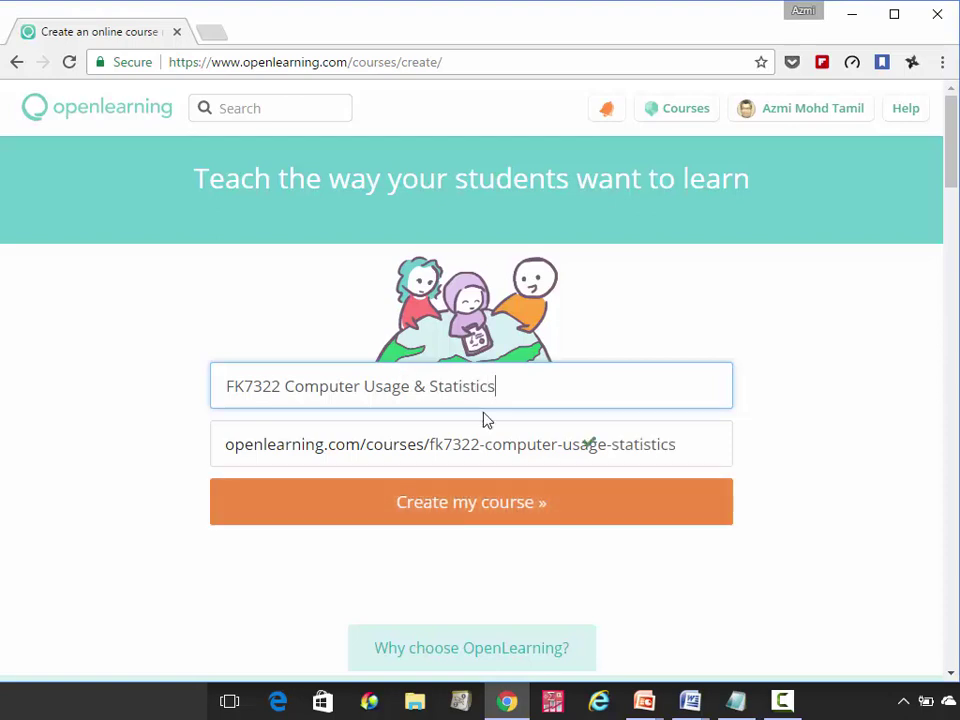
Shorten the course address to openlearning.com/courses/fk7322-statistics and create the course
left_click_drag(485, 444, 613, 446)
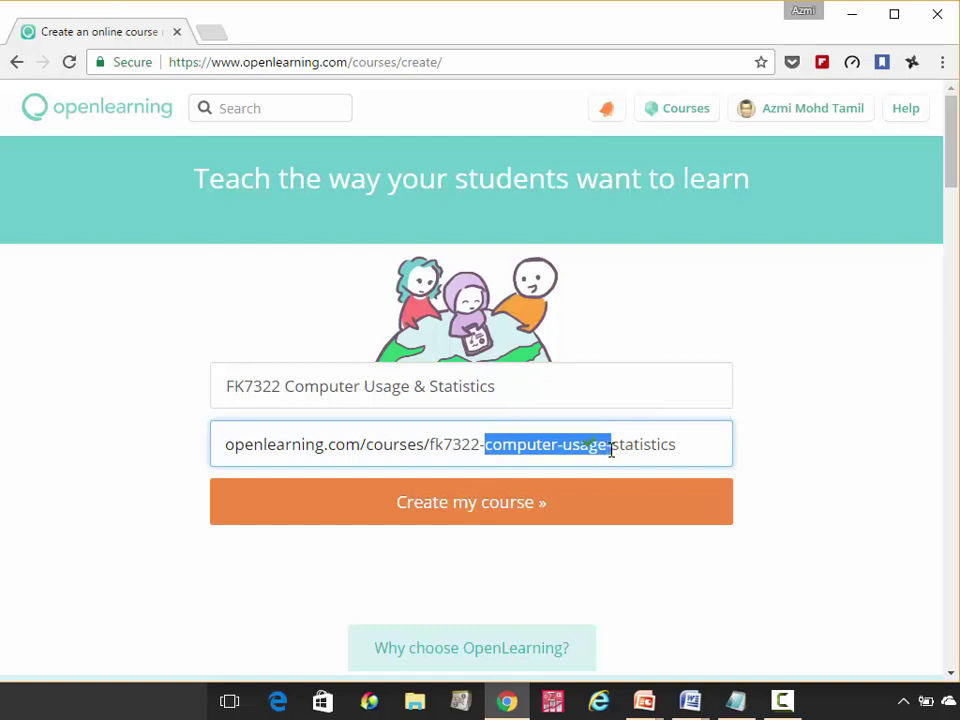
key("BackSpace")
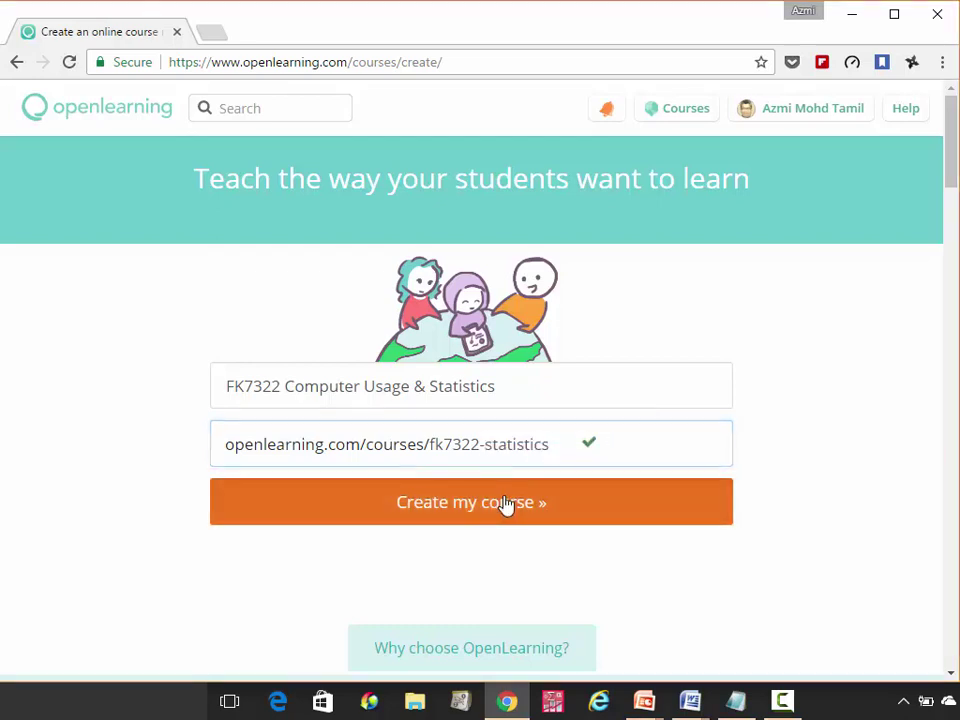
left_click(505, 505)
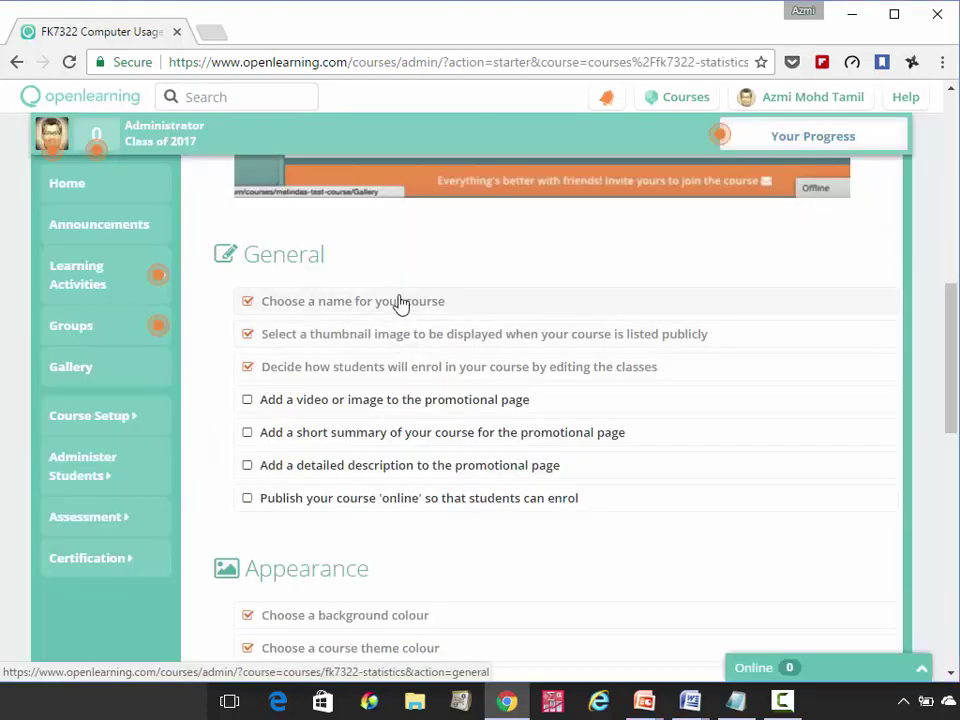
Open the course's general settings and replace the course thumbnail with Thumbnail-fk7322.png from the MOOC folder on the KINGSTON (F:) drive
left_click(330, 313)
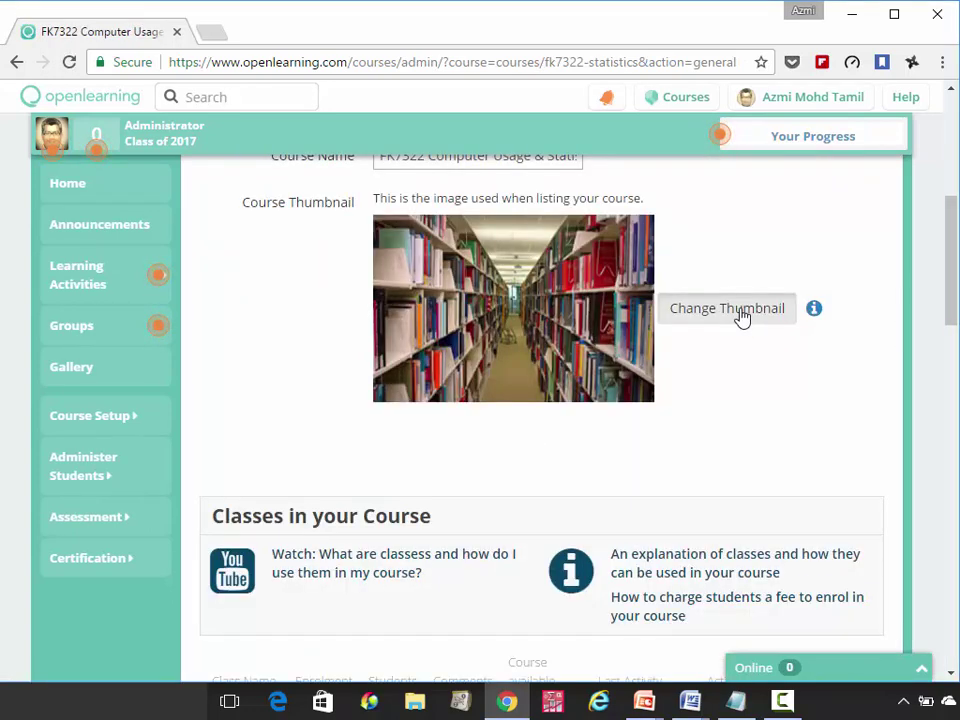
left_click(742, 317)
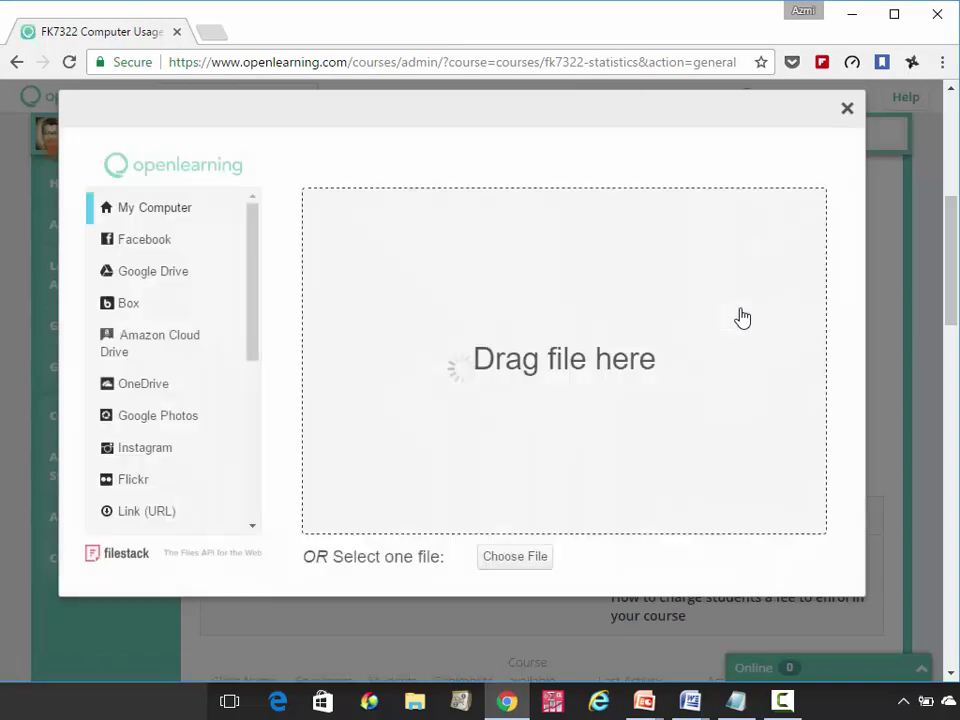
left_click(508, 558)
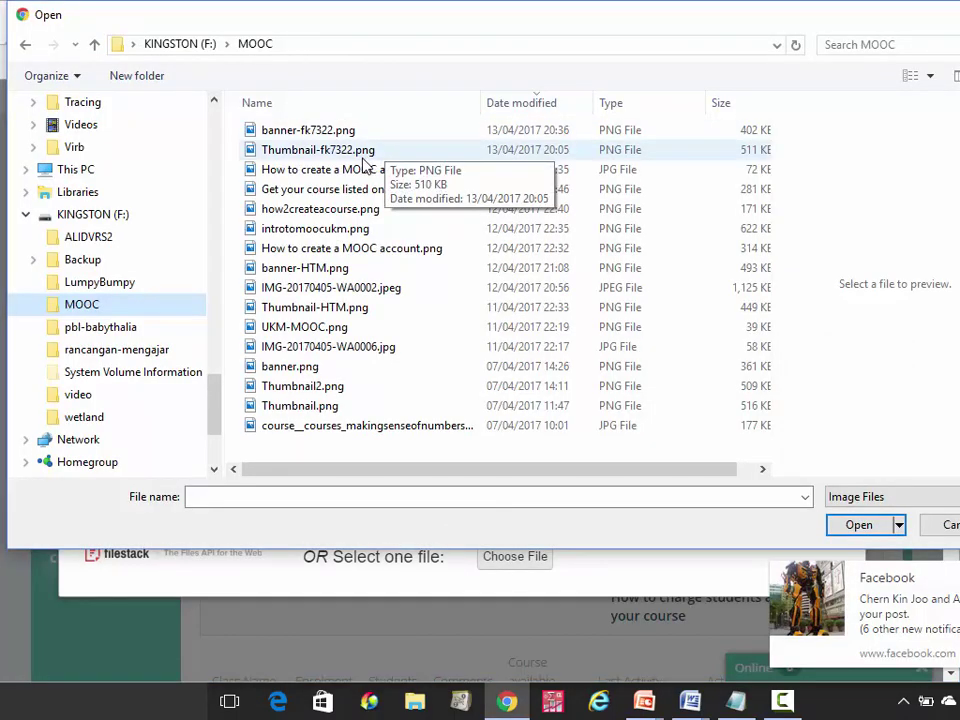
left_click(392, 150)
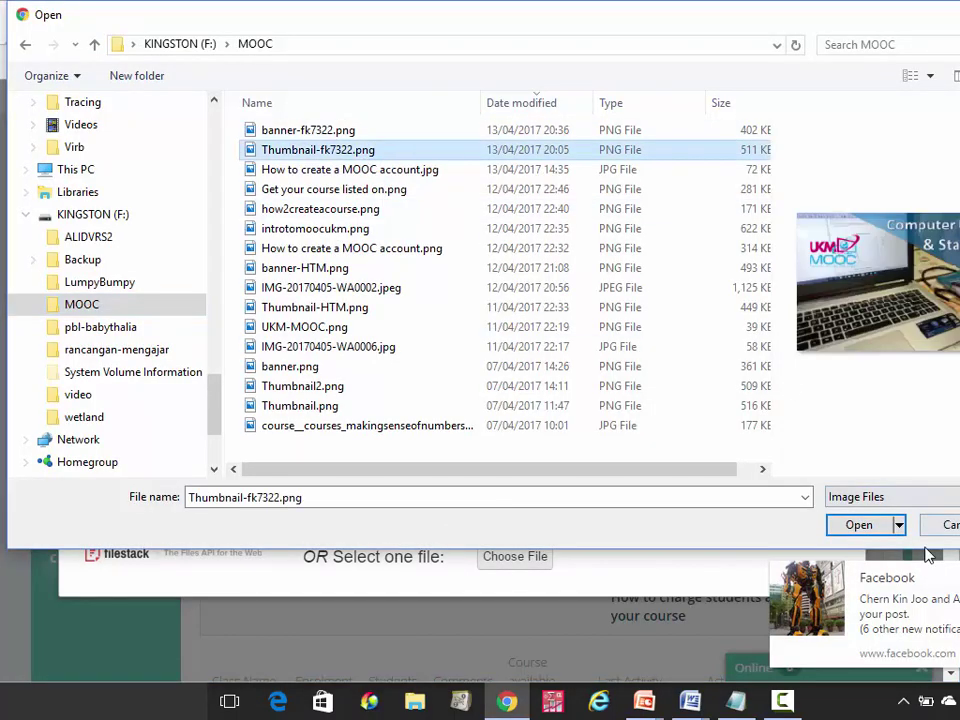
left_click(858, 524)
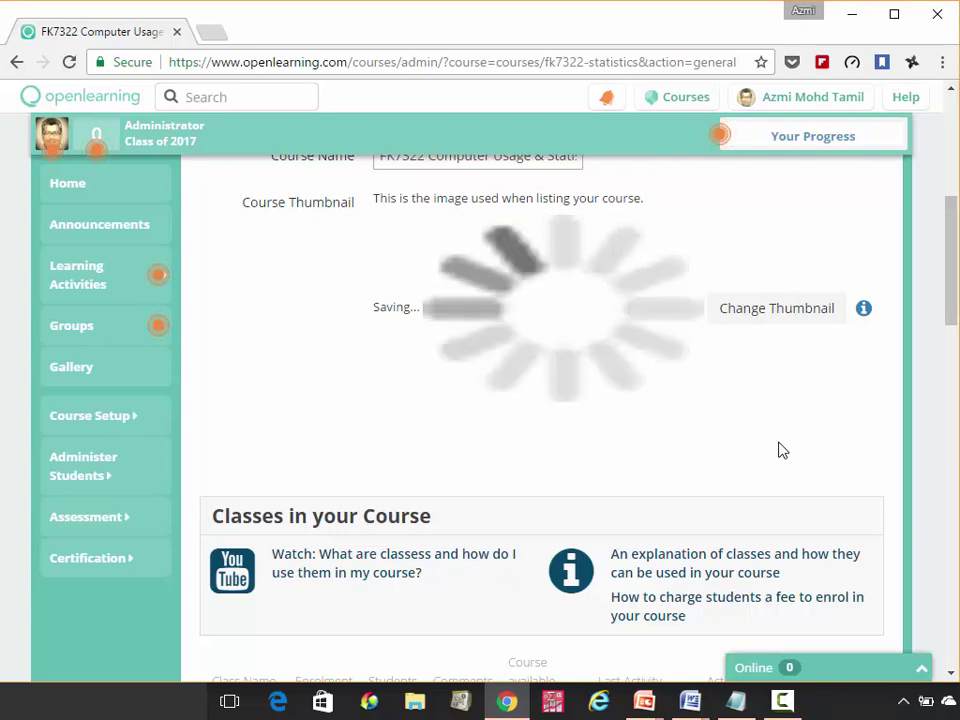
Set the course landing page logo to the UKM MOOC image from the MOOC folder on Google Drive
scroll(746, 437, "down", 2)
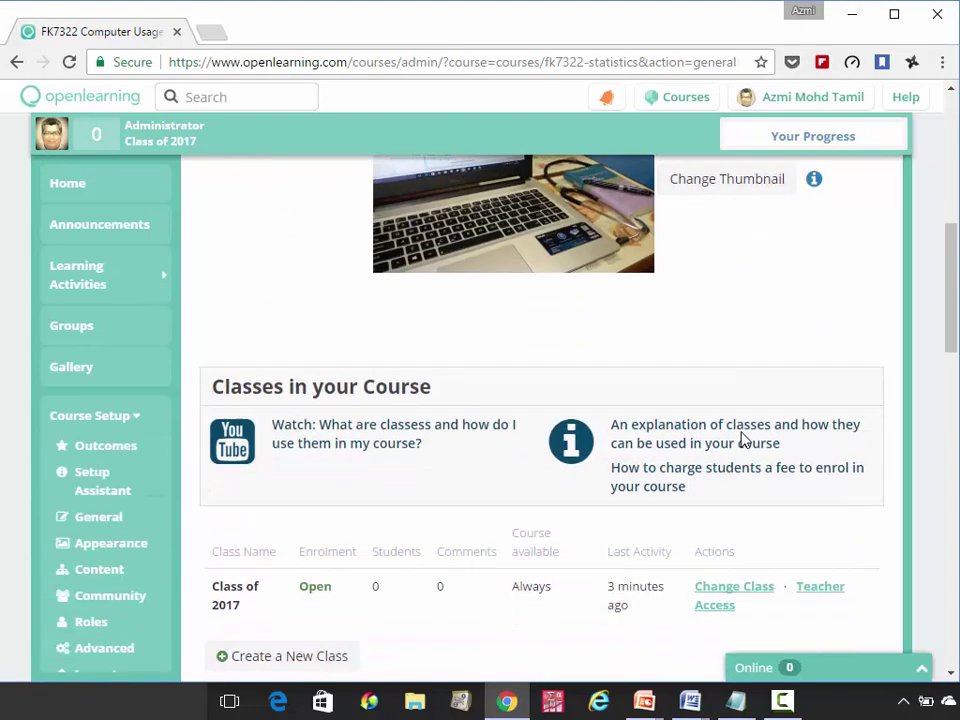
scroll(742, 440, "down", 3)
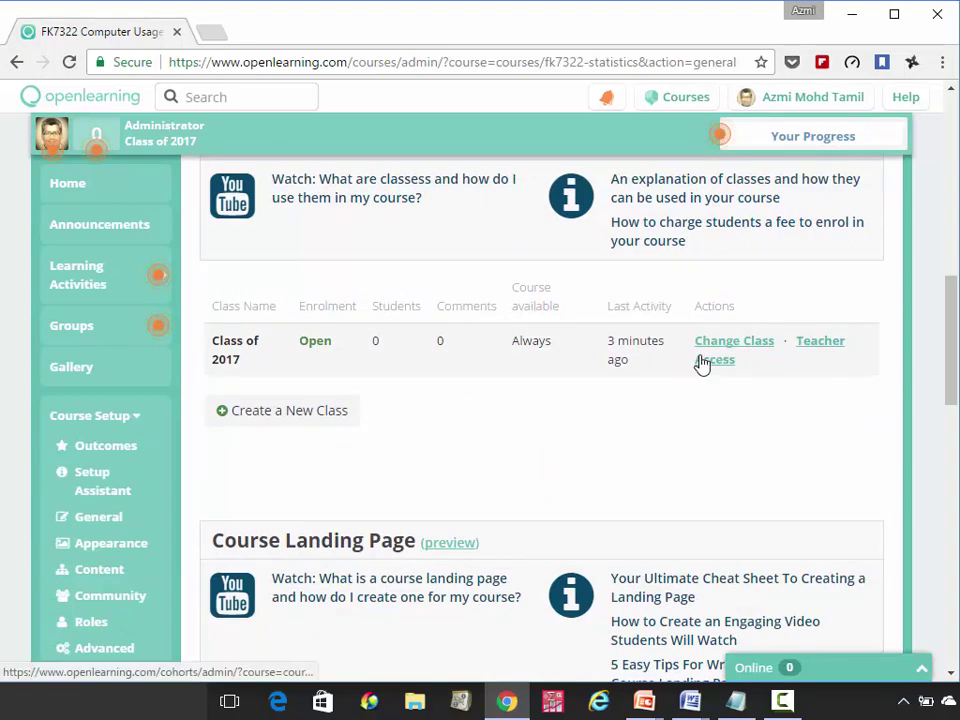
scroll(724, 390, "down", 2)
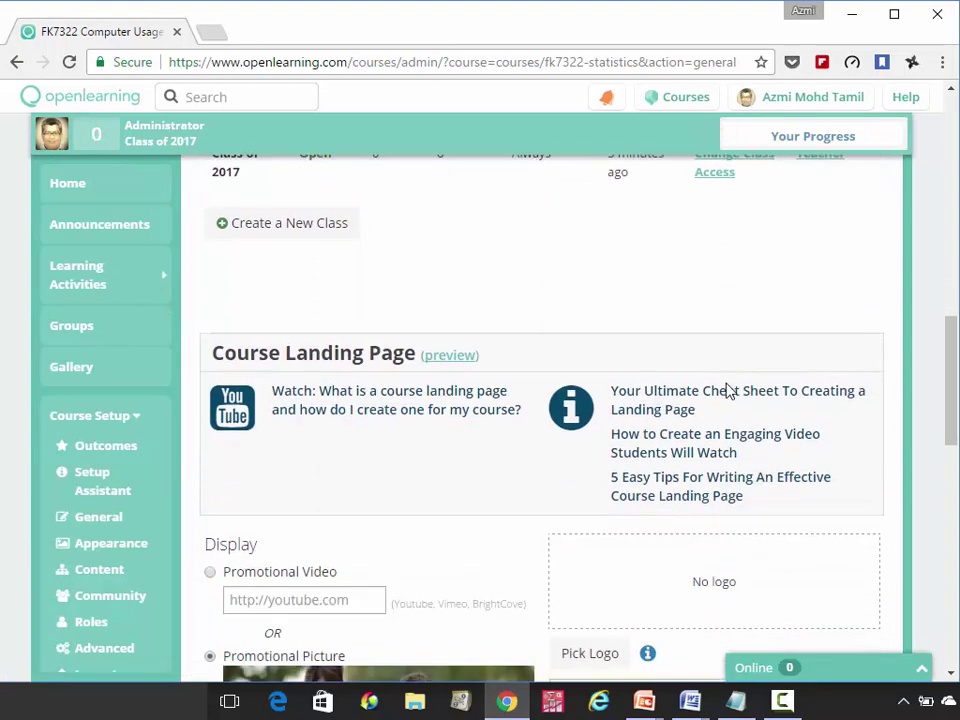
scroll(728, 392, "down", 2)
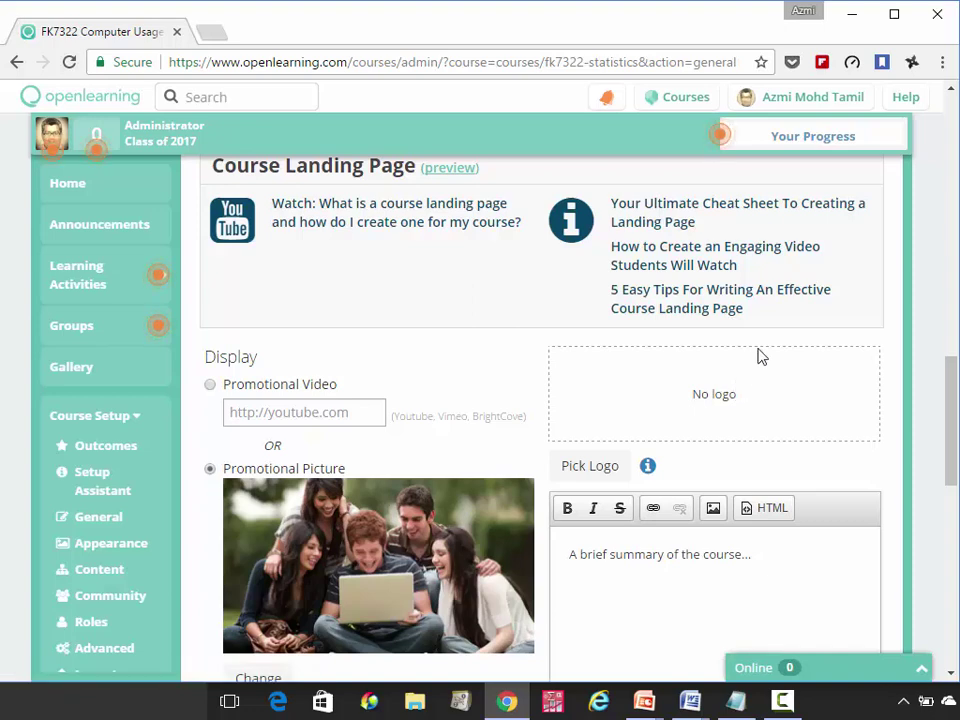
scroll(755, 357, "down", 2)
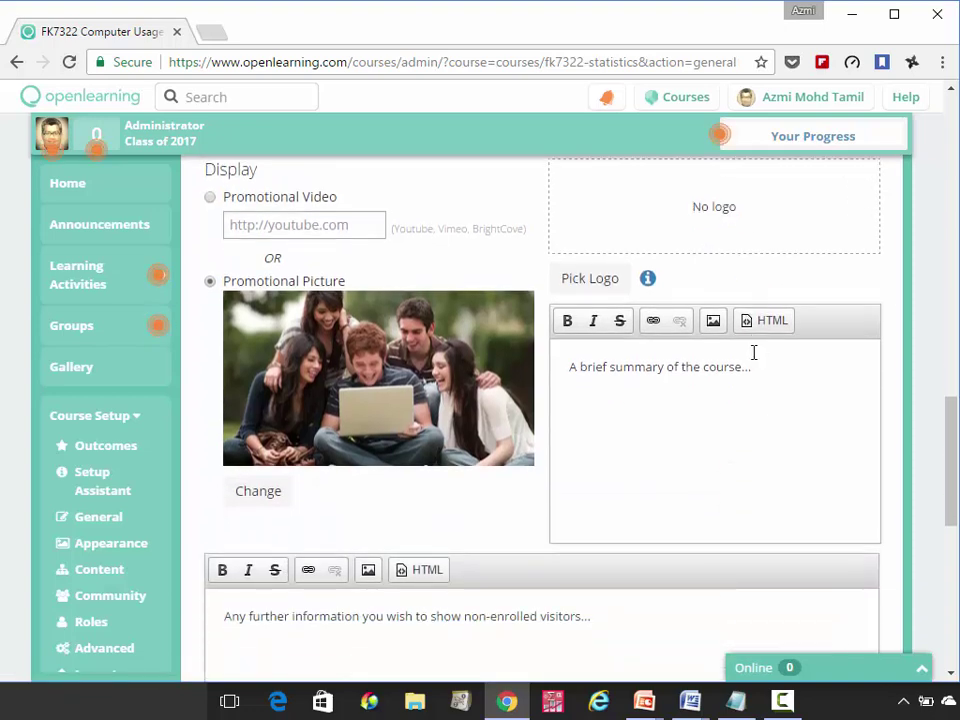
scroll(755, 357, "up", 2)
scroll(755, 358, "down", 1)
scroll(755, 357, "up", 1)
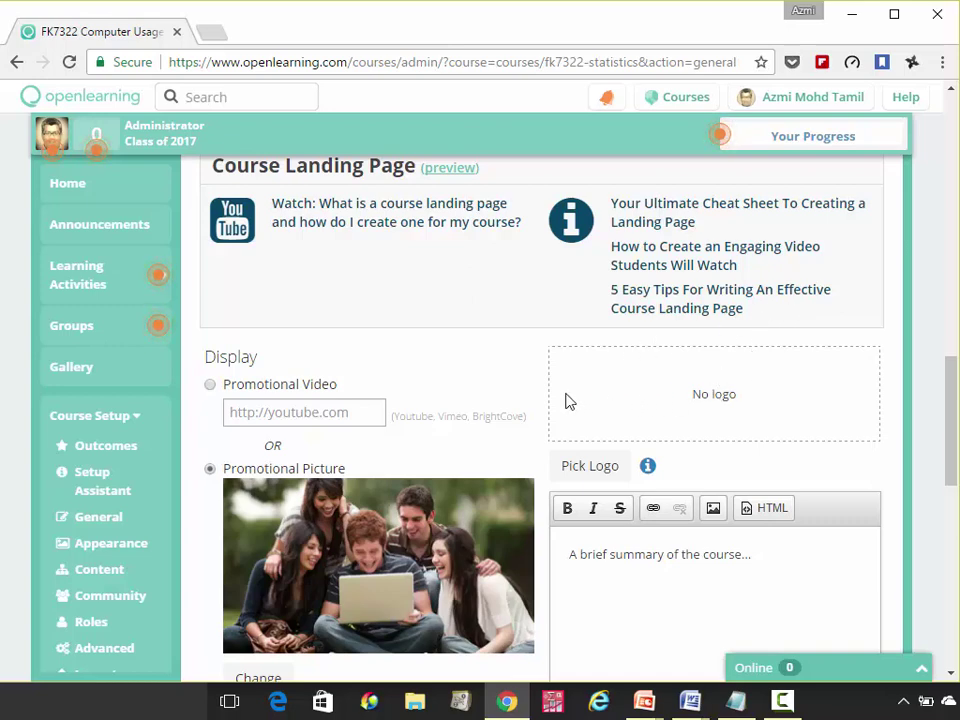
left_click(620, 470)
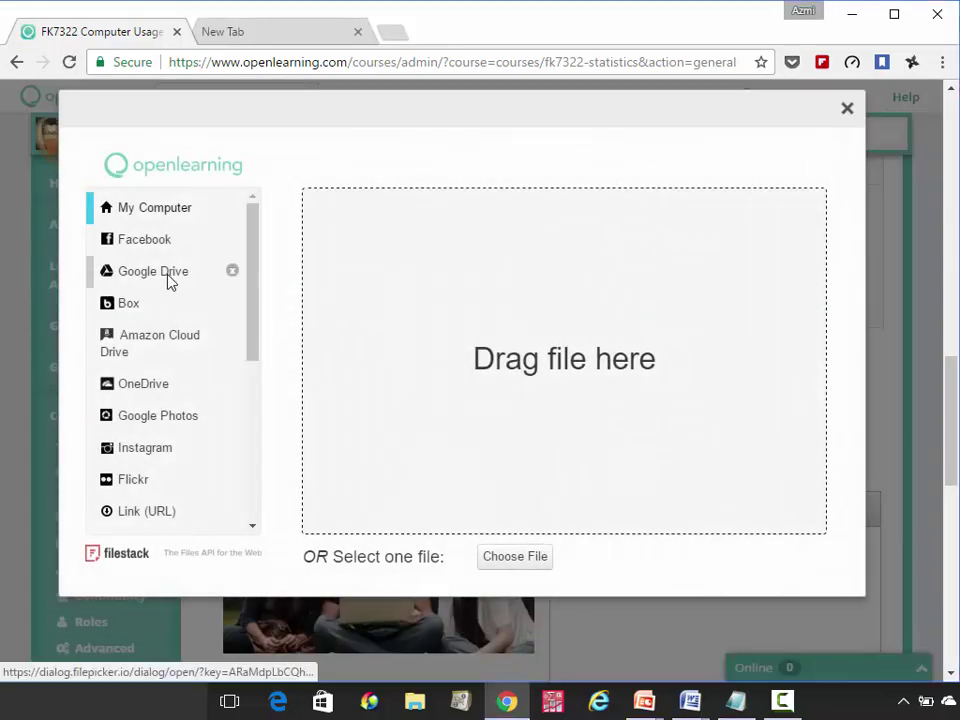
left_click(172, 276)
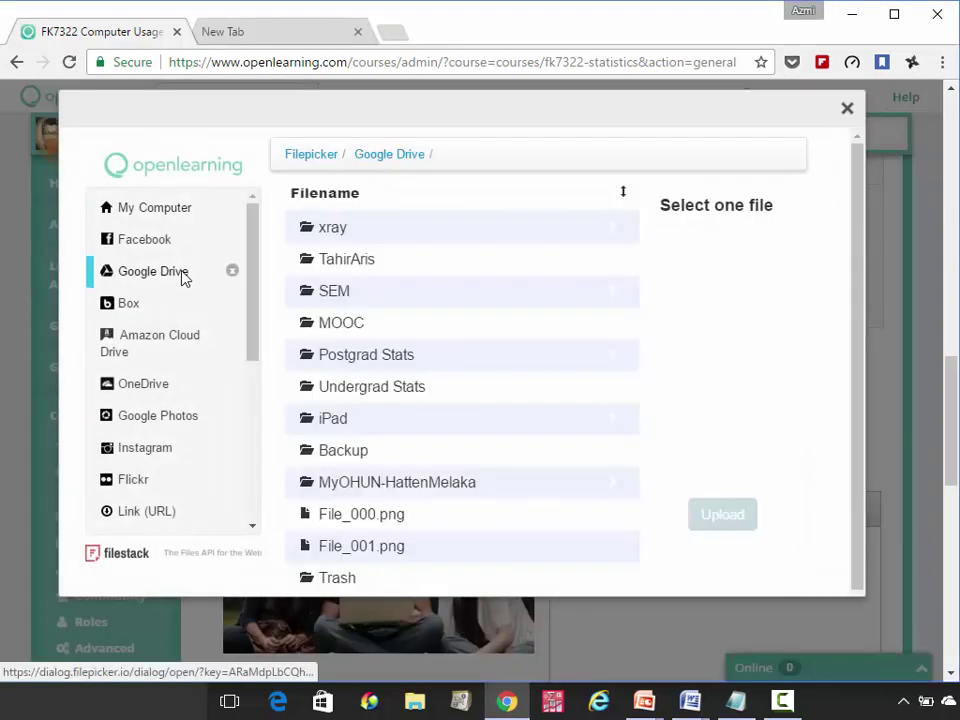
left_click(356, 323)
left_click(450, 325)
left_click(735, 515)
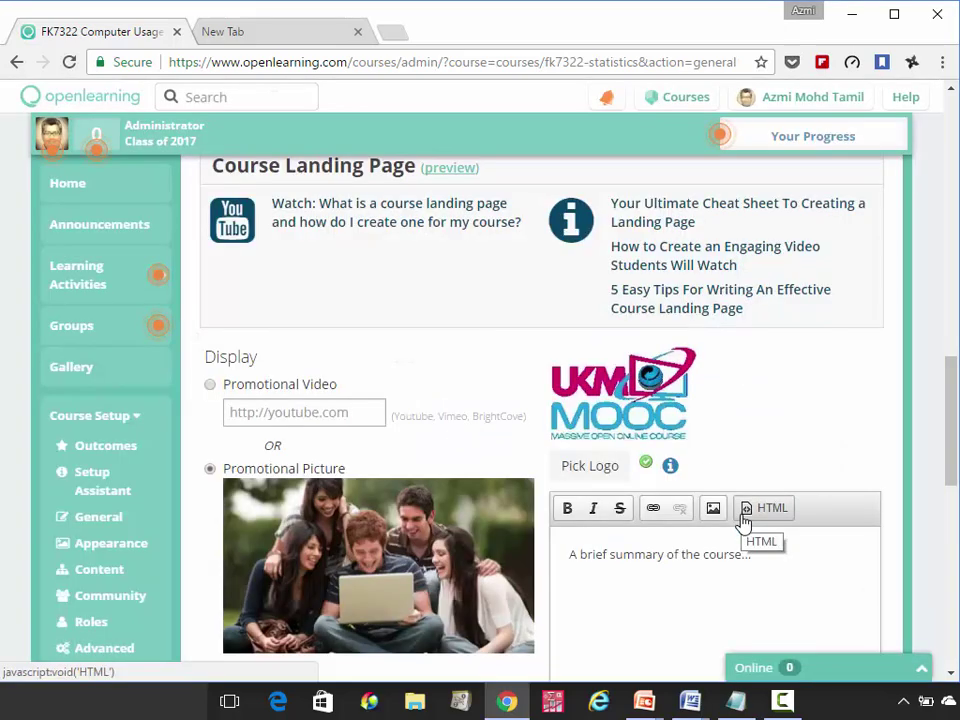
Switch to the Word course information document and copy the English synopsis from "This module introduces" through "conduct their data analysis."
scroll(645, 467, "down", 2)
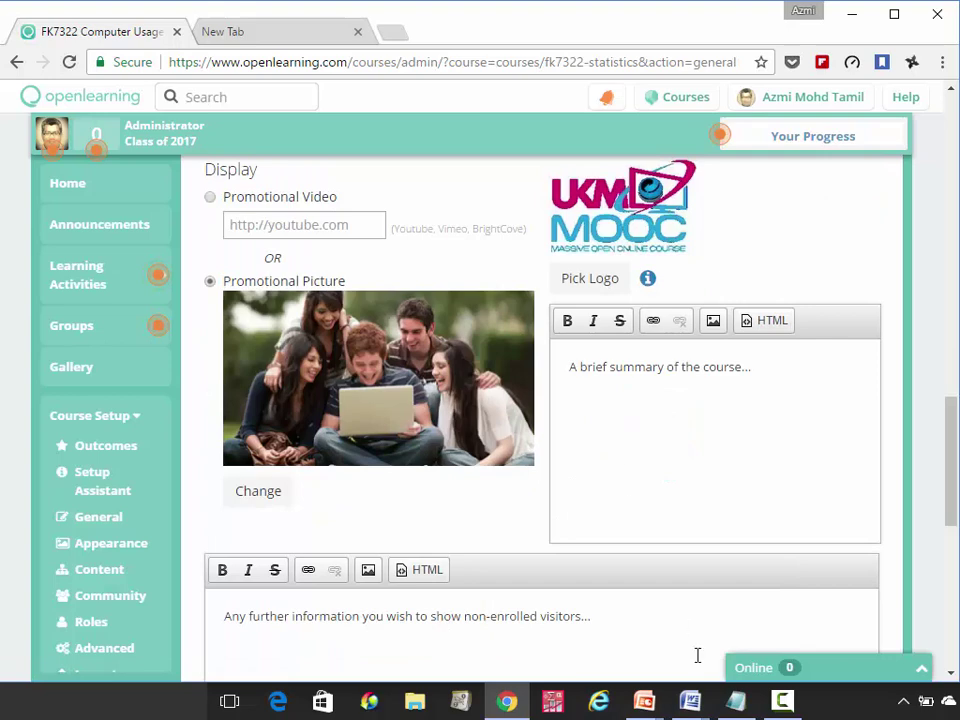
left_click(690, 701)
left_click_drag(215, 418, 673, 493)
key("ctrl+c")
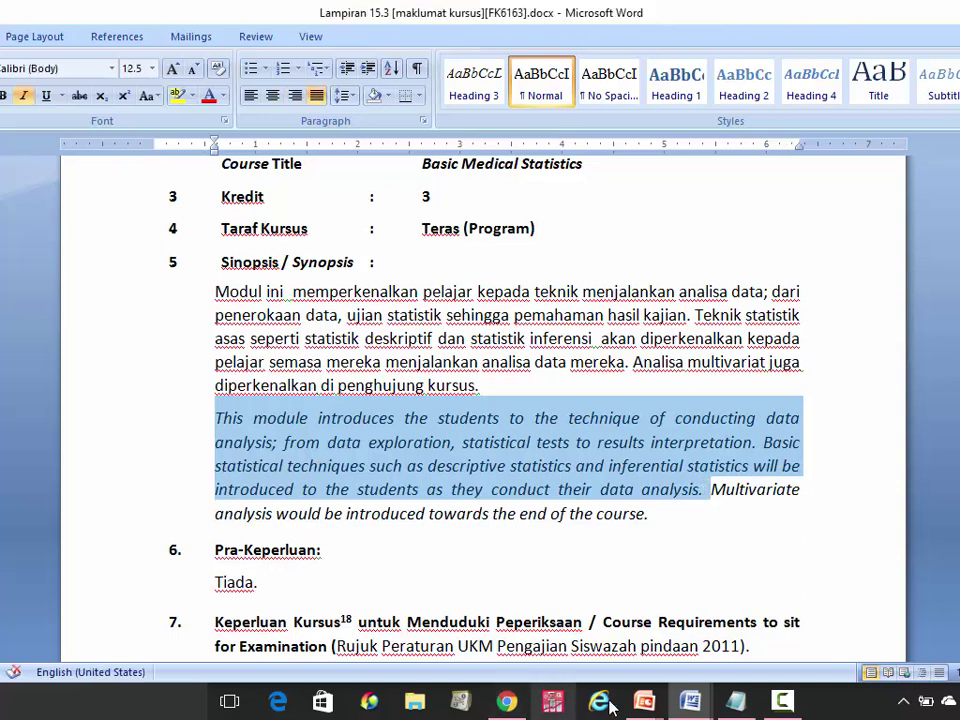
Return to Chrome and replace the landing page's brief course summary placeholder with the copied synopsis
left_click(507, 701)
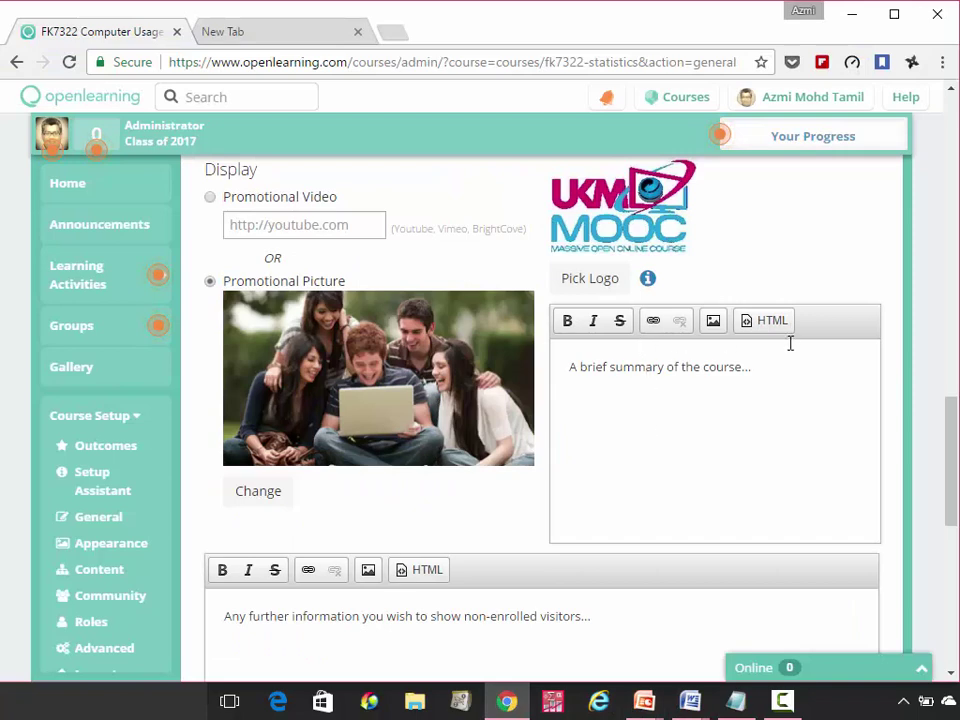
left_click_drag(752, 367, 562, 368)
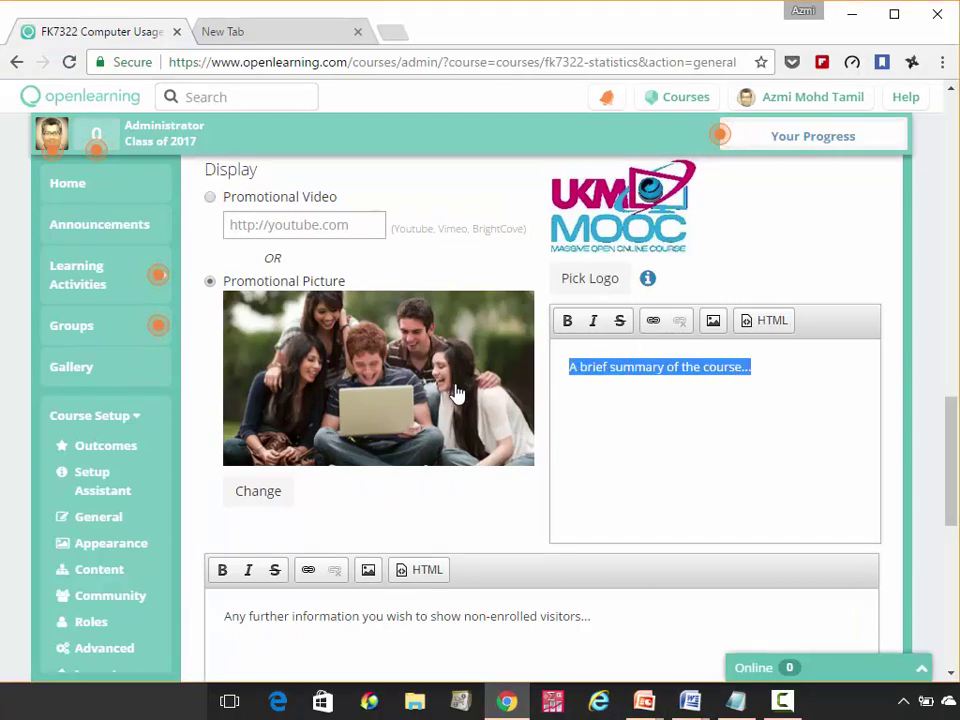
key("ctrl+v")
Replace the further-information placeholder for non-enrolled visitors with "Although statistics seems hard to understand, my approach will make it very easy for you to digest it."
scroll(600, 429, "down", 2)
triple_click(694, 440)
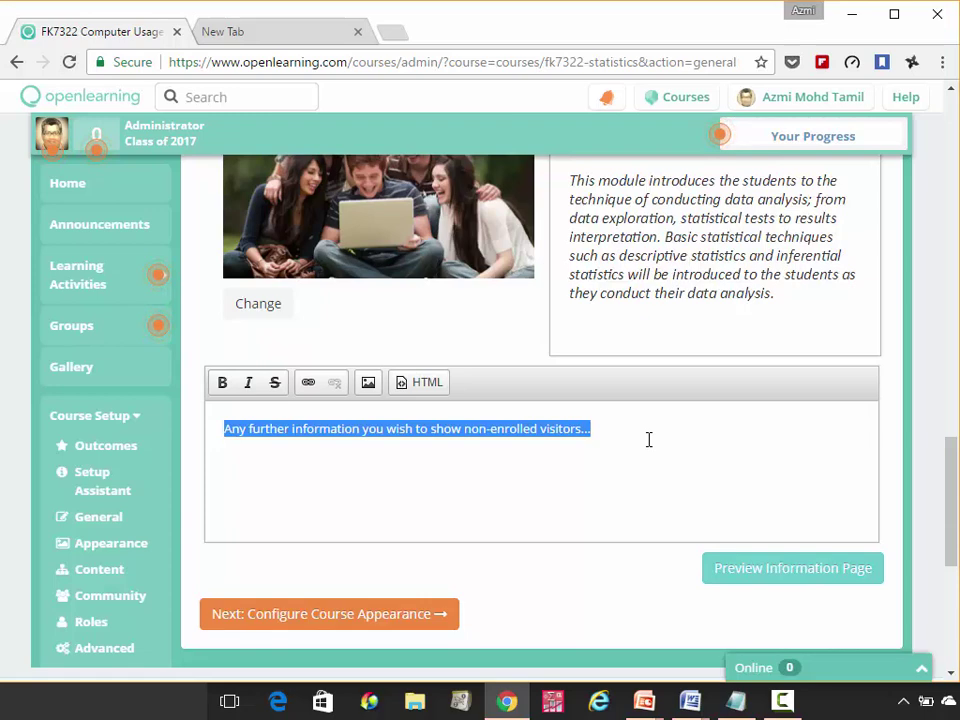
type("A")
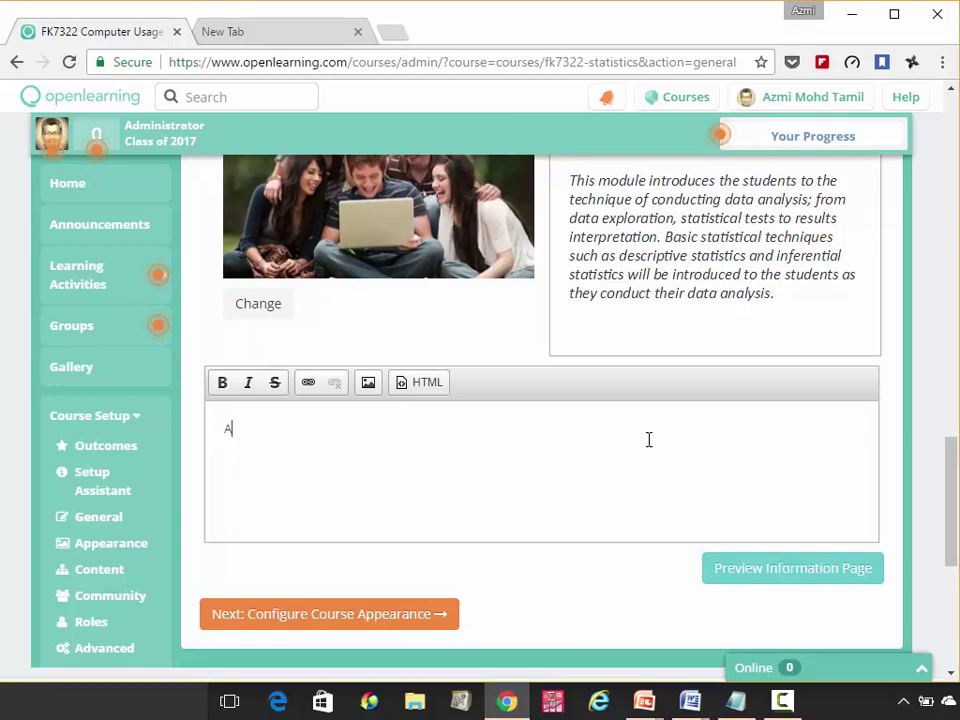
type("lthough statist")
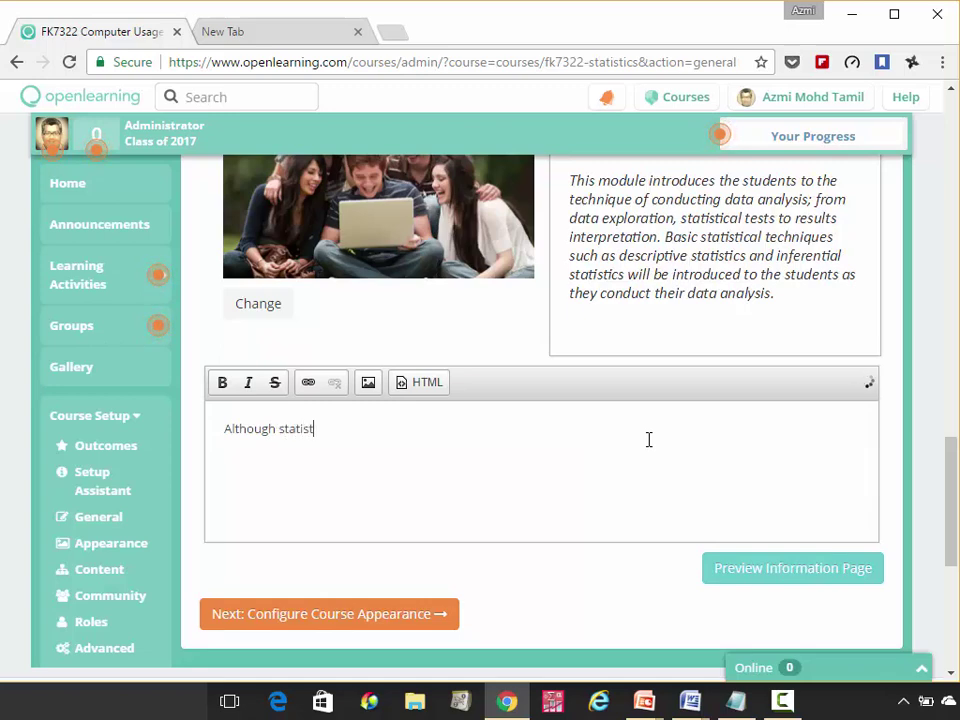
type("ics seems hard t")
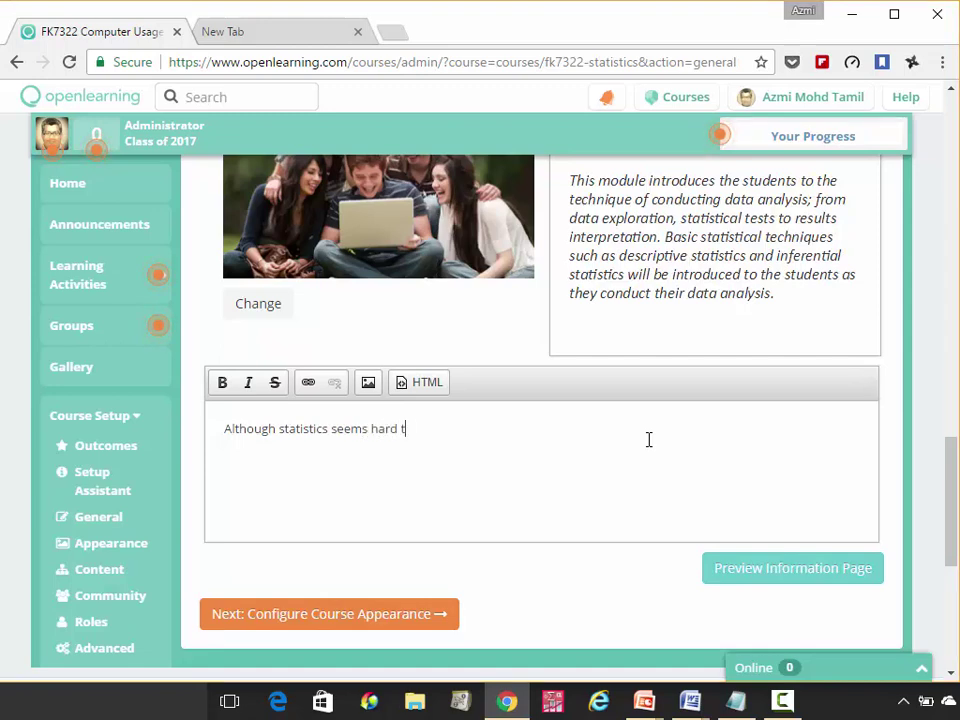
type("o understand, m")
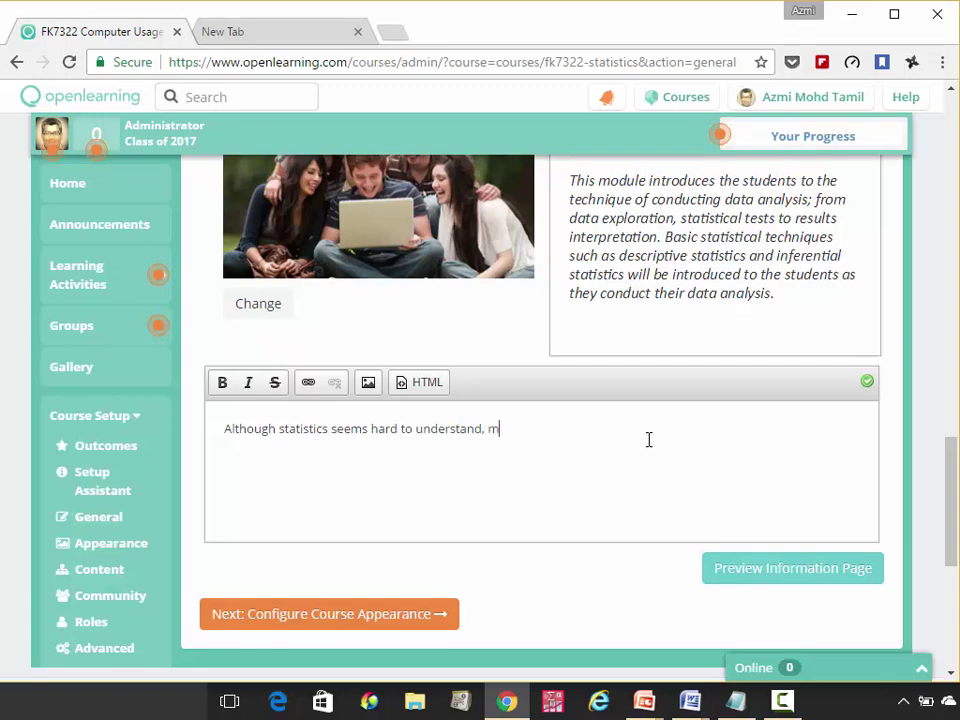
type("y approach w")
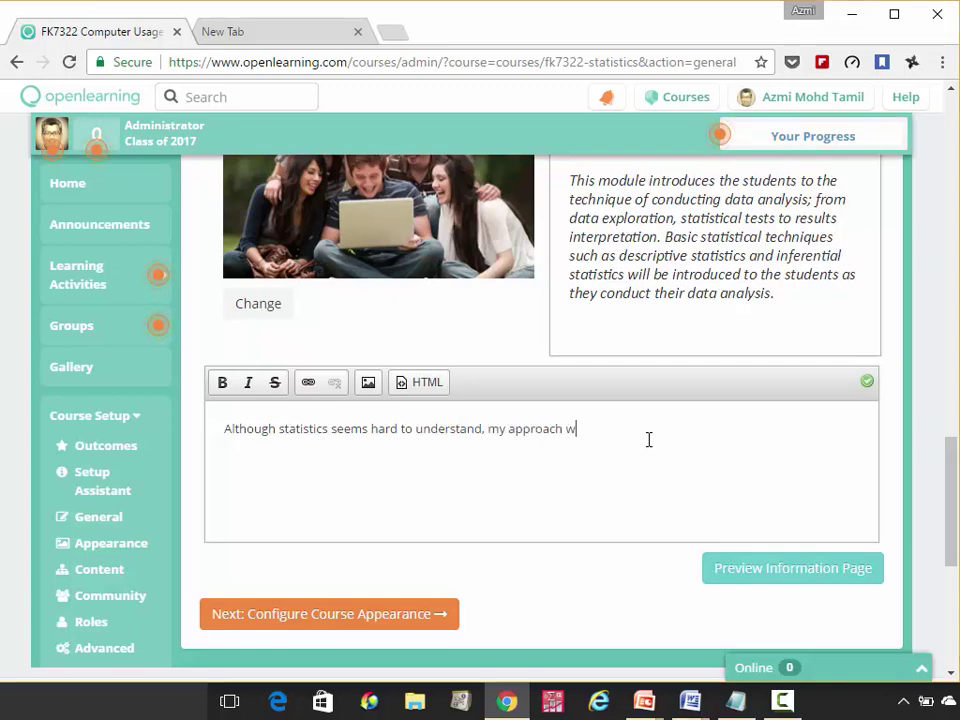
type("ill make it very easy fo")
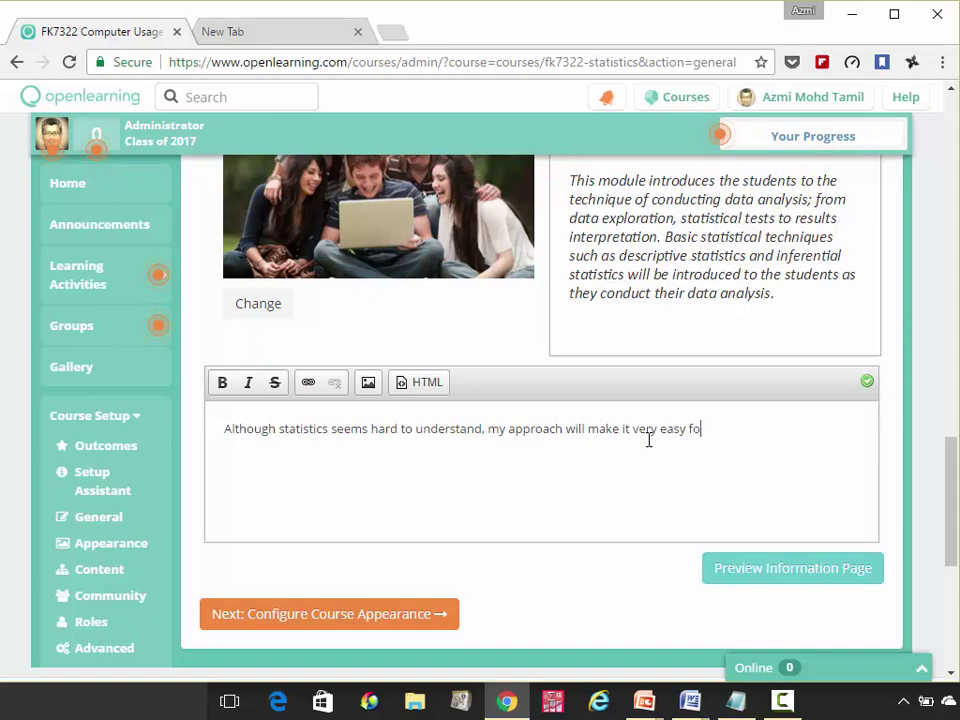
type("r you t")
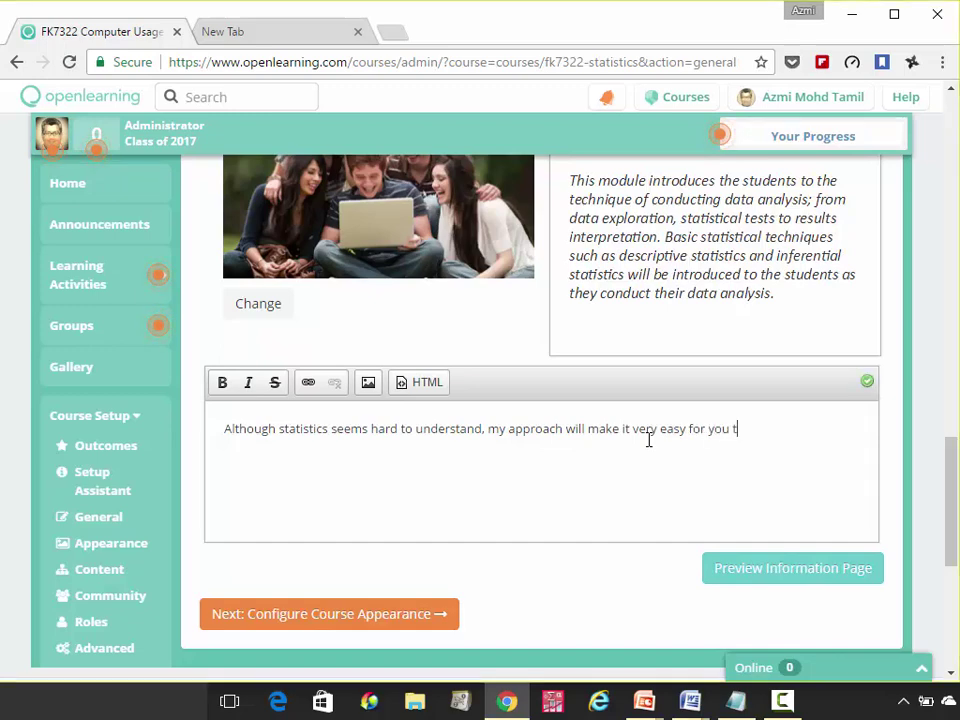
type("o digest it.")
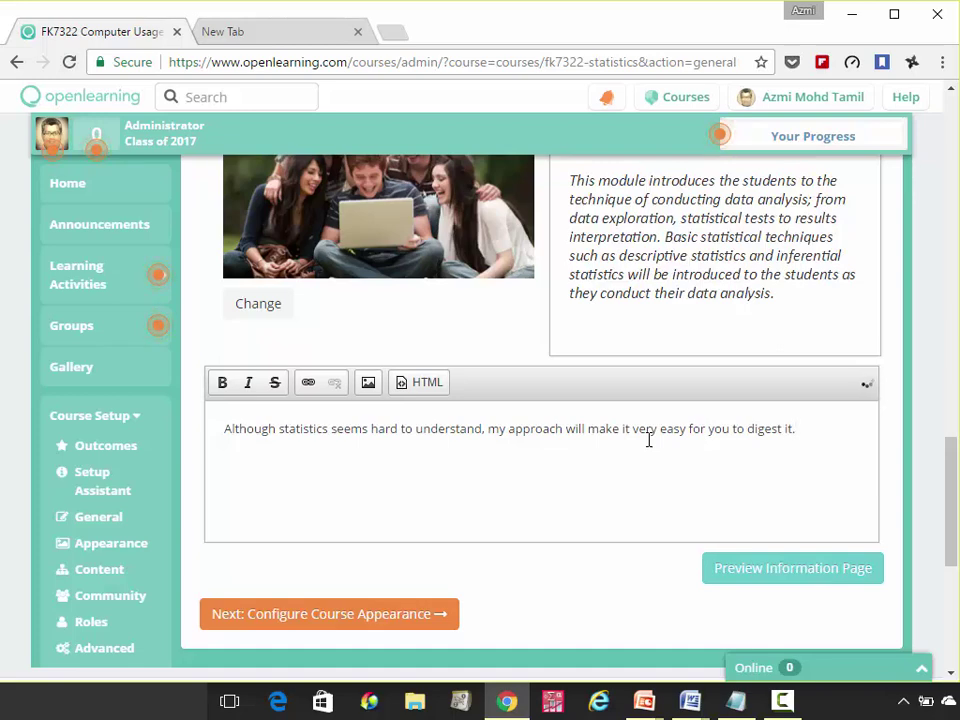
Change the landing page's promotional picture to the Ironman finisher certificate image from the 70.3Putrajaya folder
scroll(680, 460, "up", 7)
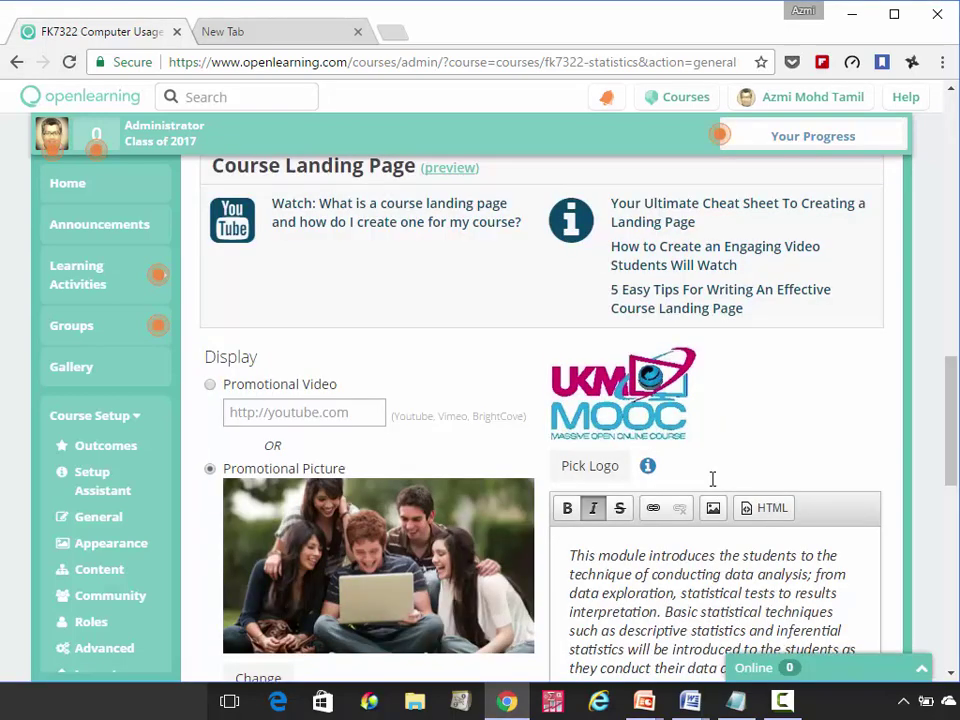
scroll(540, 430, "down", 4)
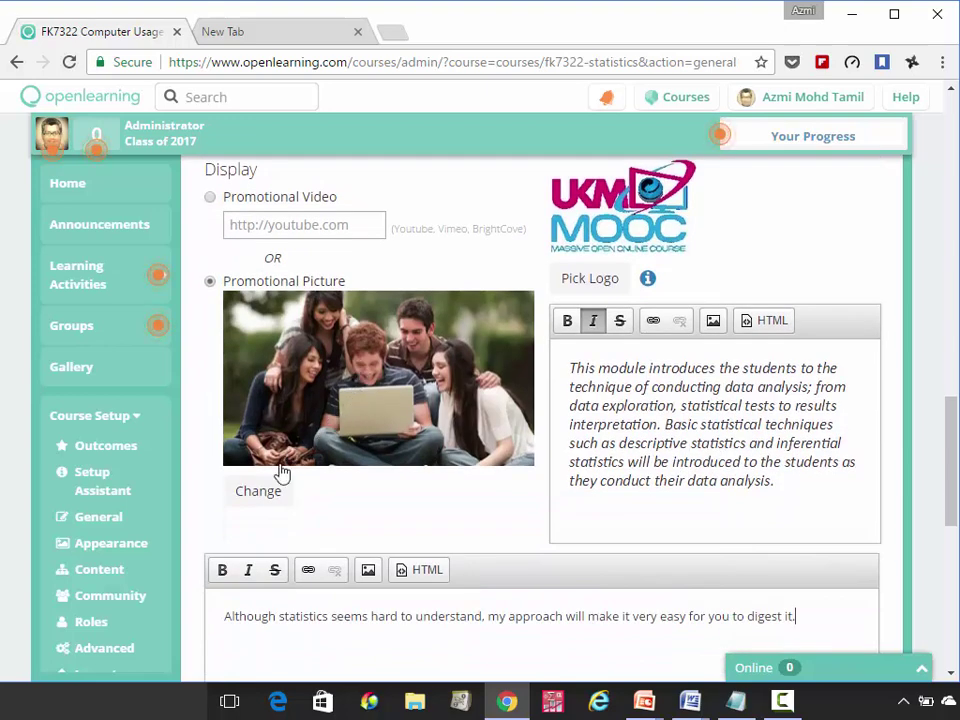
left_click(268, 495)
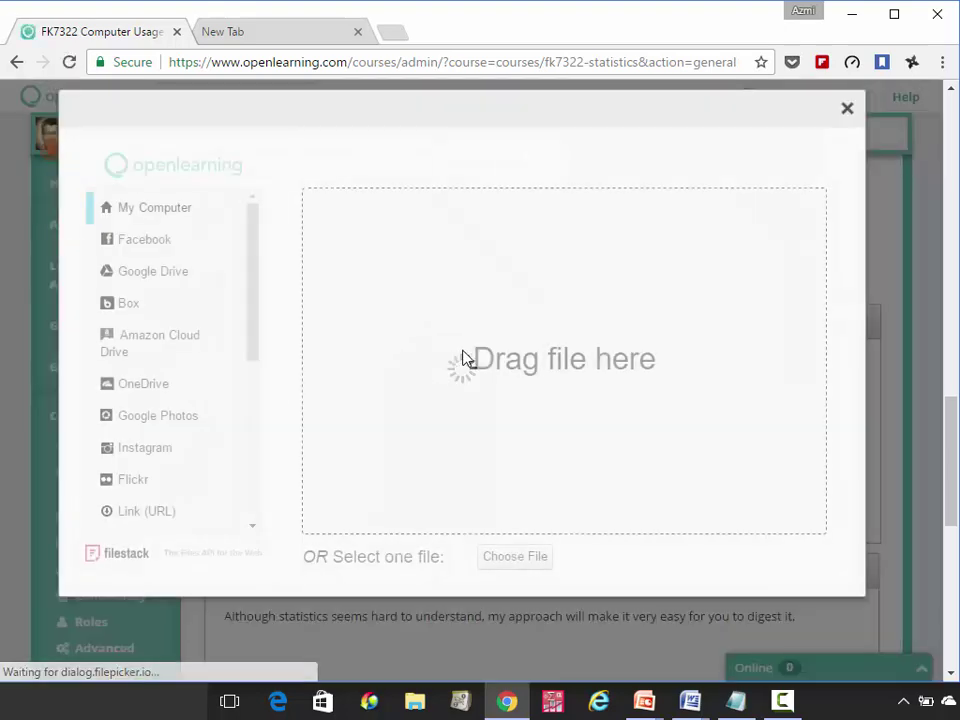
left_click(515, 557)
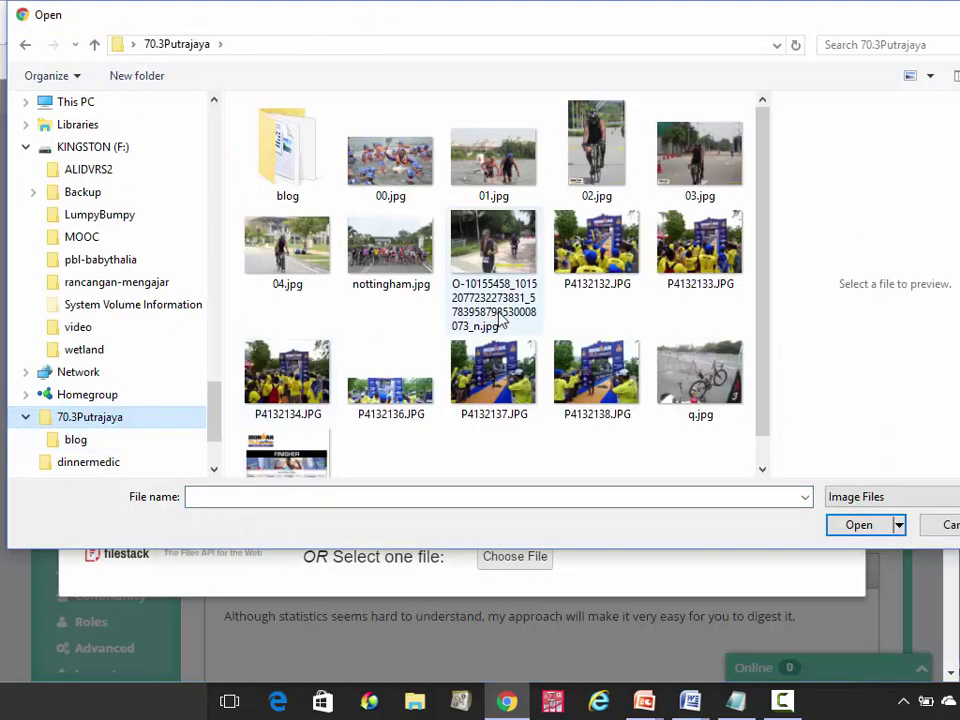
scroll(396, 405, "down", 1)
double_click(292, 432)
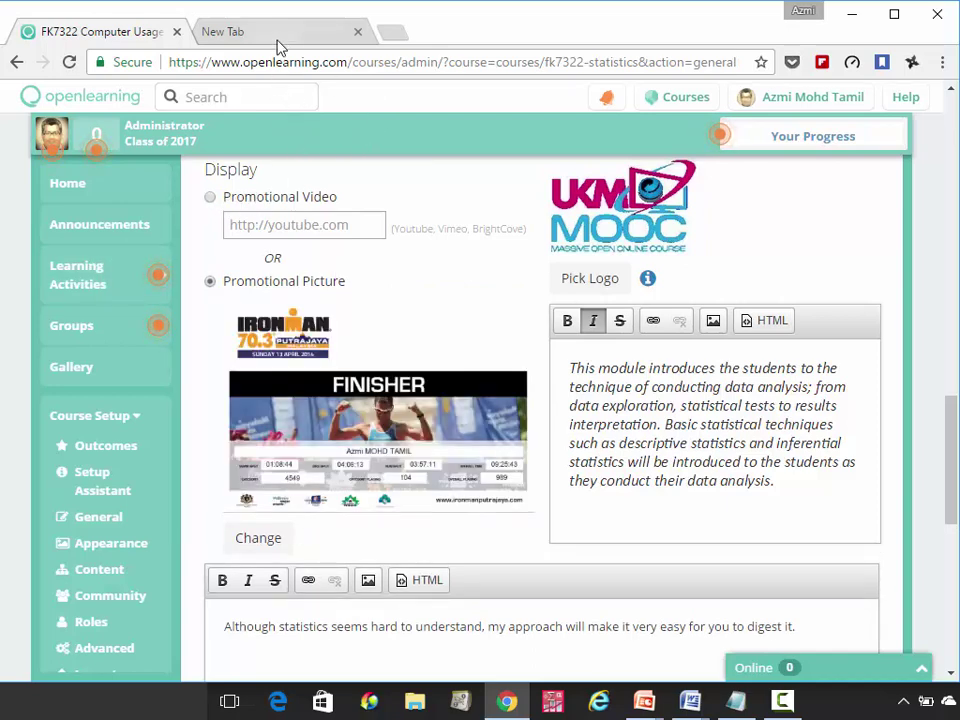
left_click(280, 42)
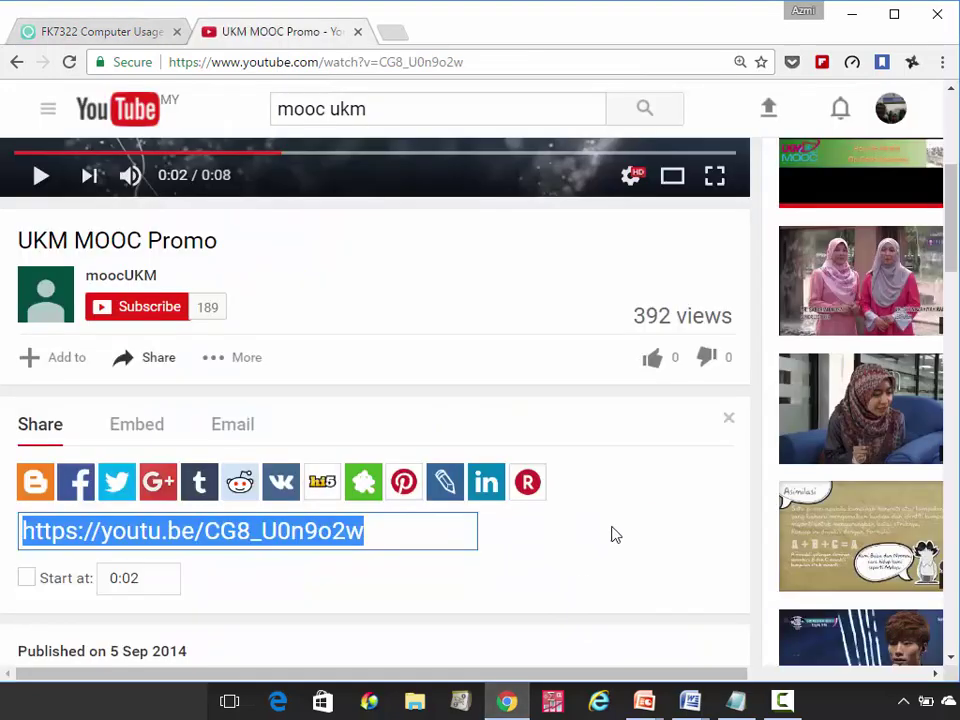
left_click(108, 36)
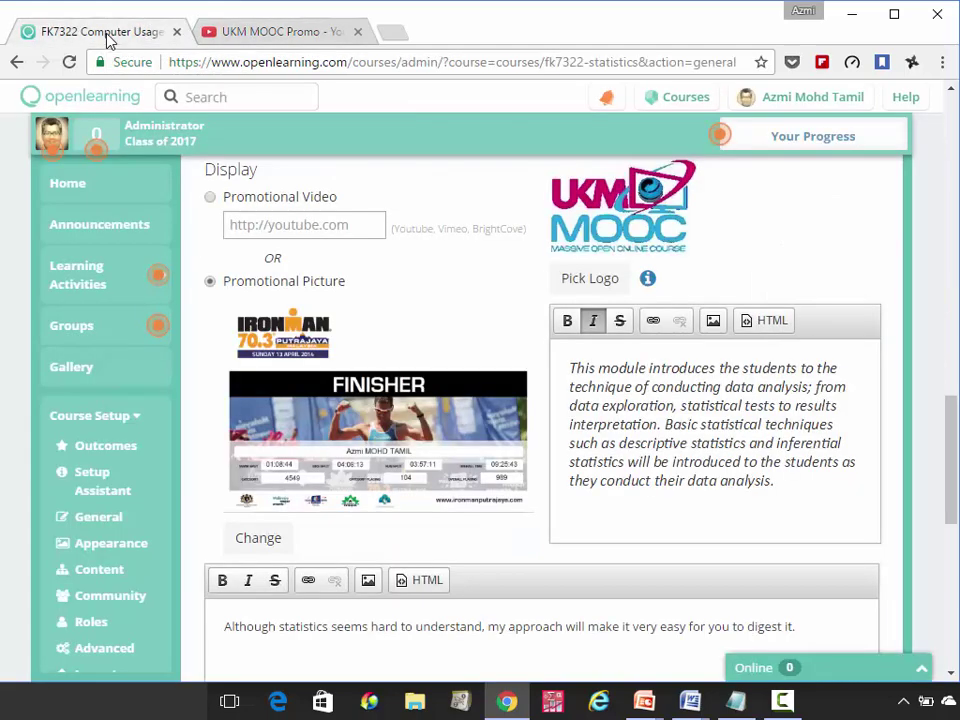
scroll(732, 521, "down", 1)
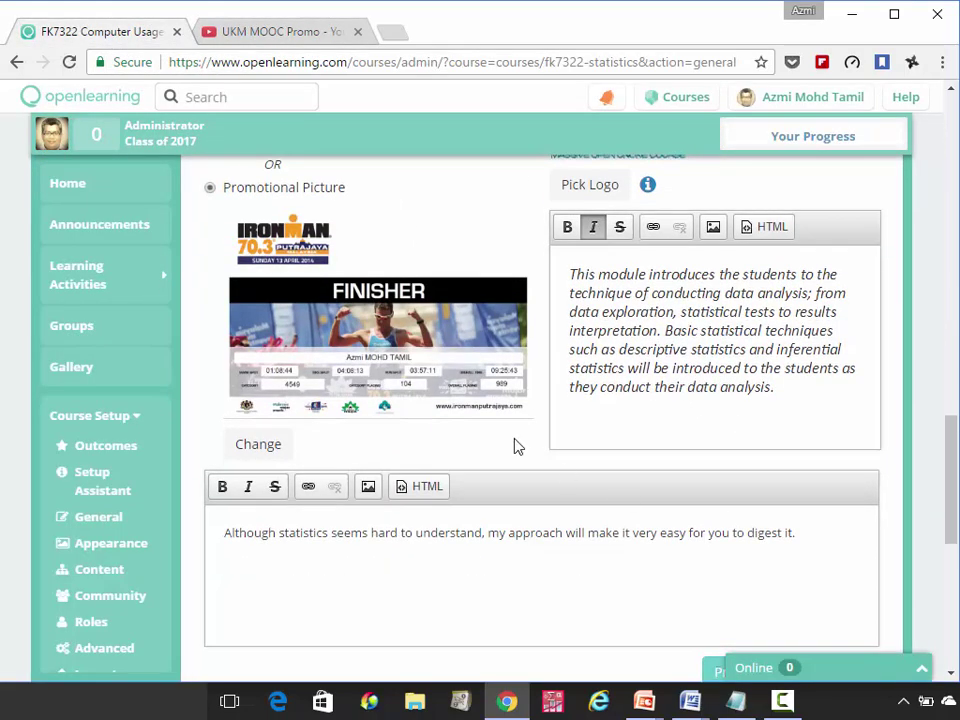
scroll(510, 440, "up", 2)
left_click(274, 318)
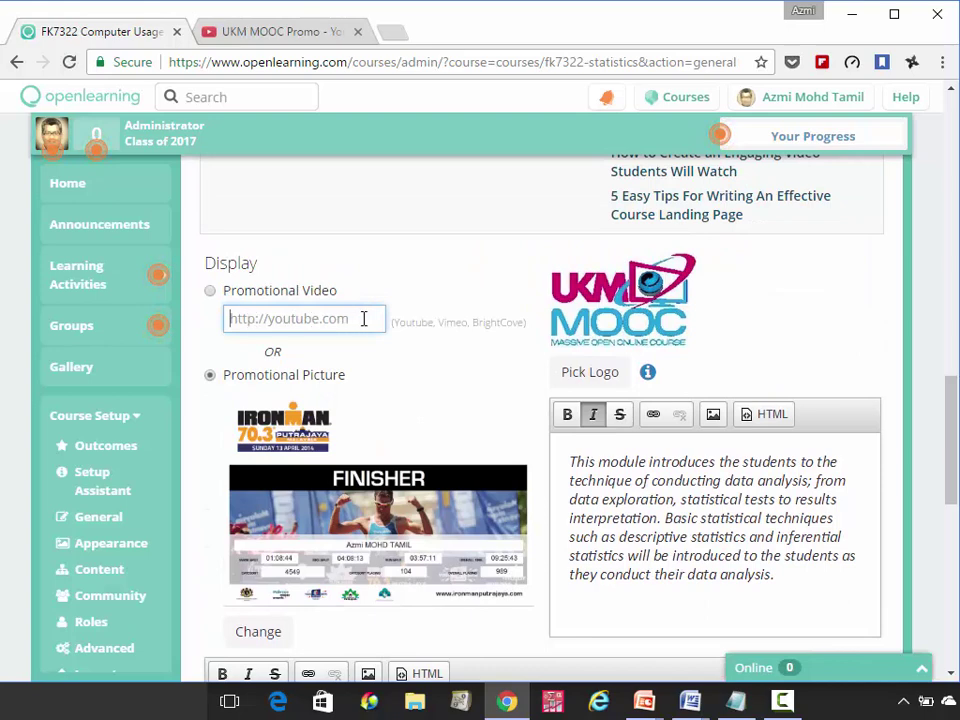
type("https://youtu.be/CG8_U0n9oIw")
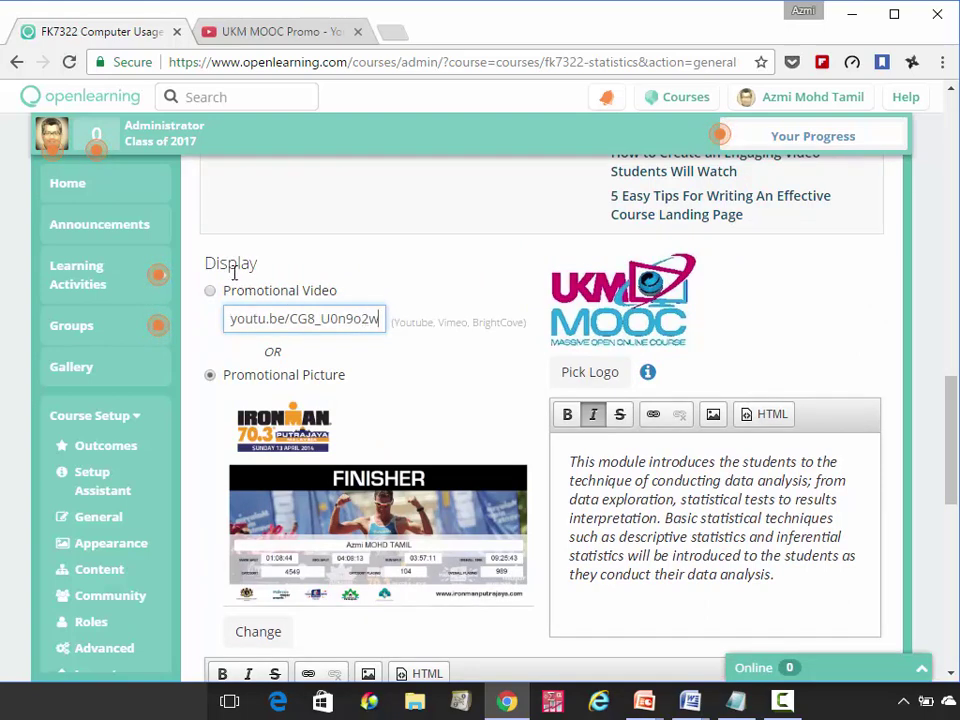
left_click(211, 291)
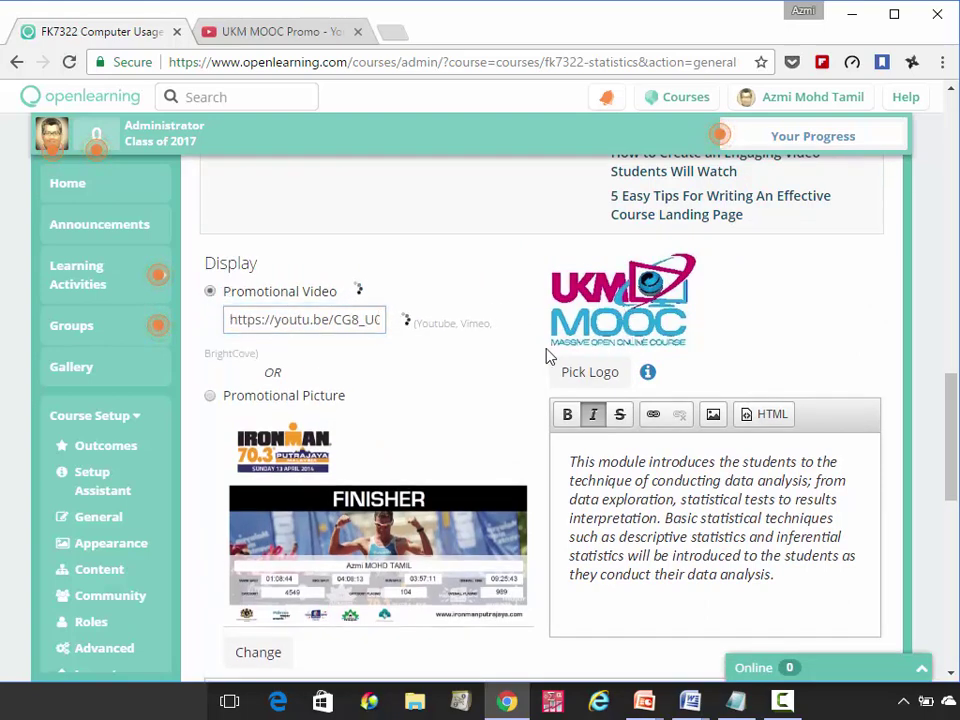
Preview the course information page and examine the promotional picture, logo and course summary as an unenrolled student sees them
scroll(548, 356, "down", 3)
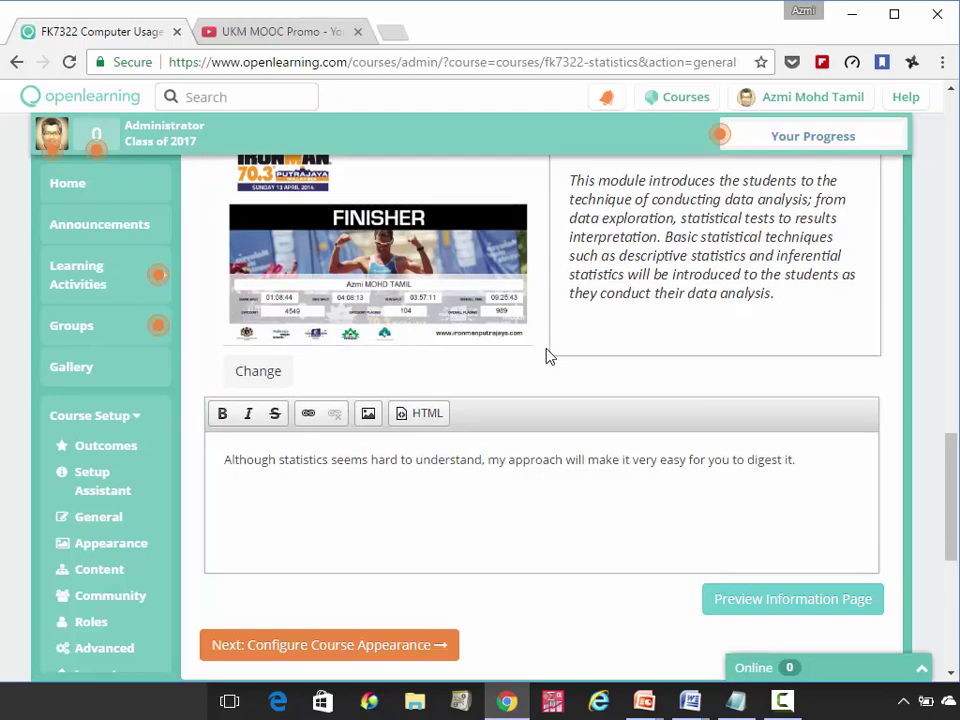
scroll(548, 356, "up", 4)
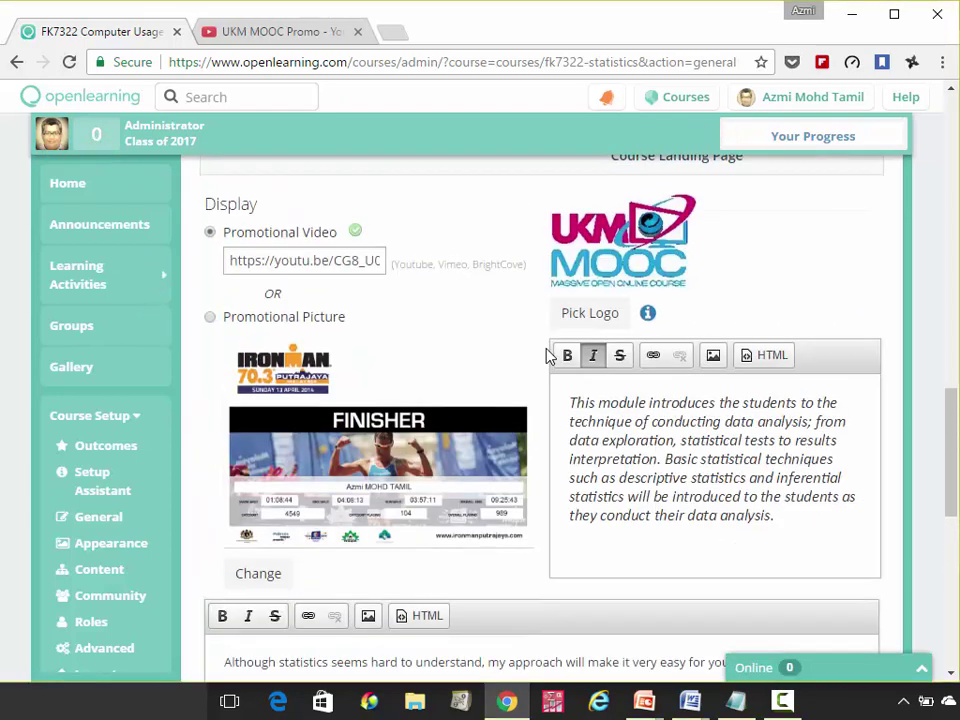
scroll(548, 356, "down", 2)
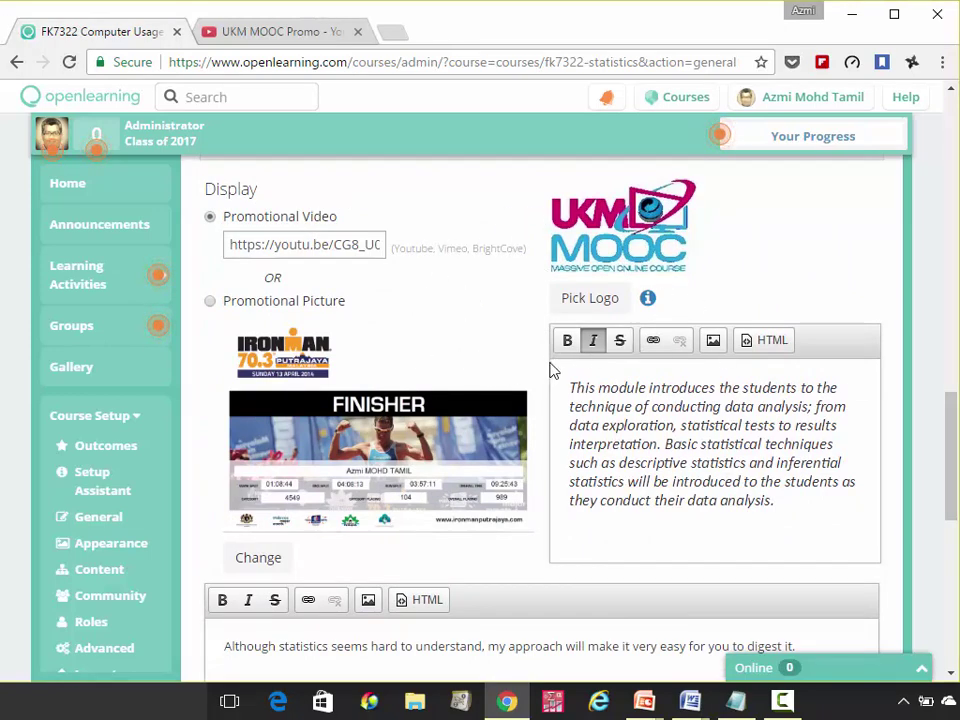
scroll(685, 441, "down", 4)
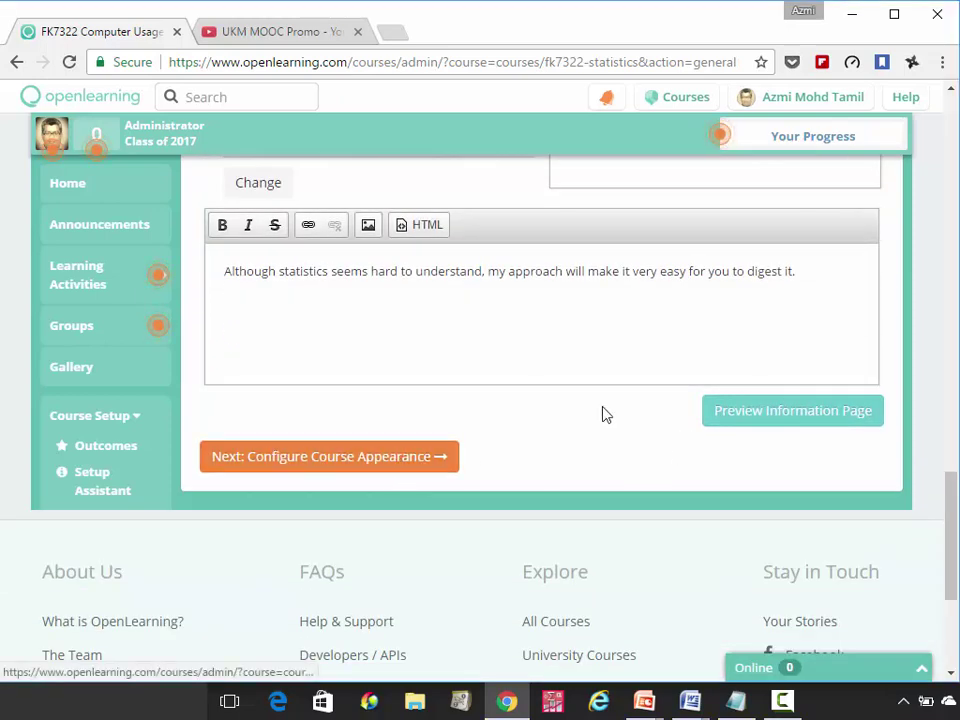
left_click(806, 416)
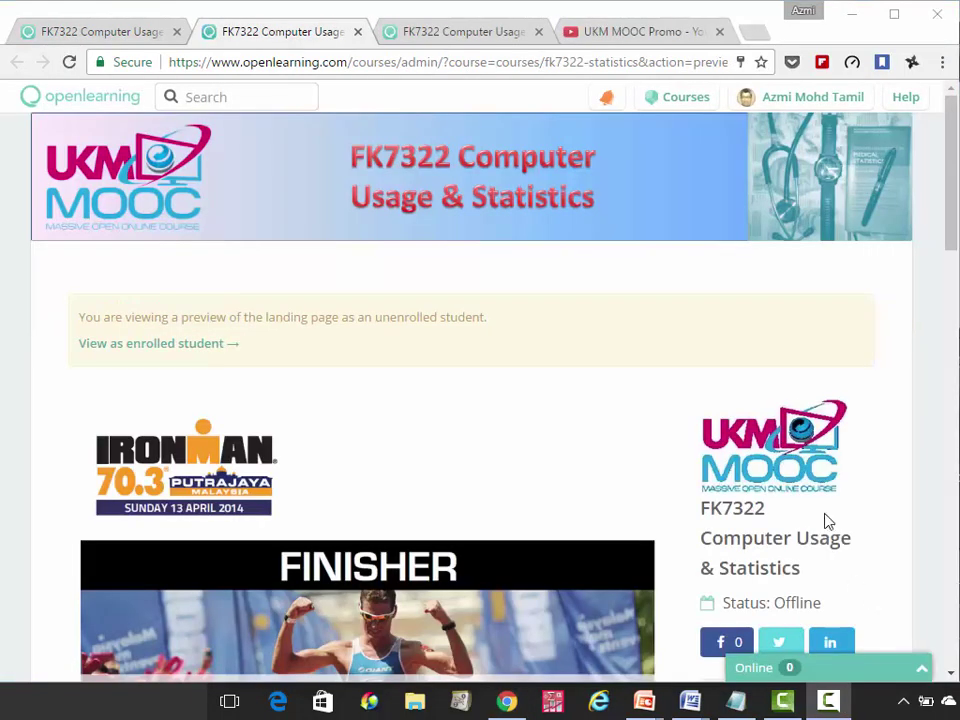
scroll(812, 455, "down", 3)
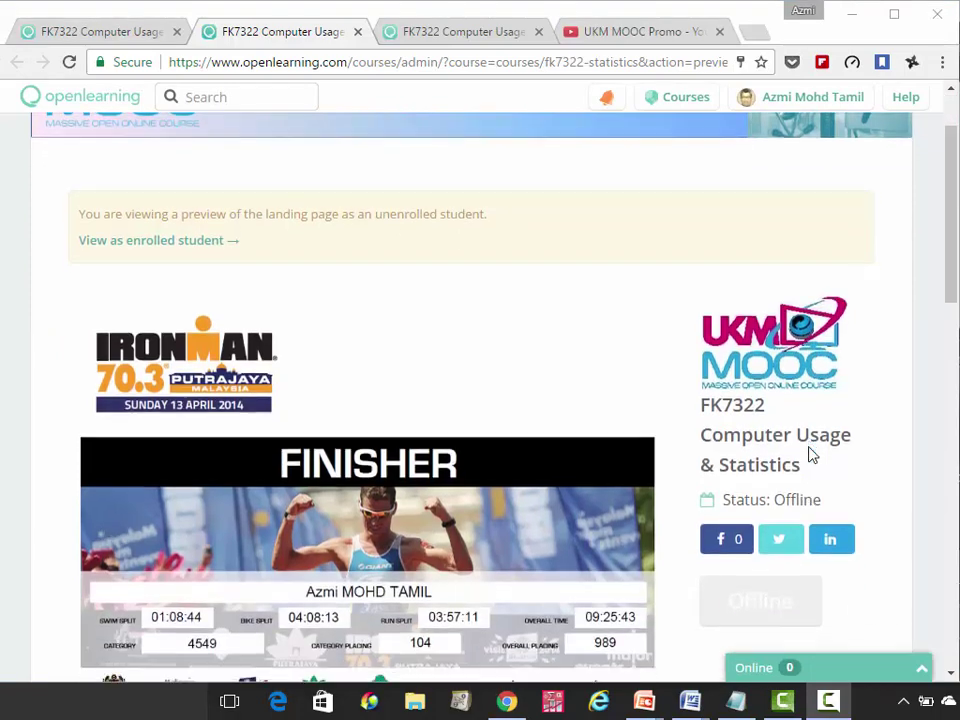
scroll(812, 457, "down", 4)
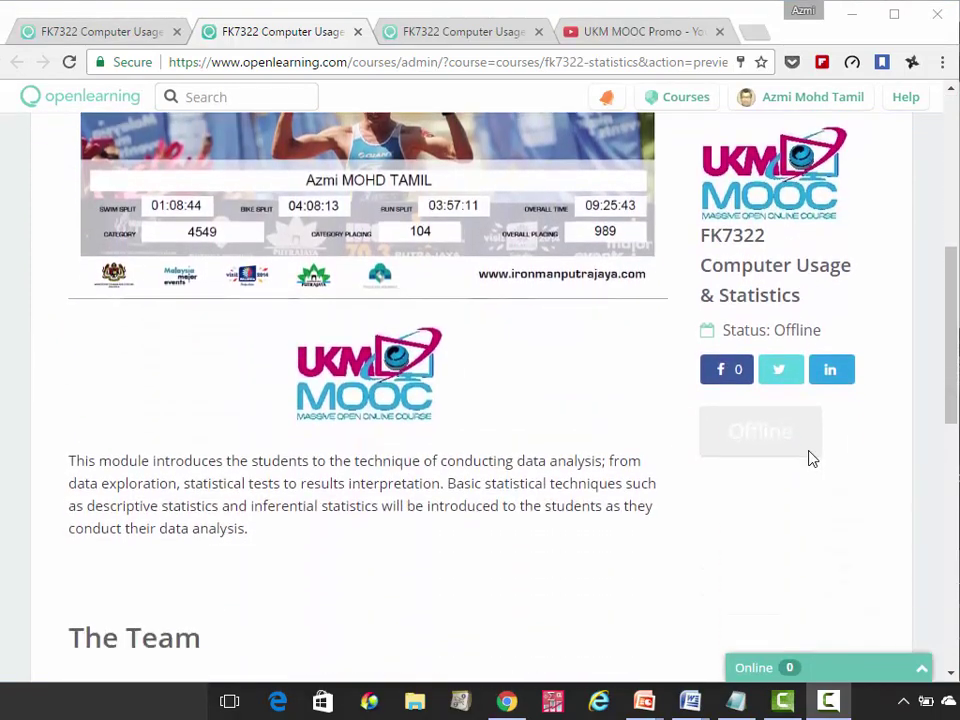
scroll(812, 458, "down", 4)
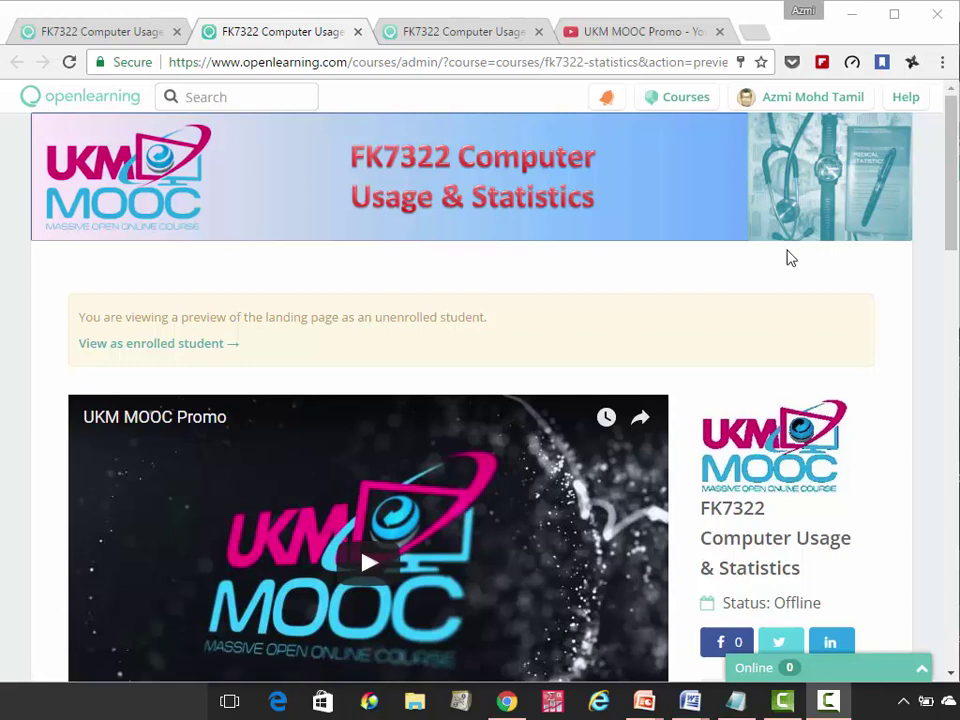
Examine the landing page preview with the promotional video display and play the embedded UKM MOOC Promo video
scroll(785, 297, "down", 4)
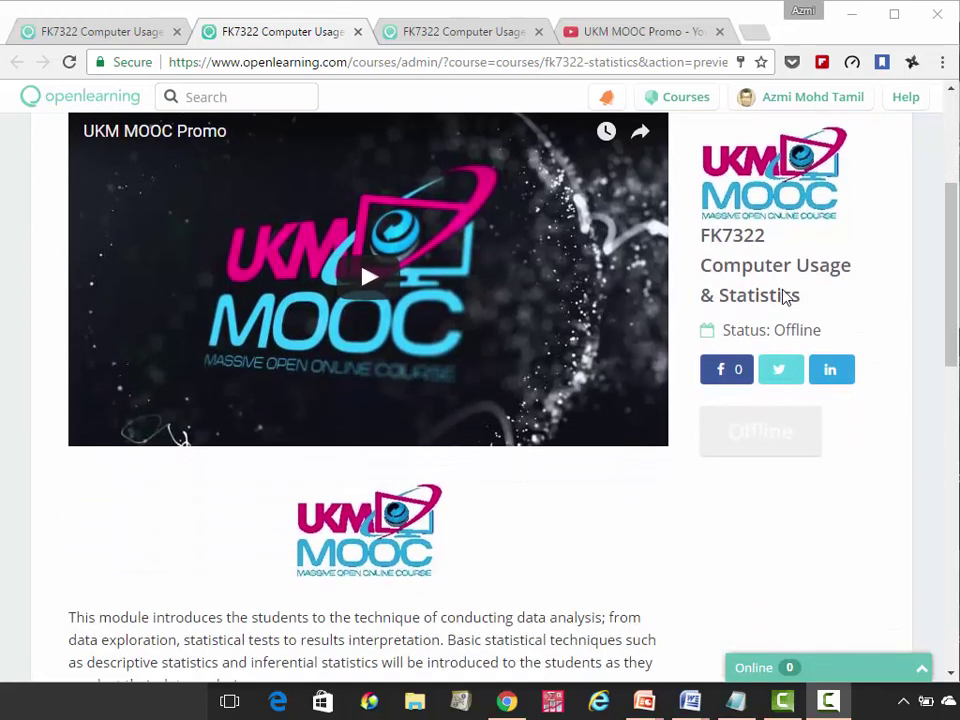
scroll(785, 297, "up", 2)
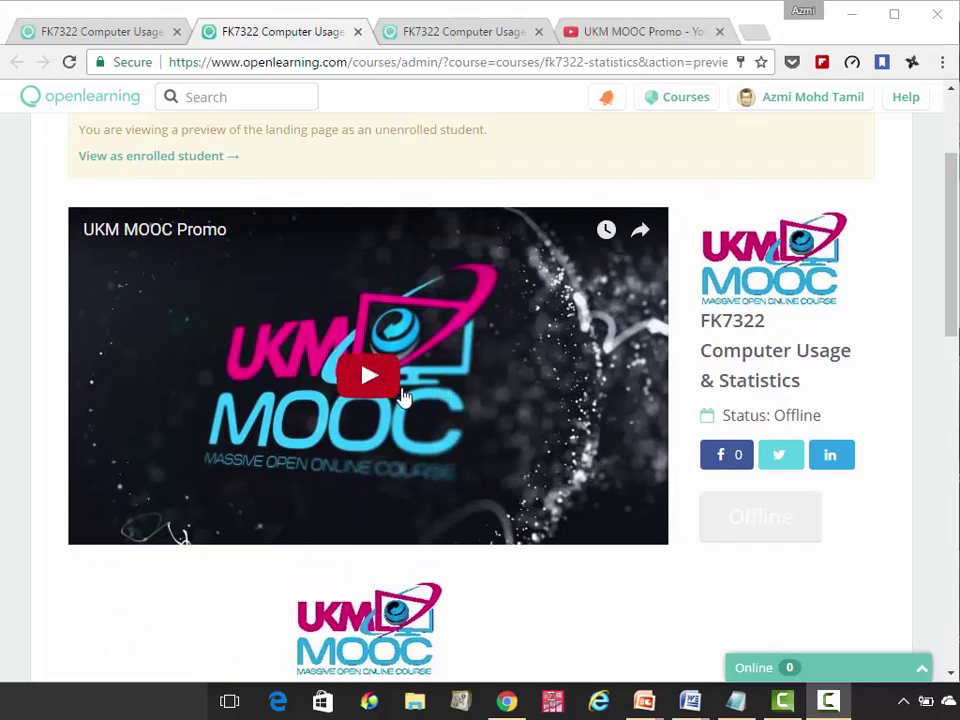
left_click(378, 386)
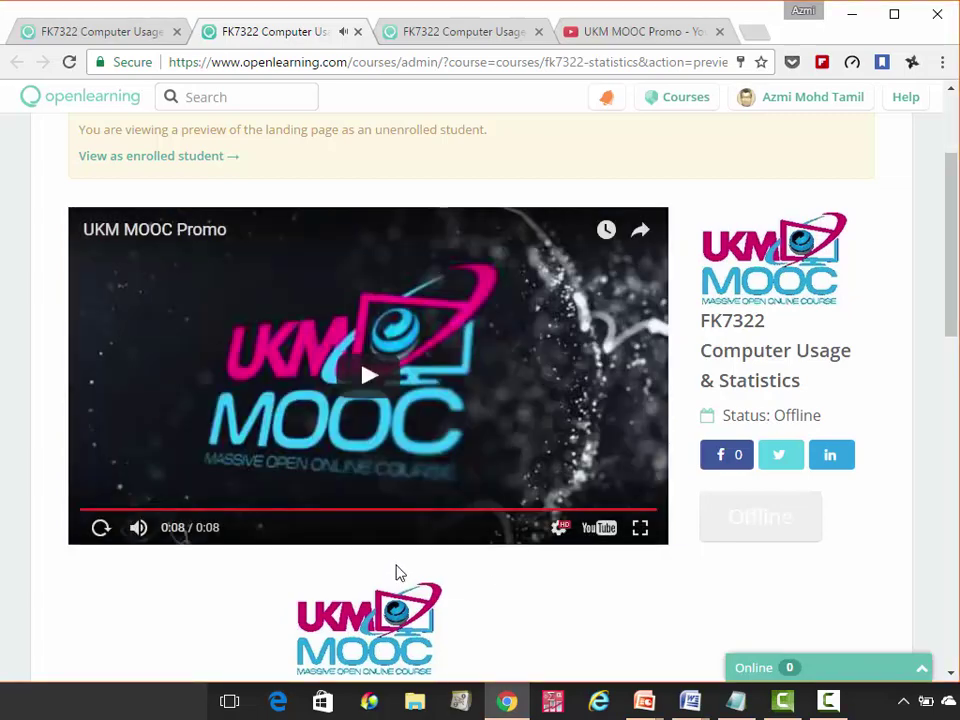
scroll(395, 575, "down", 3)
scroll(395, 572, "down", 4)
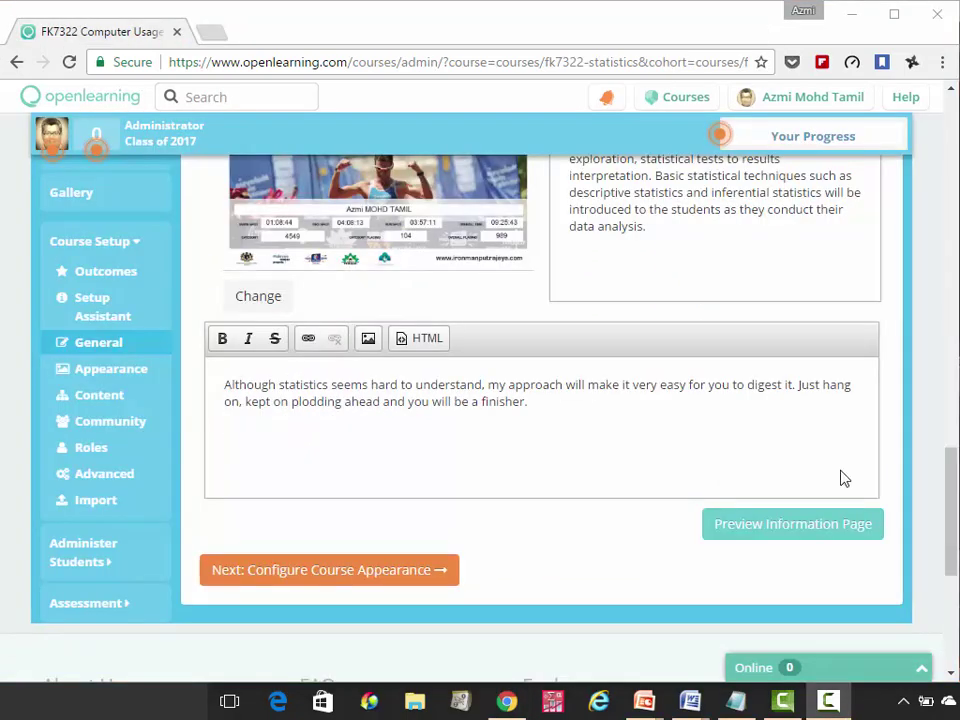
Continue from the general settings to the course appearance configuration and bring up the course banner, background and theme color options
scroll(840, 472, "up", 2)
scroll(842, 470, "down", 2)
left_click(343, 572)
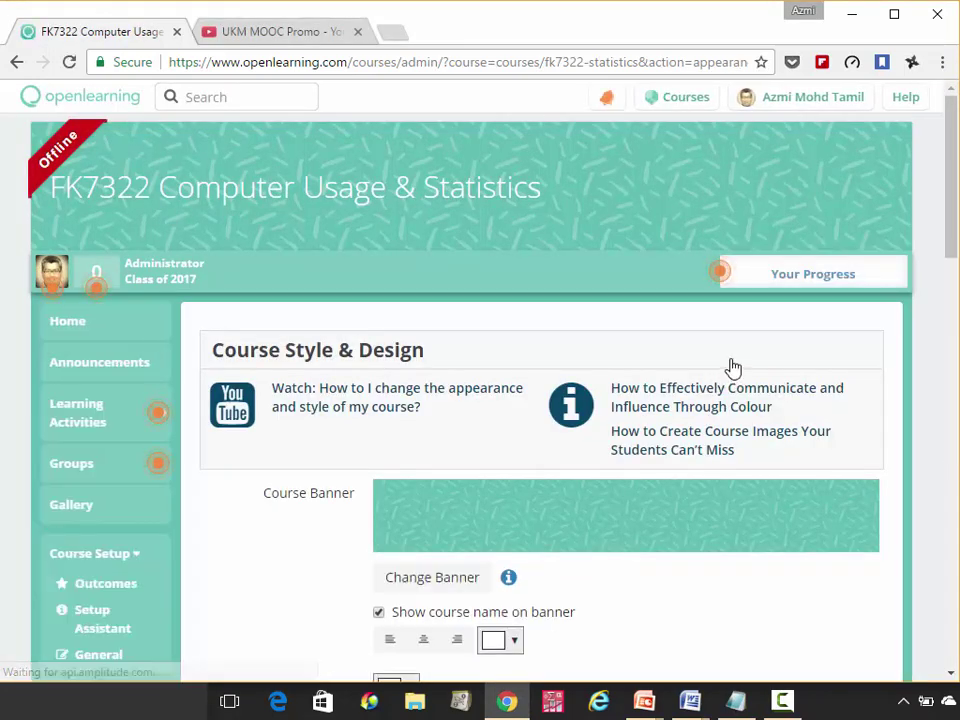
scroll(733, 368, "down", 1)
scroll(733, 368, "down", 1)
scroll(729, 369, "up", 3)
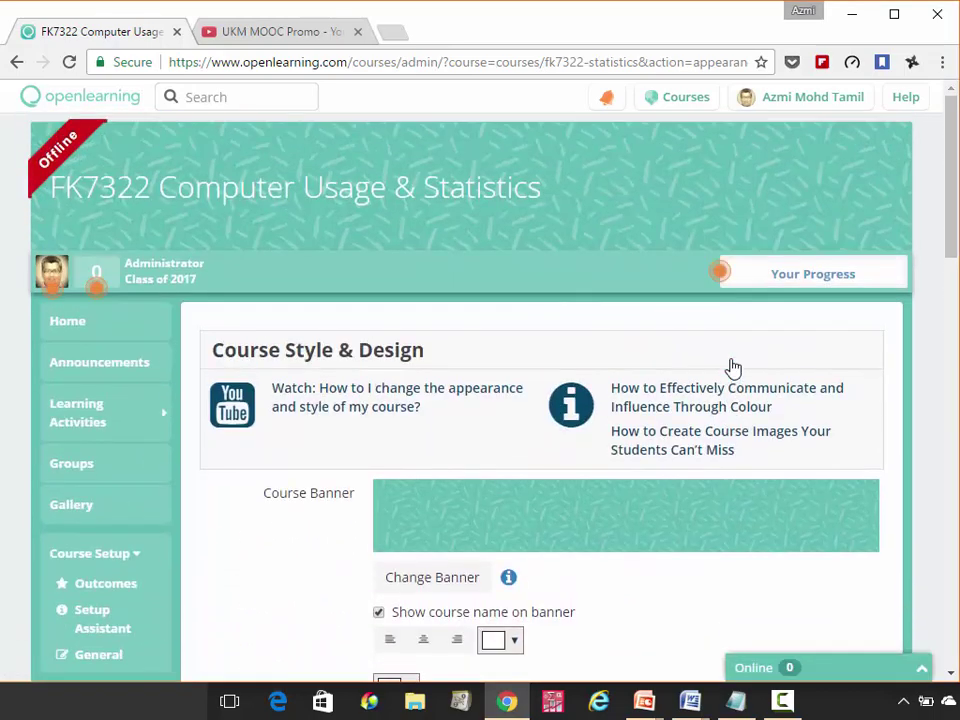
scroll(729, 369, "down", 1)
scroll(725, 362, "down", 1)
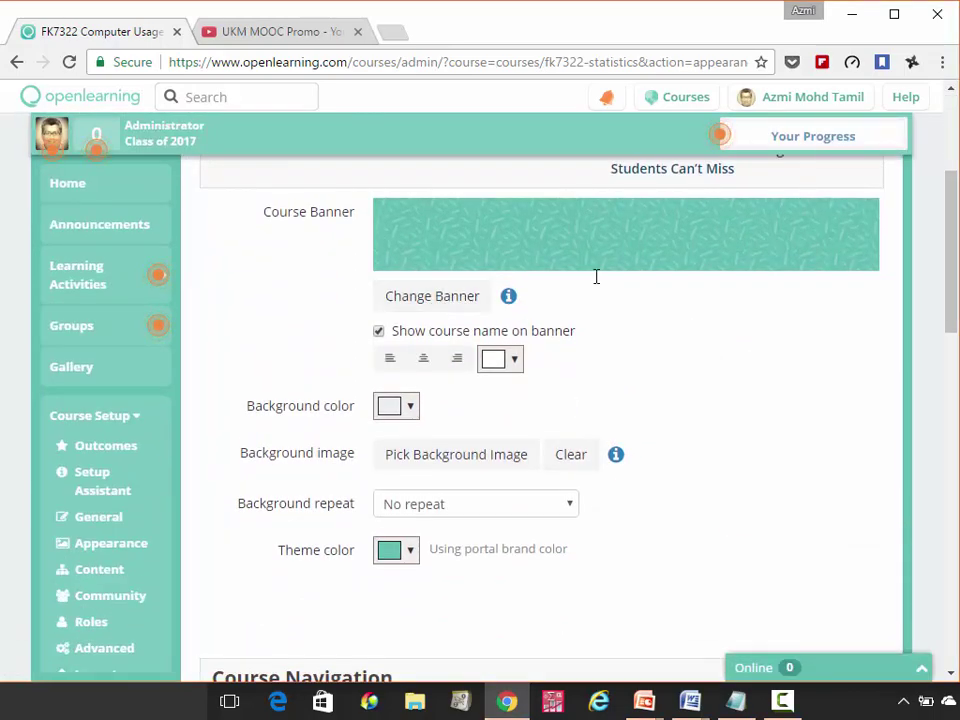
Upload banner-fk7322.png from the MOOC folder on the KINGSTON (F:) drive as the course banner
scroll(600, 278, "up", 2)
left_click(452, 490)
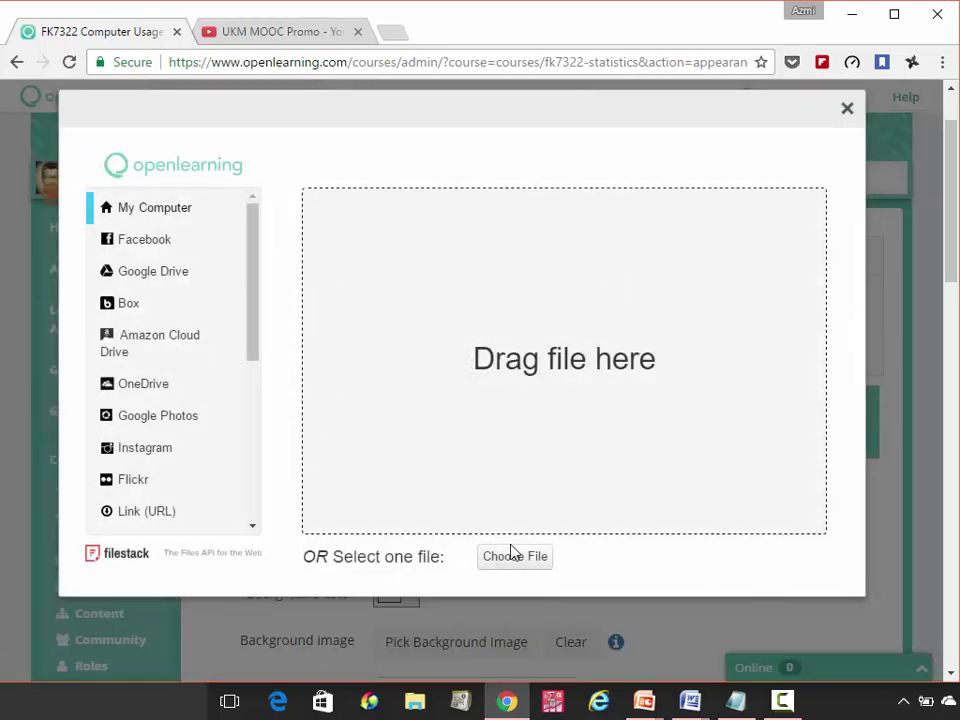
left_click(515, 556)
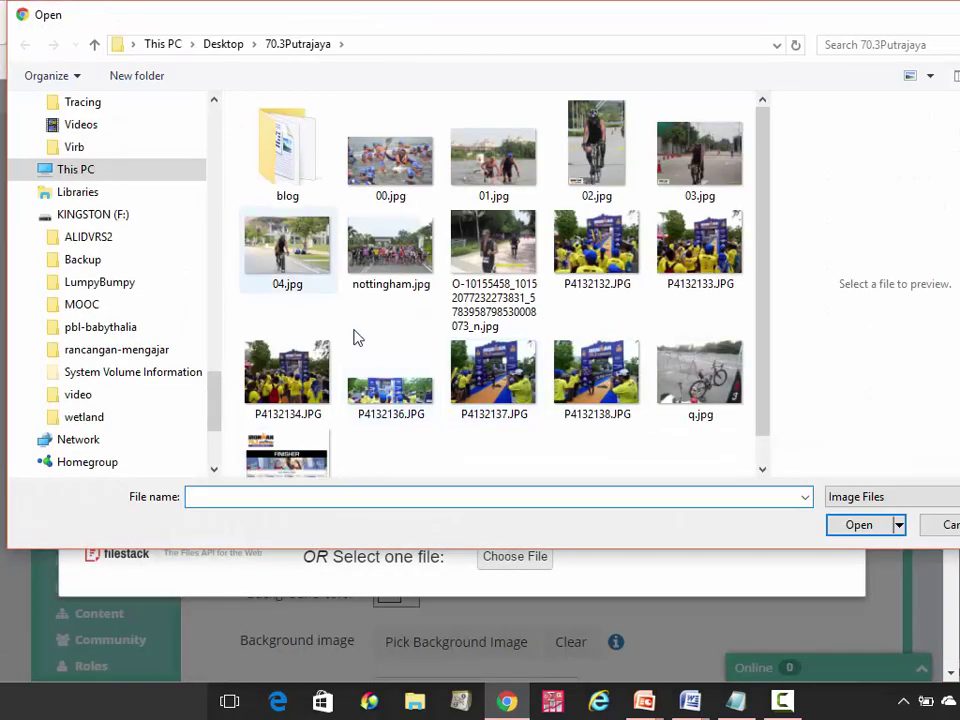
left_click(66, 303)
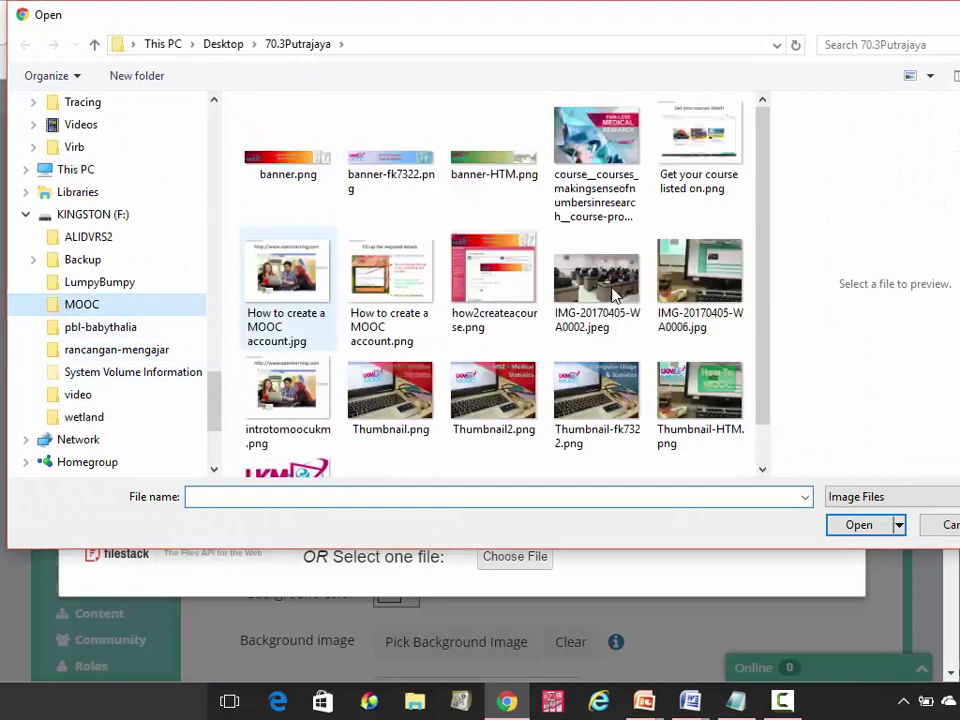
double_click(410, 160)
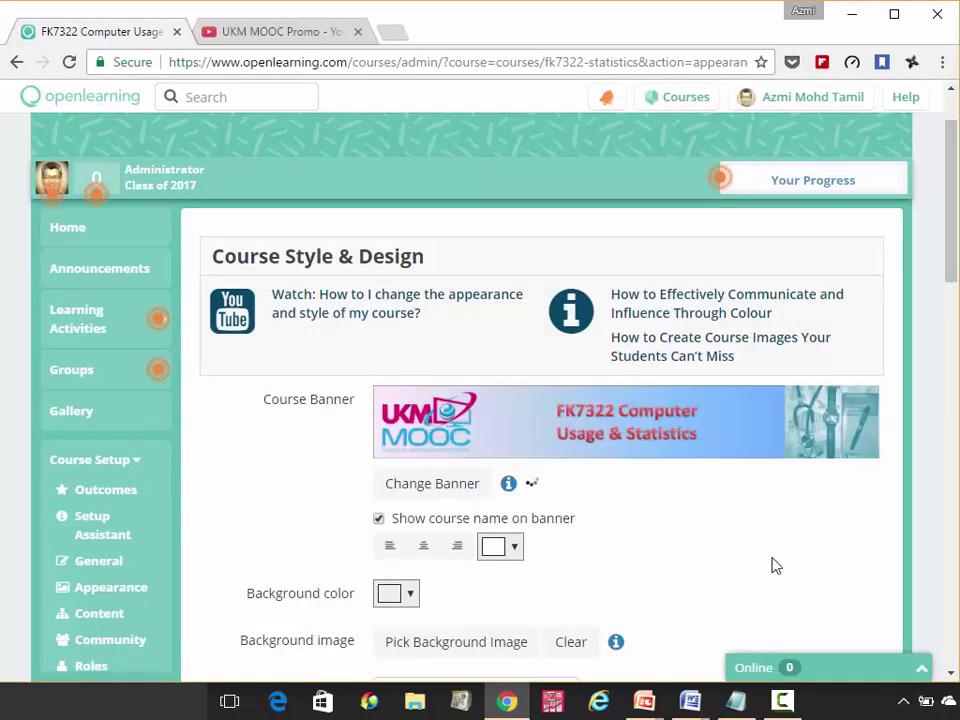
scroll(790, 553, "down", 3)
scroll(790, 553, "up", 3)
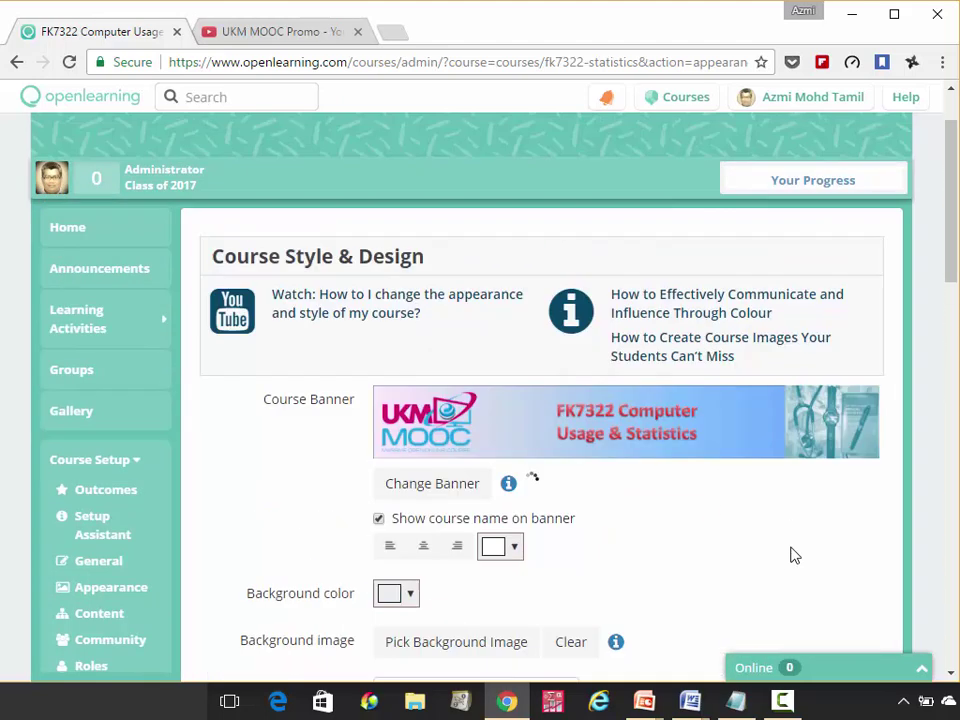
scroll(790, 553, "down", 3)
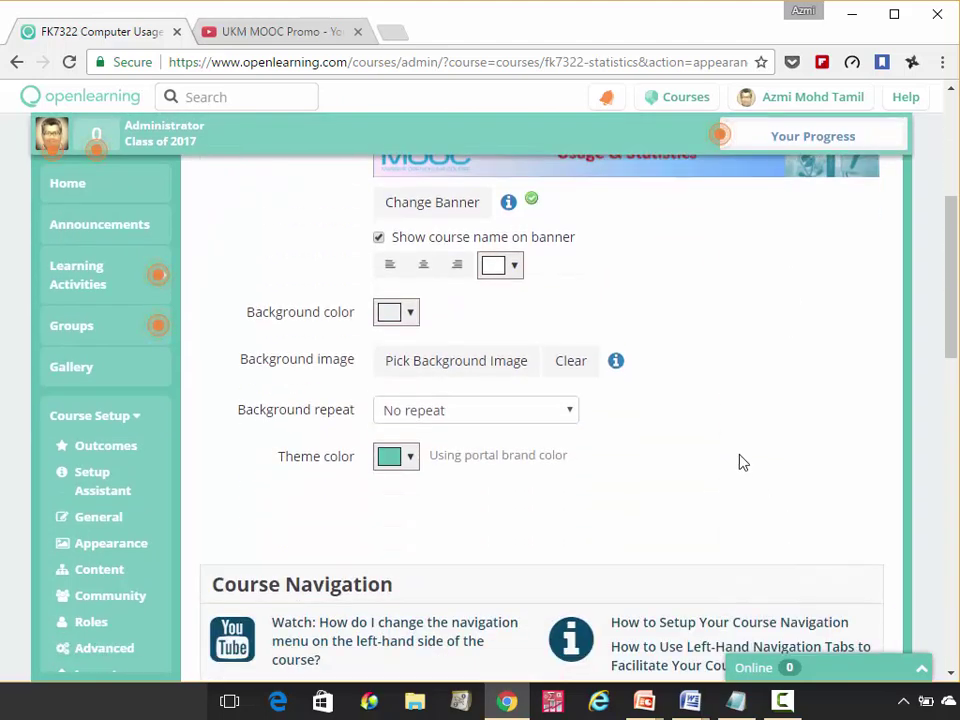
Set the course theme color to the light blue swatch #4fc1e9
scroll(726, 444, "up", 1)
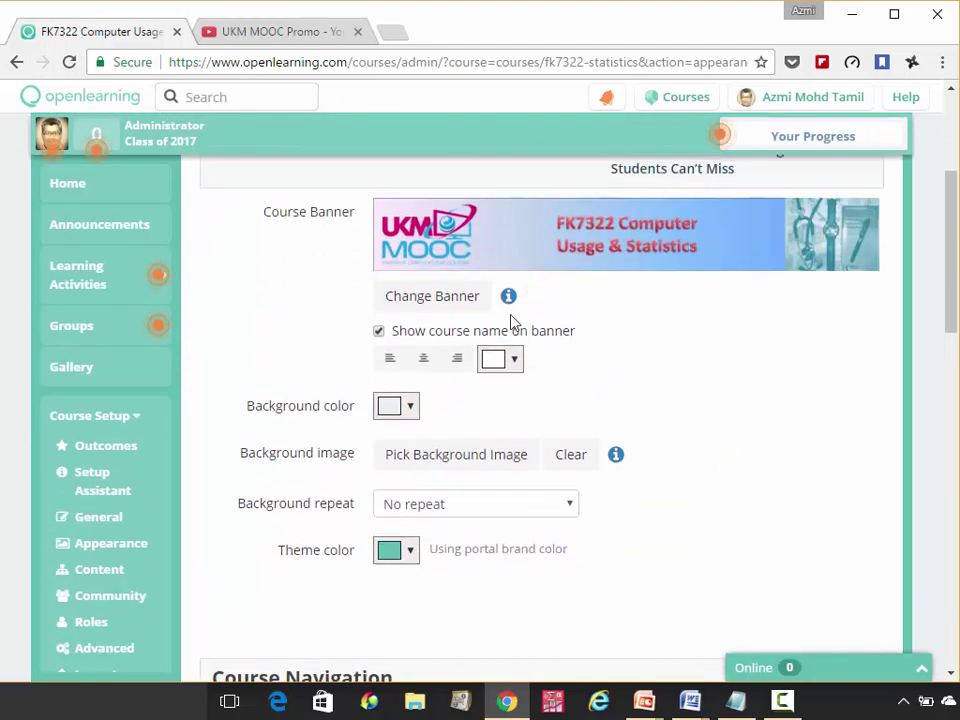
left_click(411, 551)
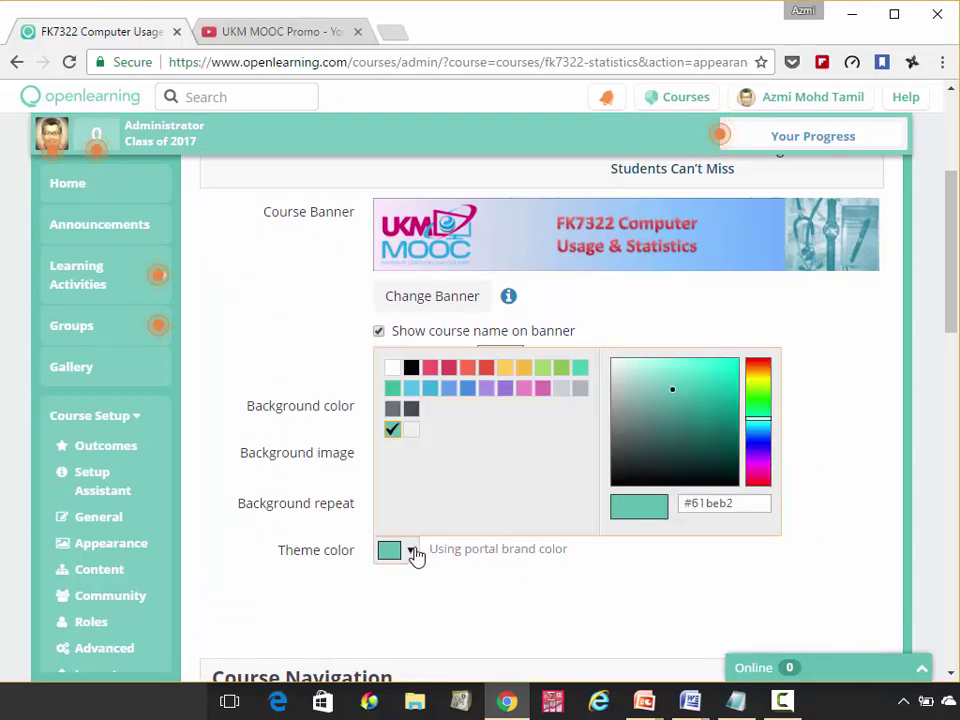
left_click(412, 390)
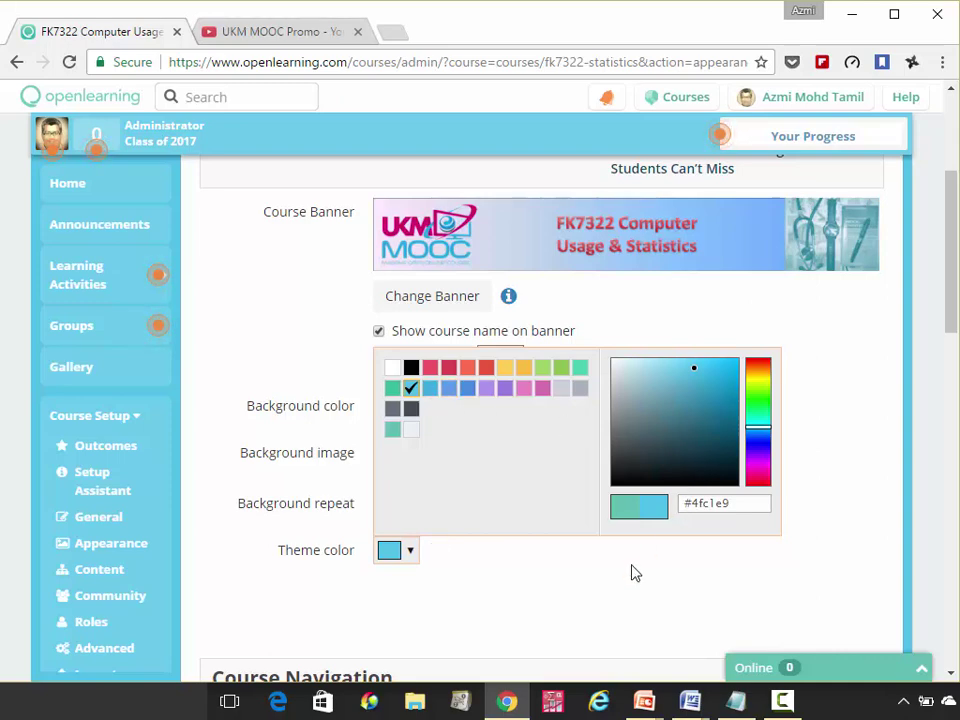
scroll(631, 573, "up", 3)
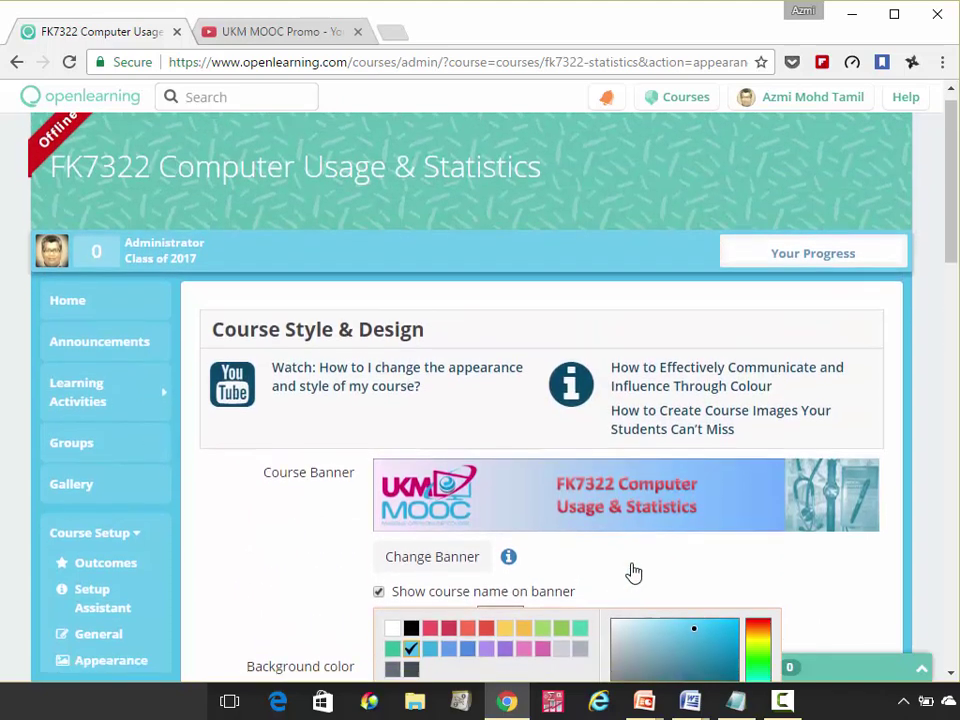
scroll(633, 572, "down", 1)
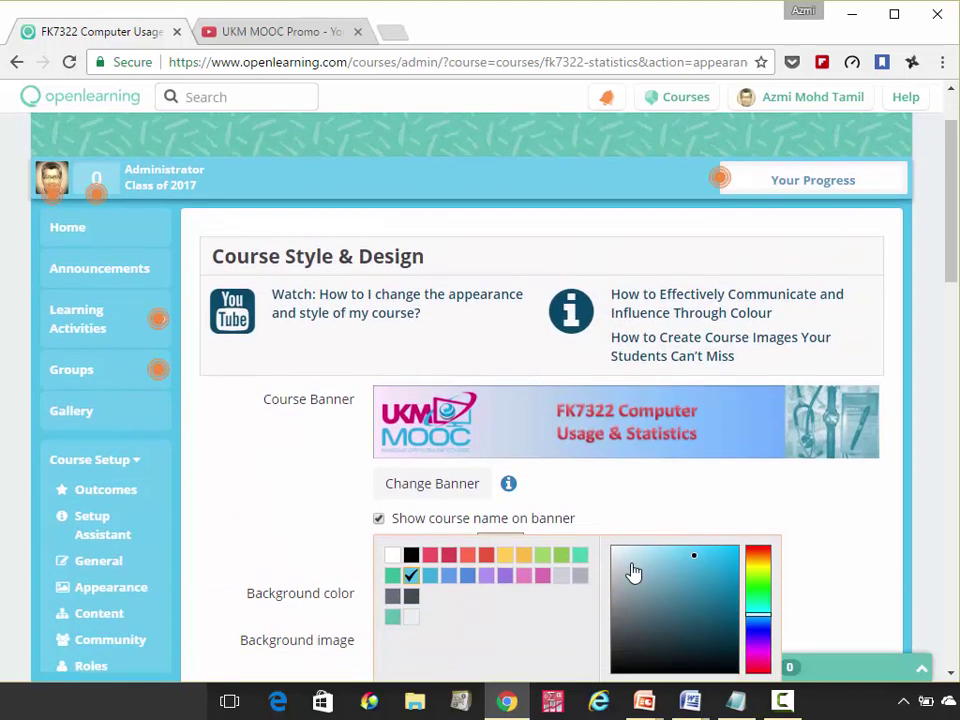
left_click(715, 500)
Look over the course navigation settings, then view the course homepage with the banner and theme color applied
scroll(476, 375, "down", 5)
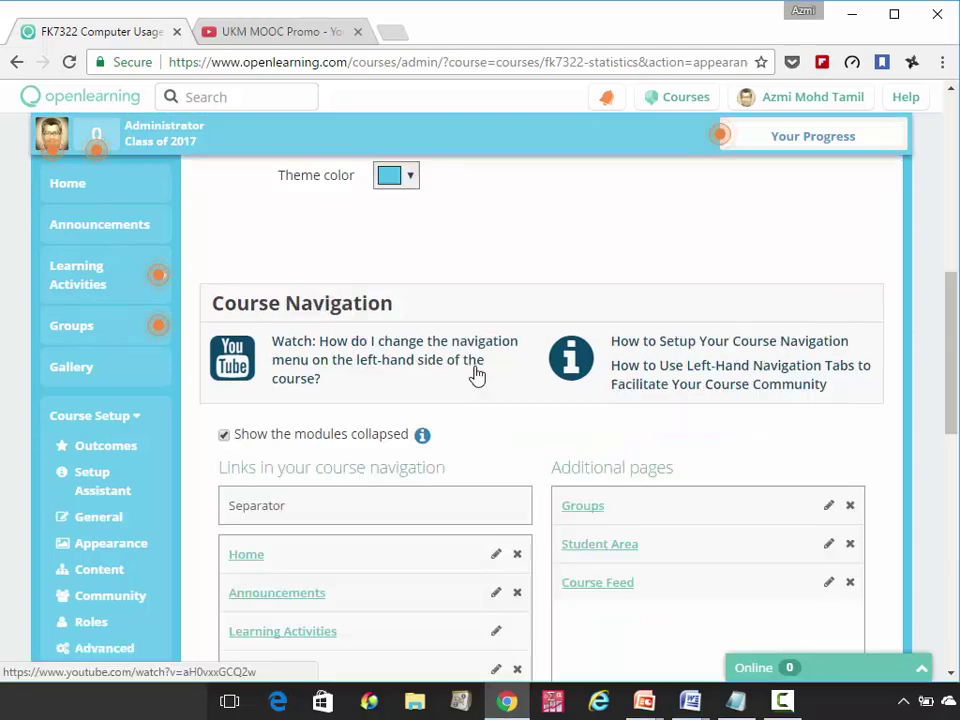
scroll(476, 368, "up", 3)
scroll(477, 365, "down", 1)
scroll(476, 366, "up", 3)
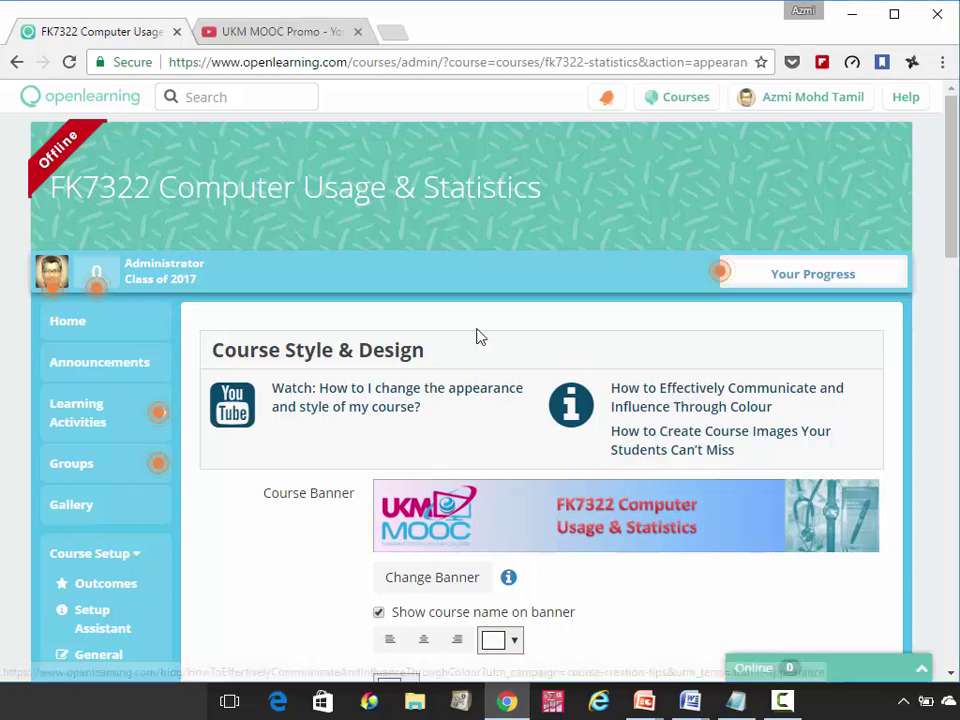
left_click(77, 327)
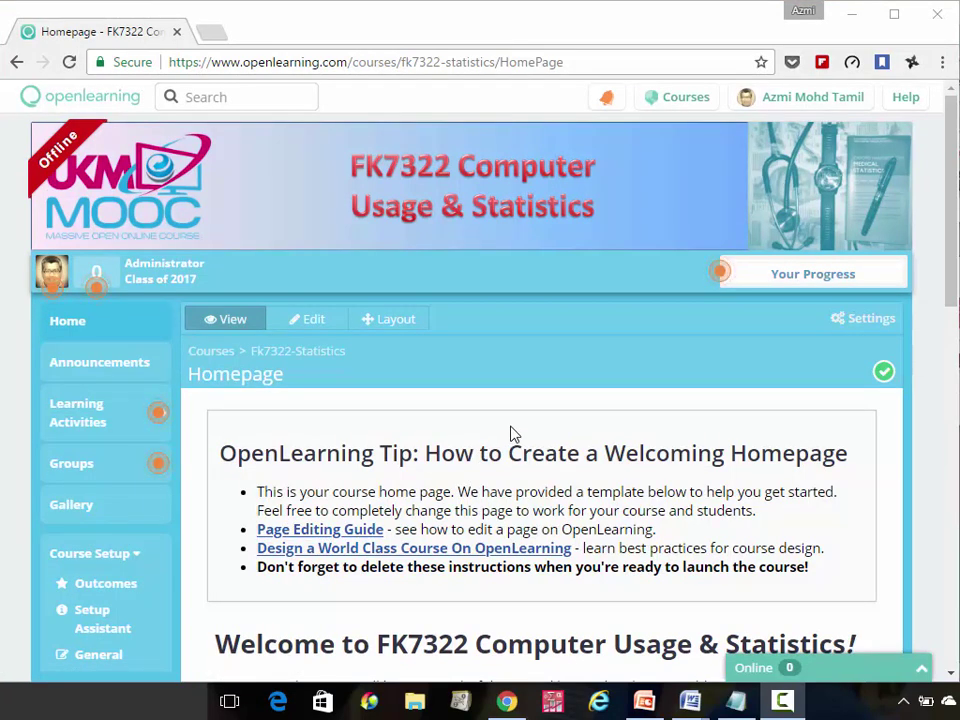
scroll(510, 433, "down", 2)
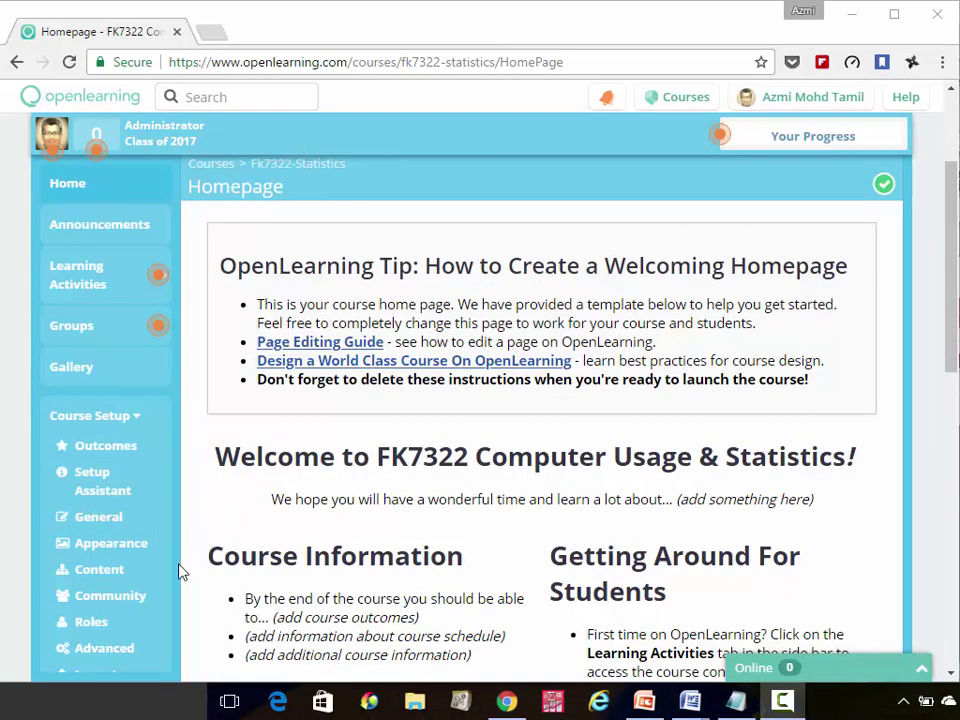
Open the course content setup and bring up the modules in the Learning Activities set
left_click(122, 576)
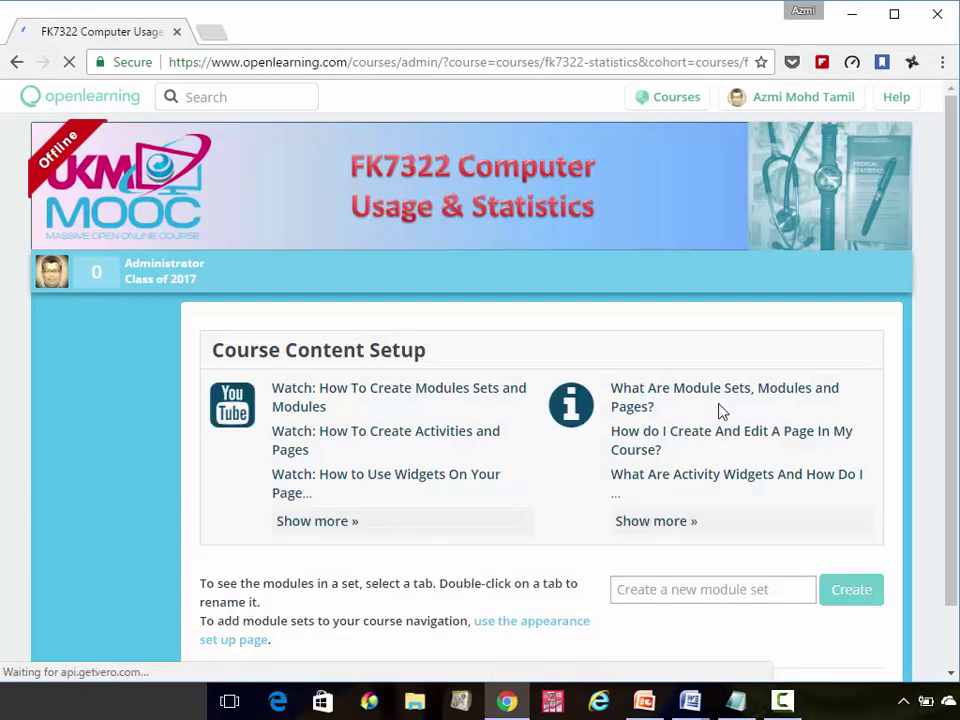
scroll(722, 410, "down", 5)
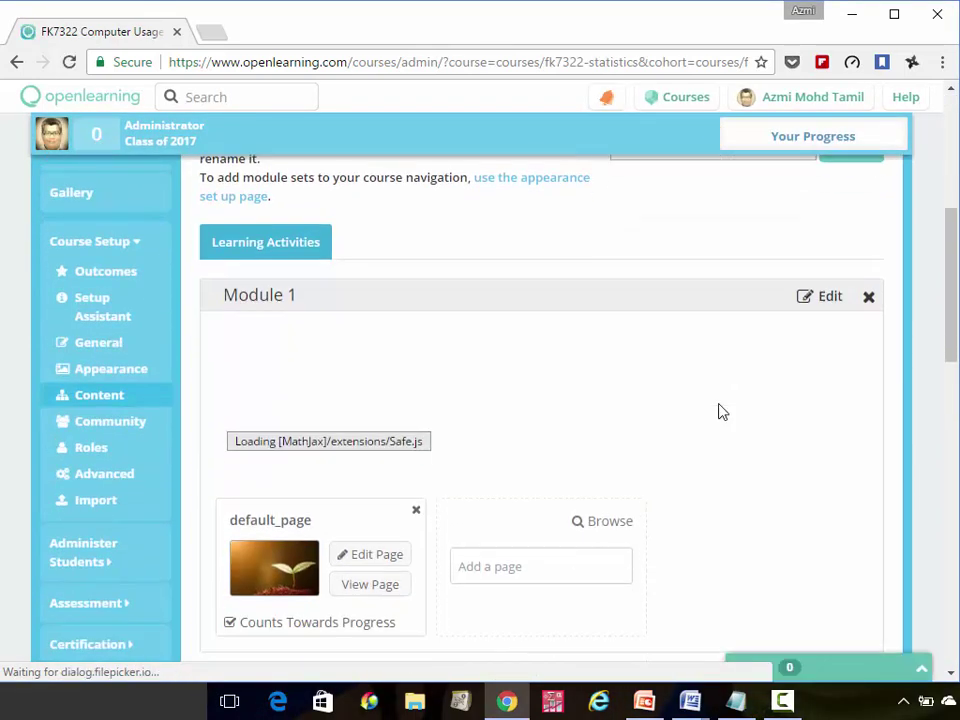
scroll(720, 411, "down", 1)
scroll(720, 411, "up", 1)
scroll(720, 411, "down", 1)
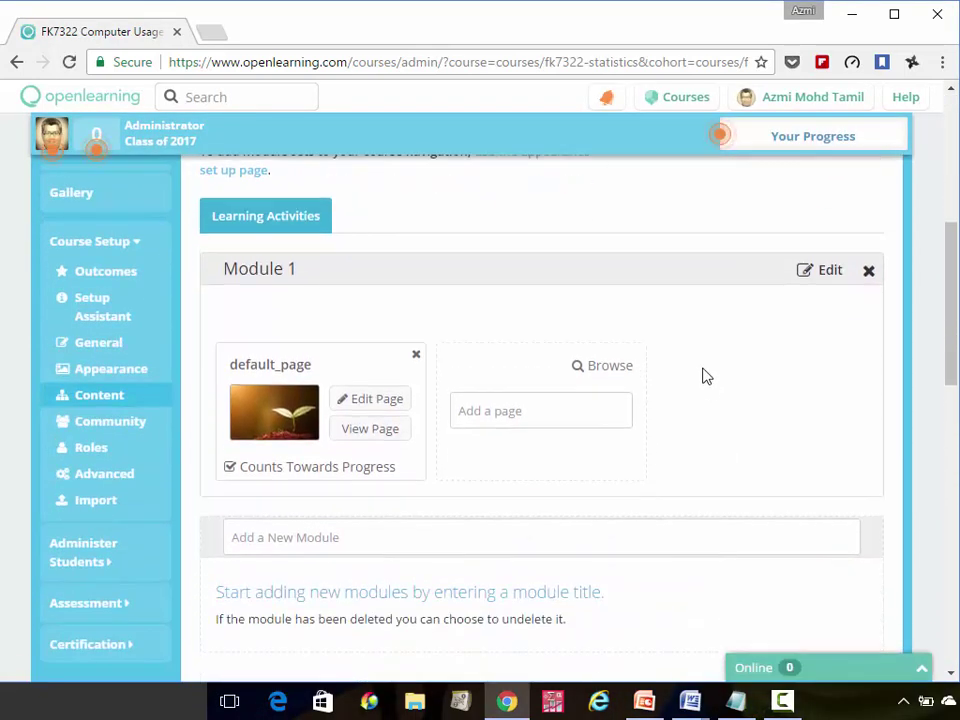
Copy the first title from the module list text file and extend Module 1's name to "Module 1 Introduction – Say Hi With A Selfie"
left_click(744, 708)
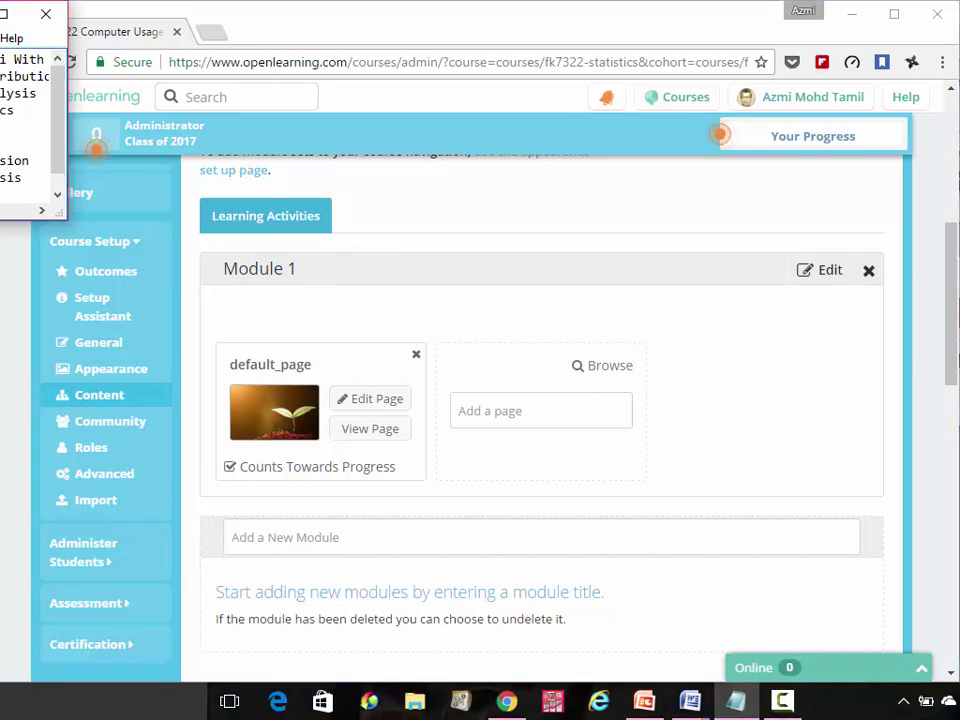
left_click_drag(20, 62, 80, 60)
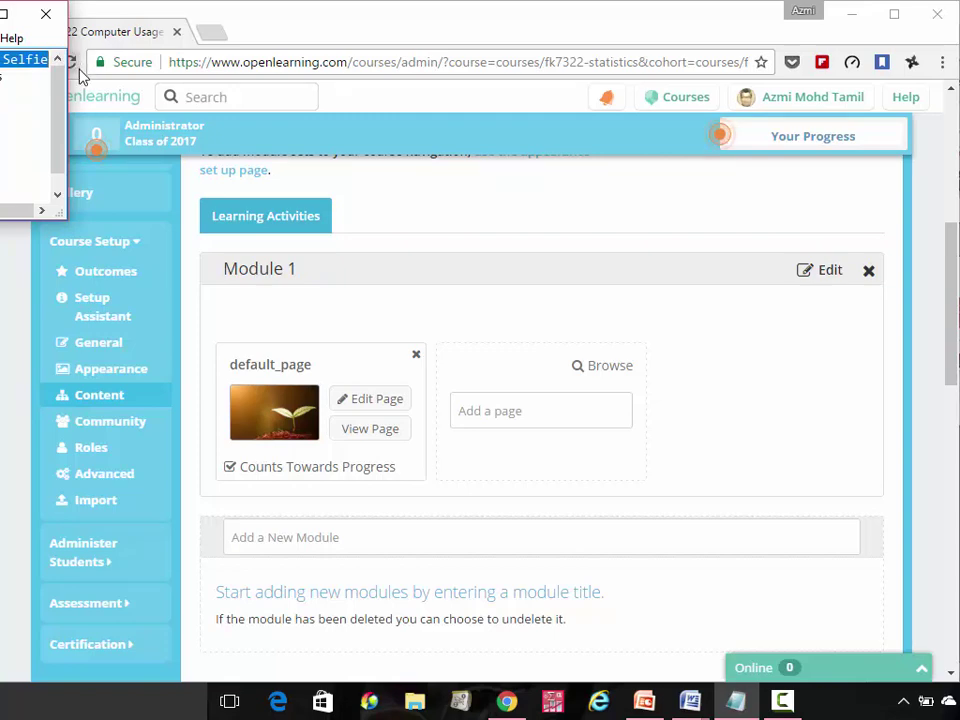
left_click(815, 273)
left_click(331, 268)
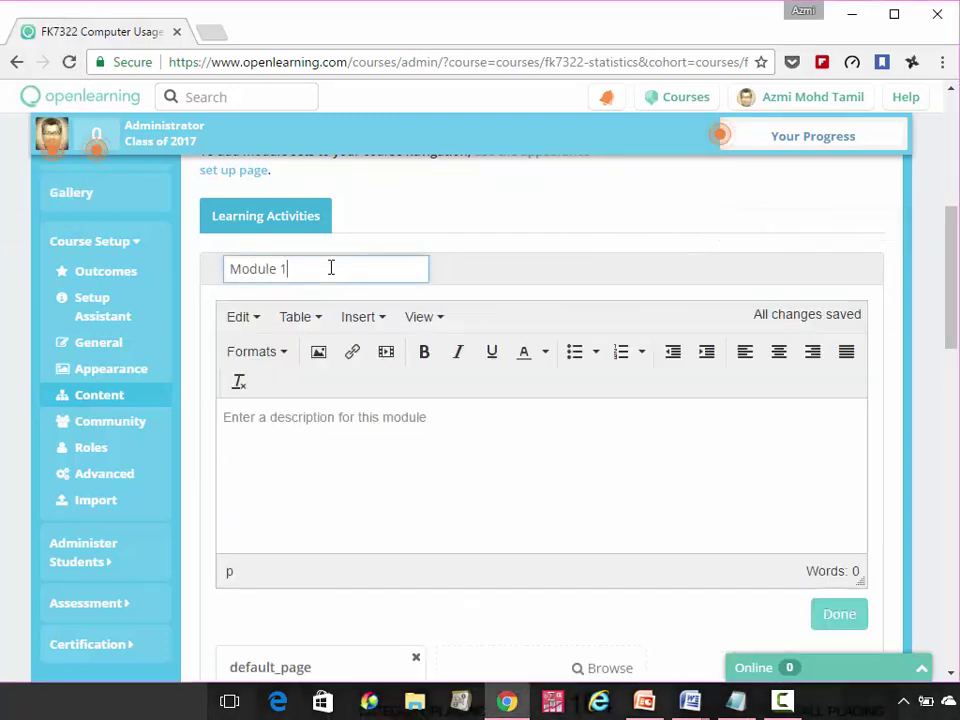
key("ctrl+v")
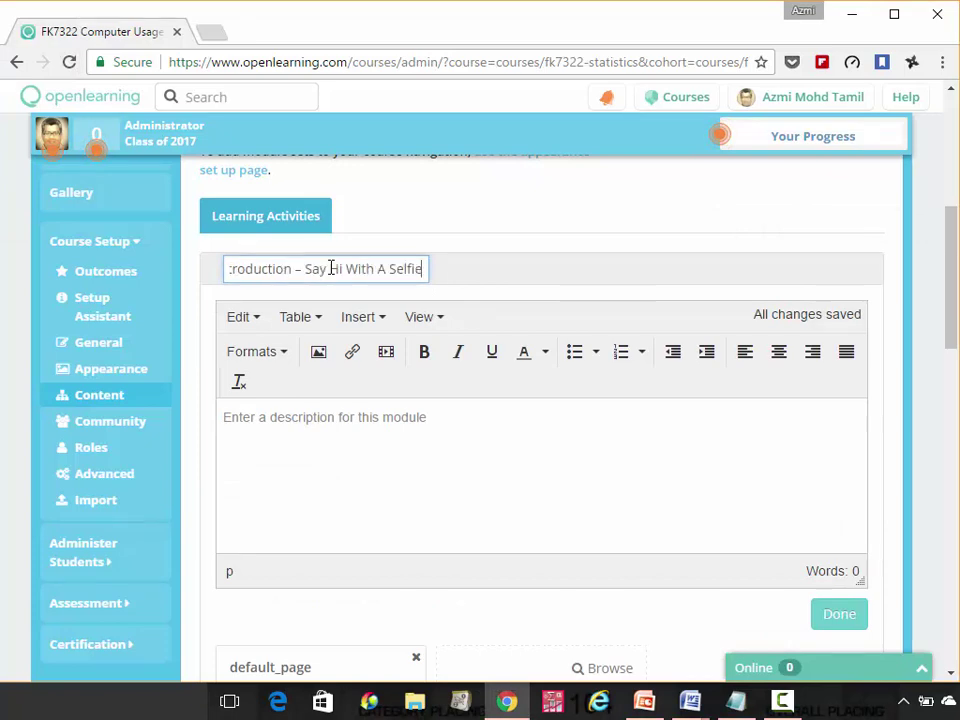
Enter "Introduction – Say Hi With A Selfie" as Module 1's description and finish editing the module
left_click(431, 426)
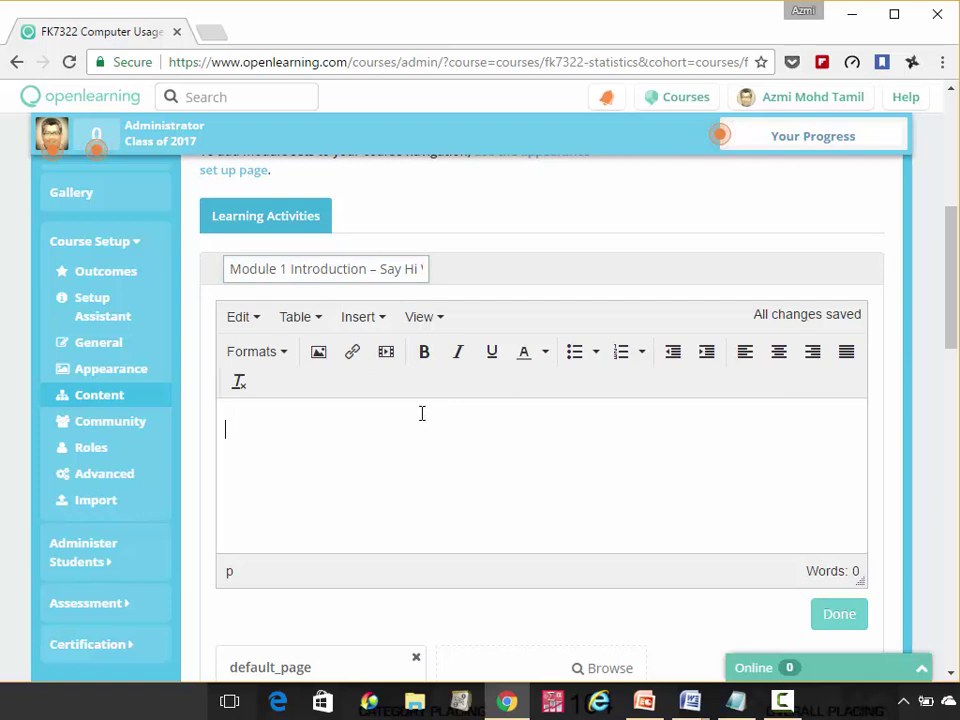
type("Introduction – Say Hi With A Selfie")
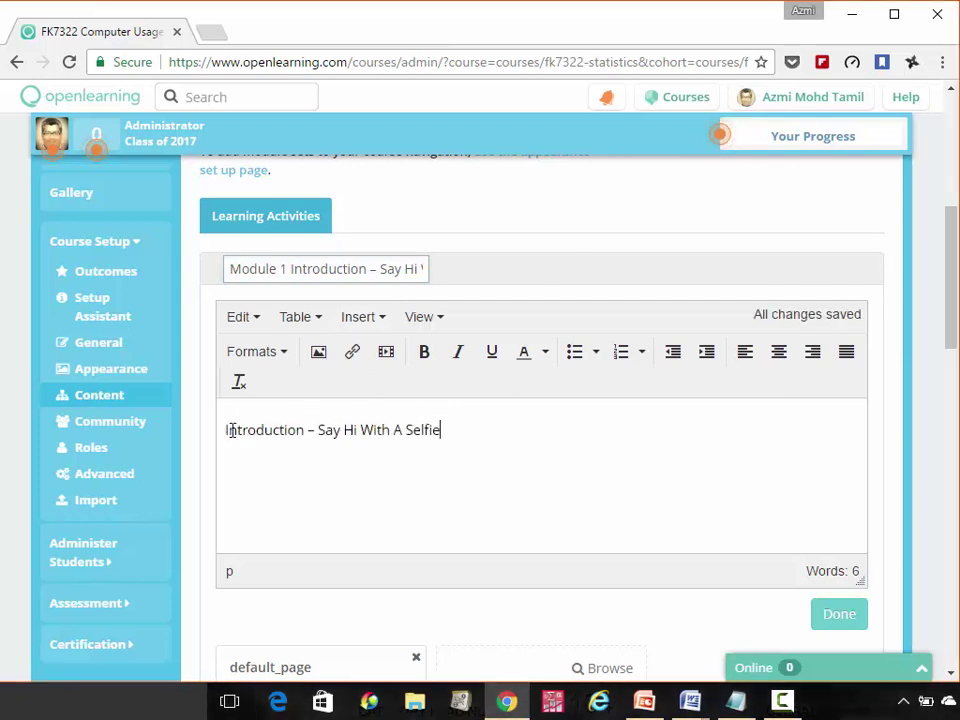
left_click(840, 614)
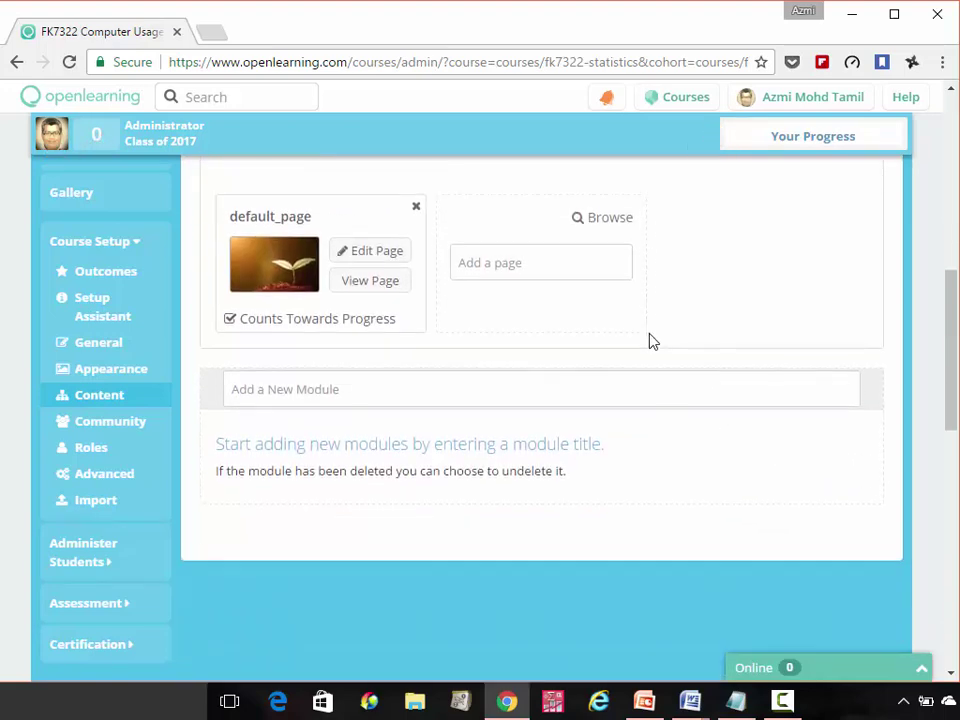
Create a new module named "Module 2 Probabilities & Distributions", taking the title from the second line of the module list text file
scroll(650, 340, "down", 2)
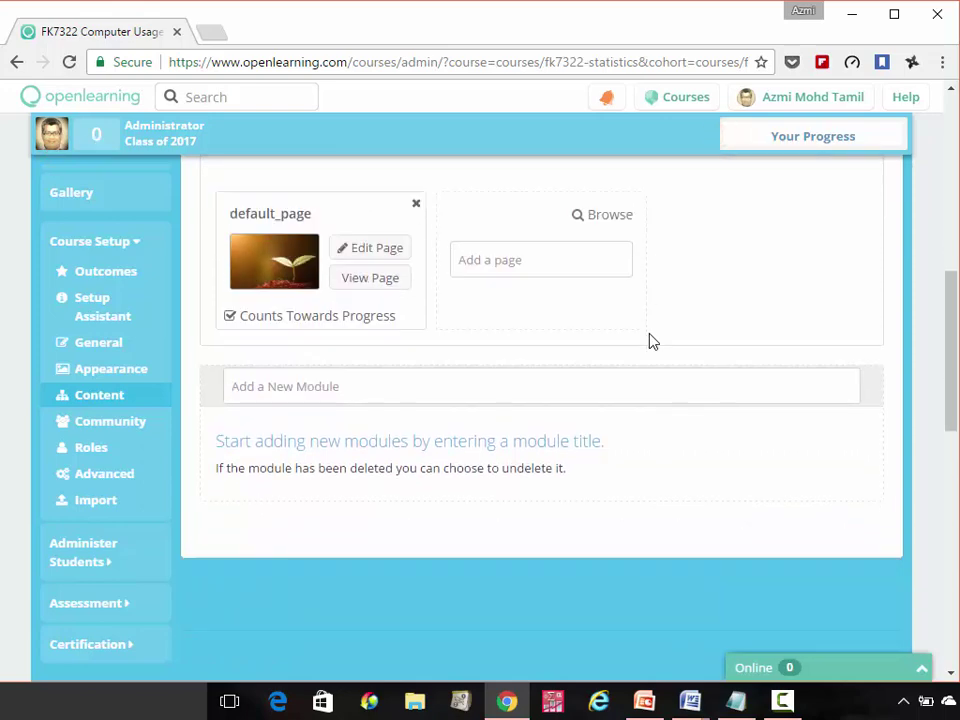
scroll(635, 350, "up", 2)
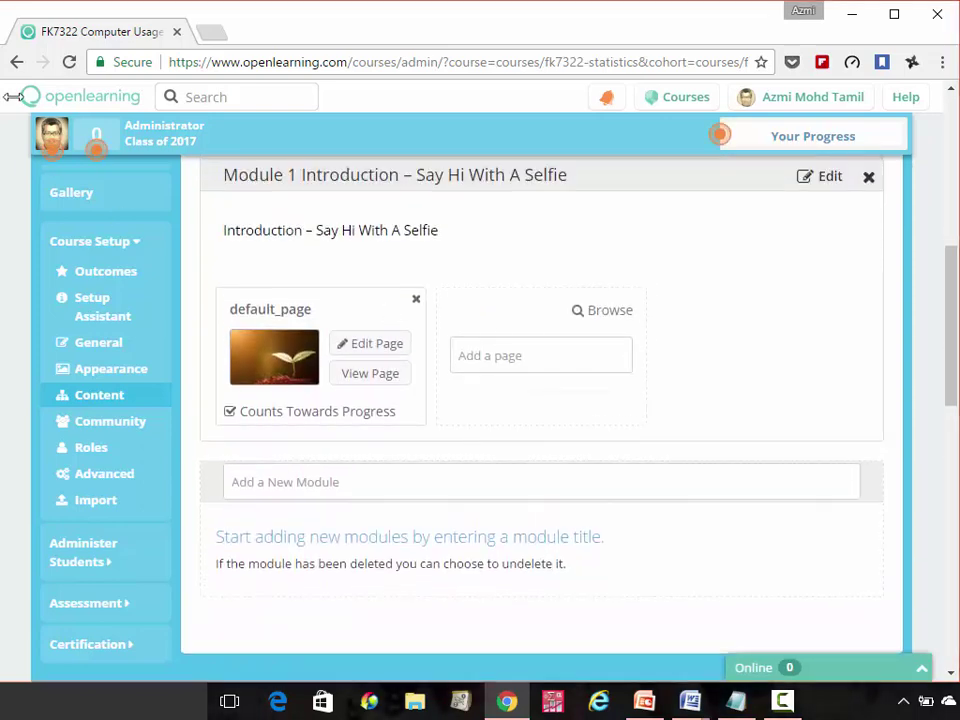
left_click(6, 66)
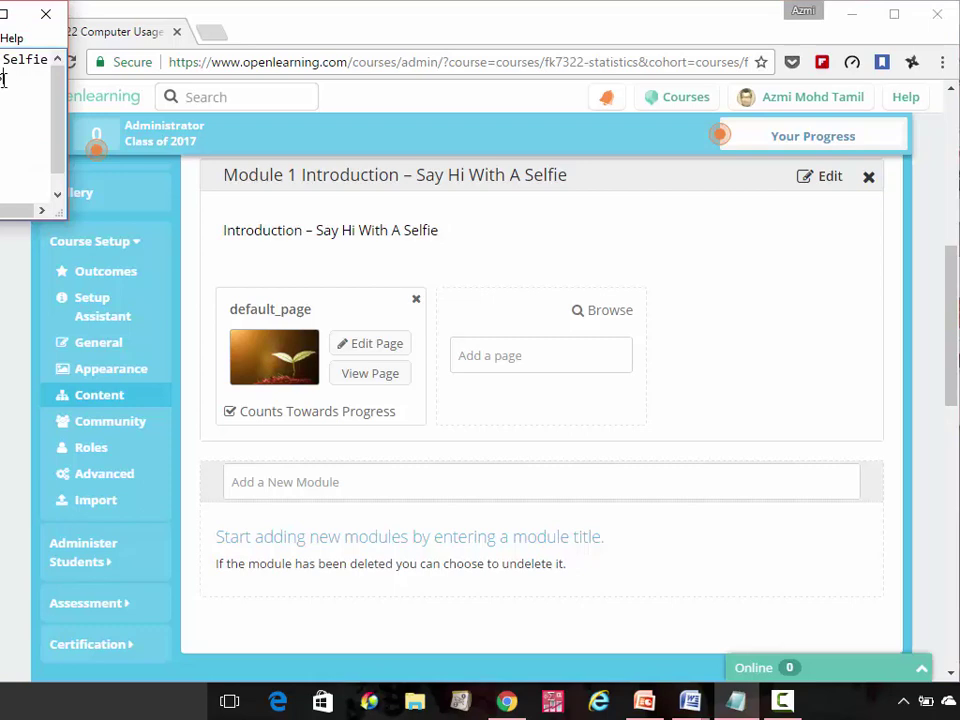
scroll(28, 120, "left", 3)
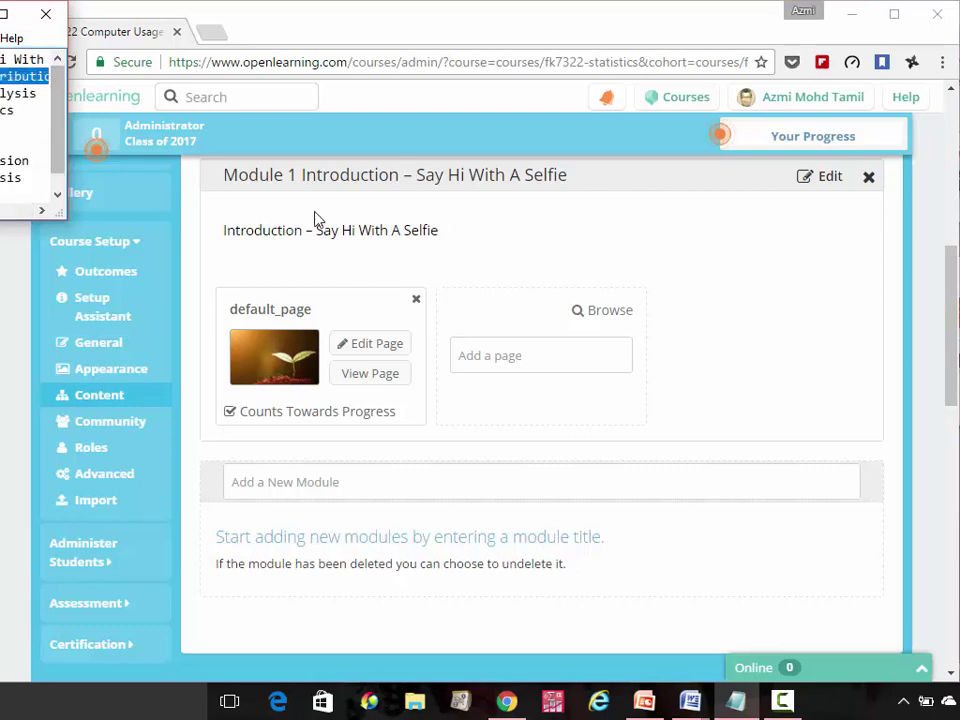
left_click(480, 485)
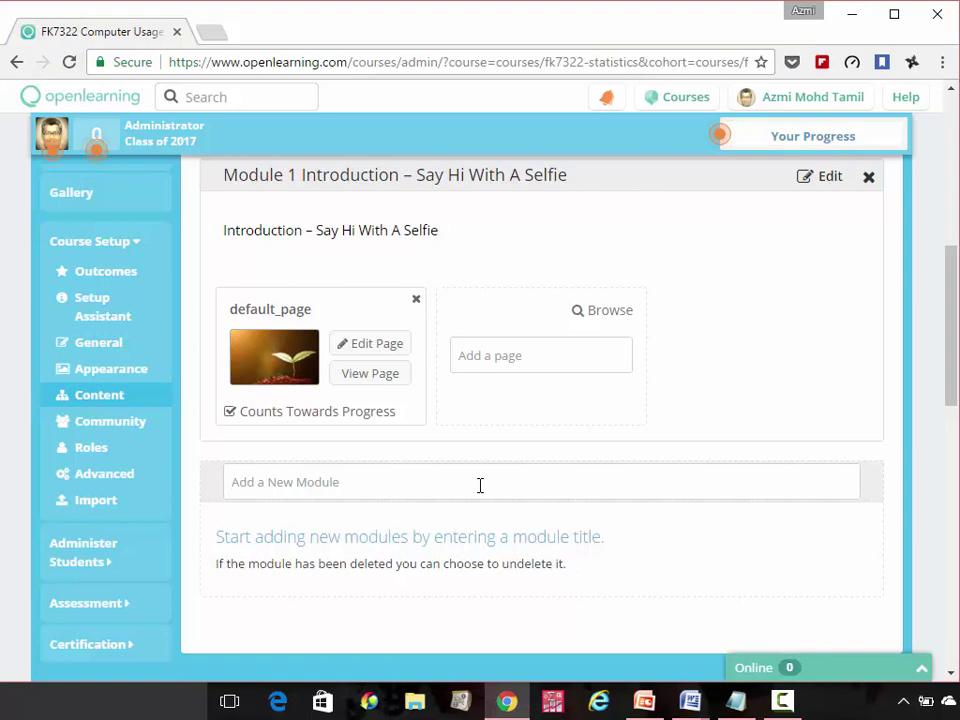
type("Module")
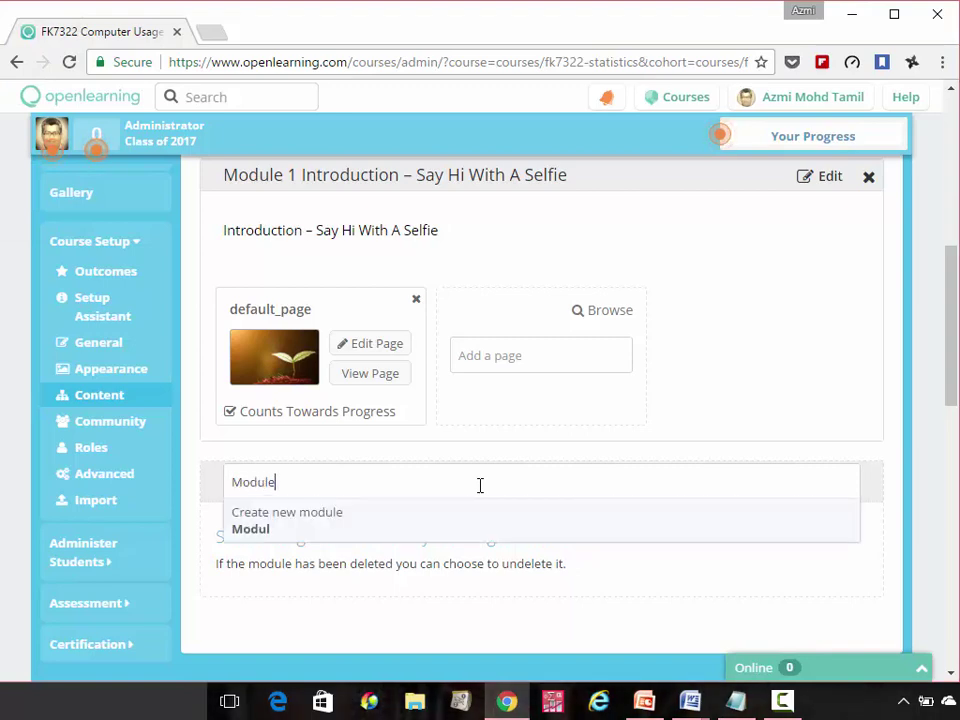
type(" 2")
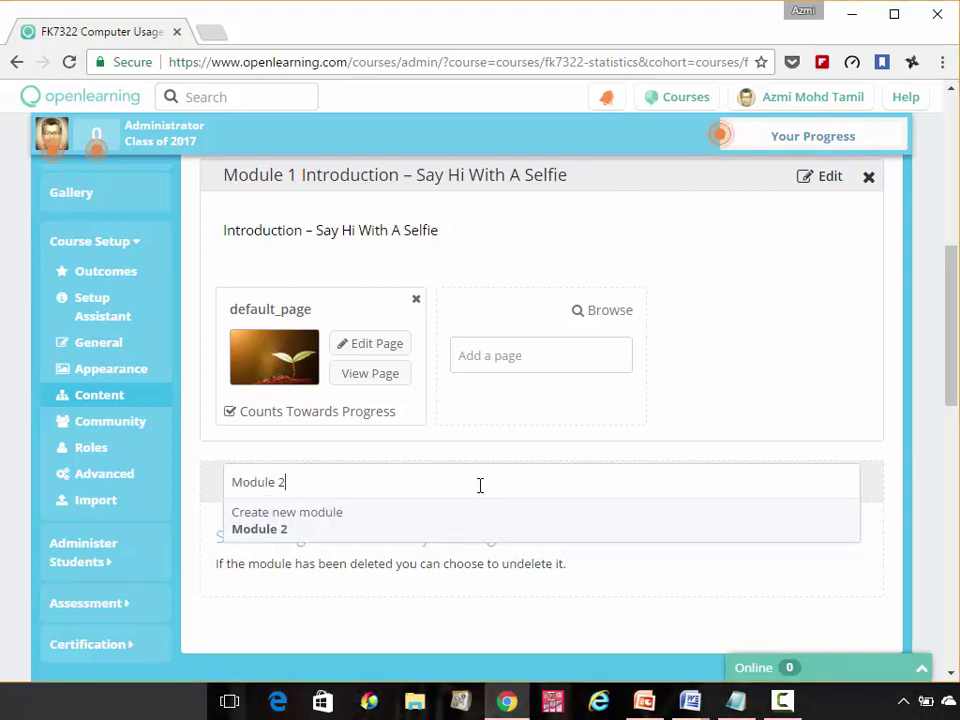
type("Probabilities & Distributions")
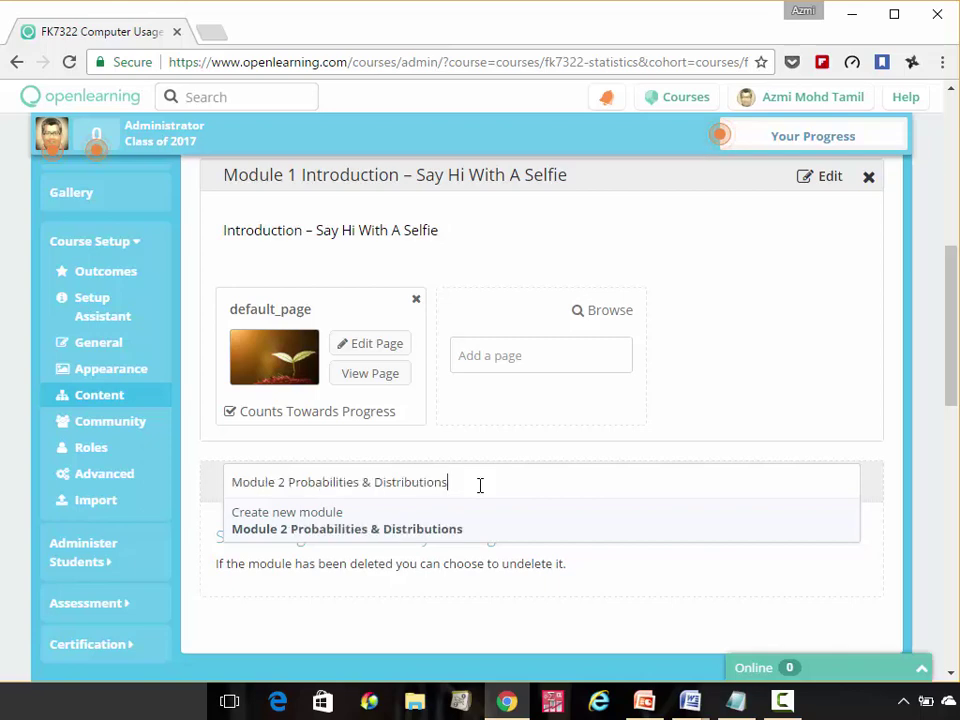
key("Return")
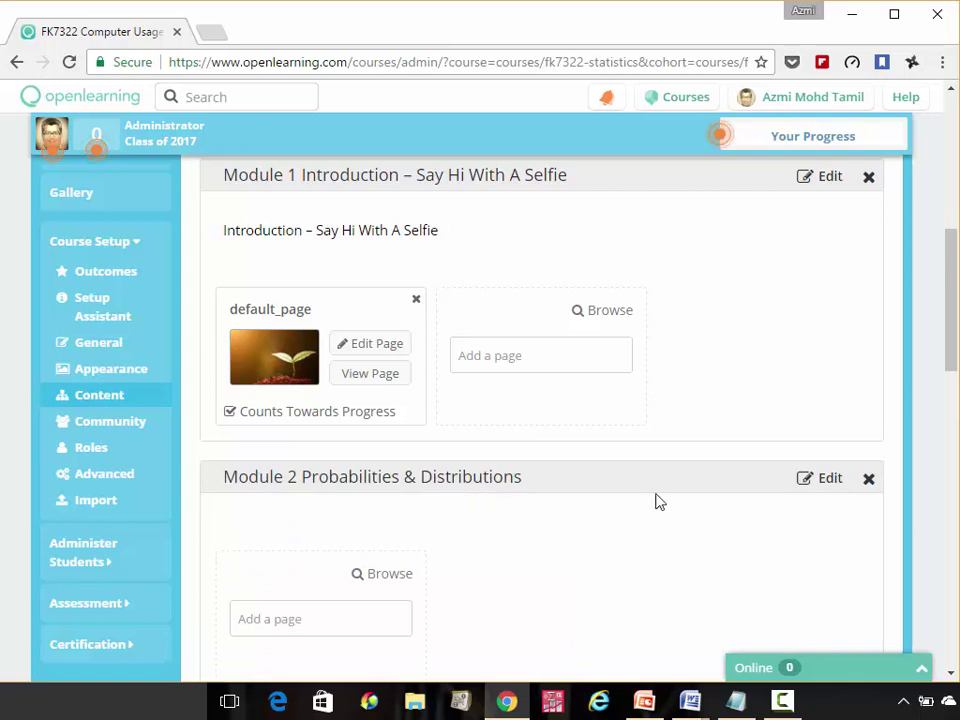
scroll(683, 484, "down", 1)
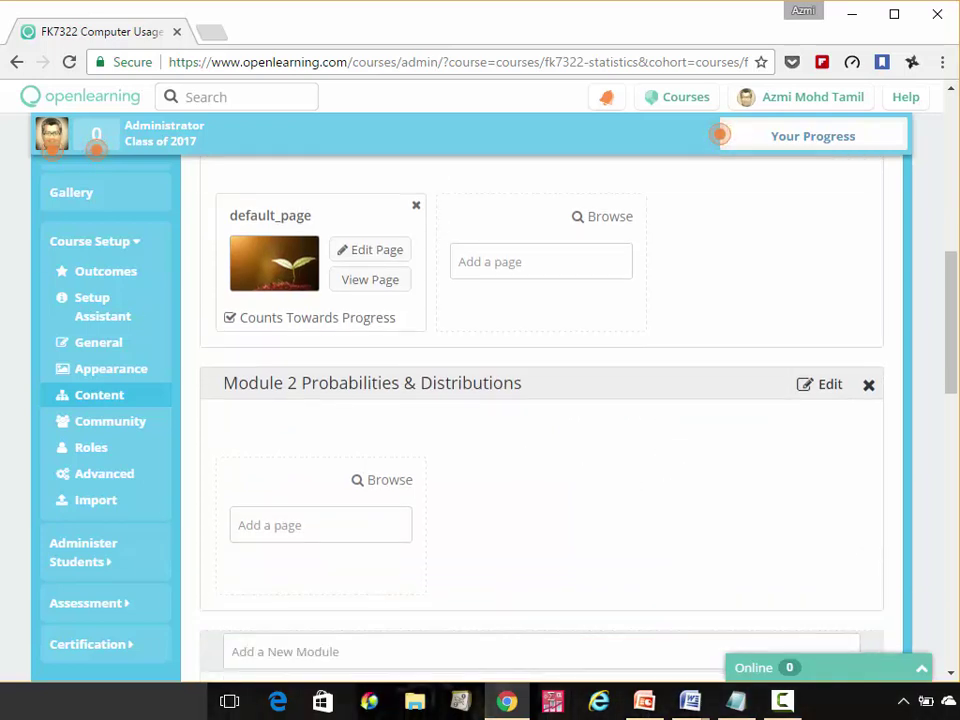
Create a new module named "Module 3 Exploratory Data Analysis", taking the title from the third line of the module list text file
key("alt+Tab")
scroll(28, 120, "up", 3)
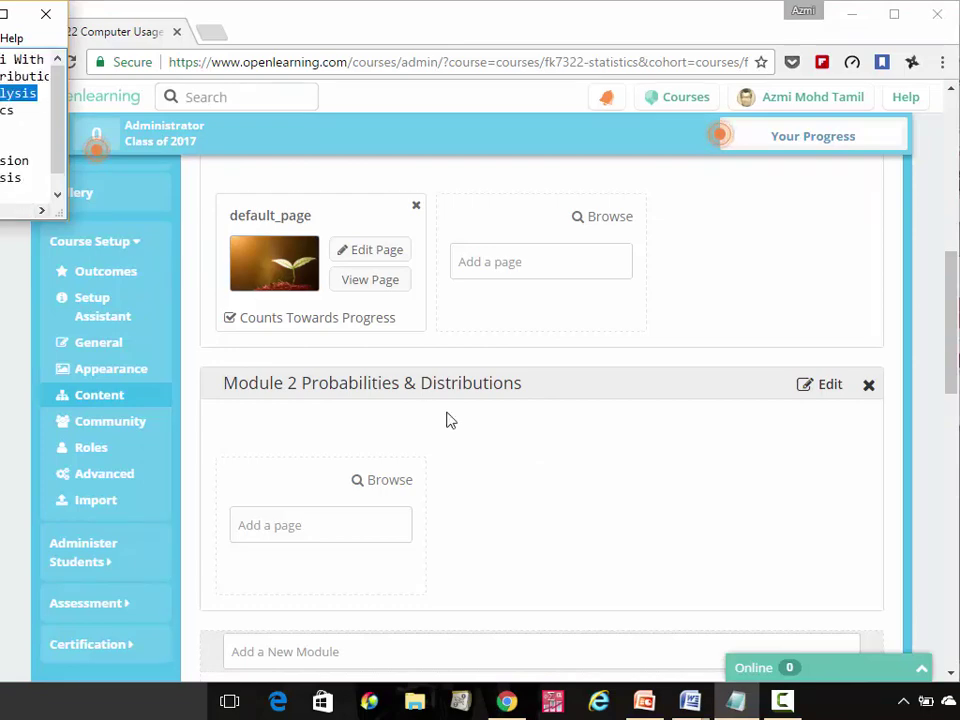
scroll(605, 485, "down", 2)
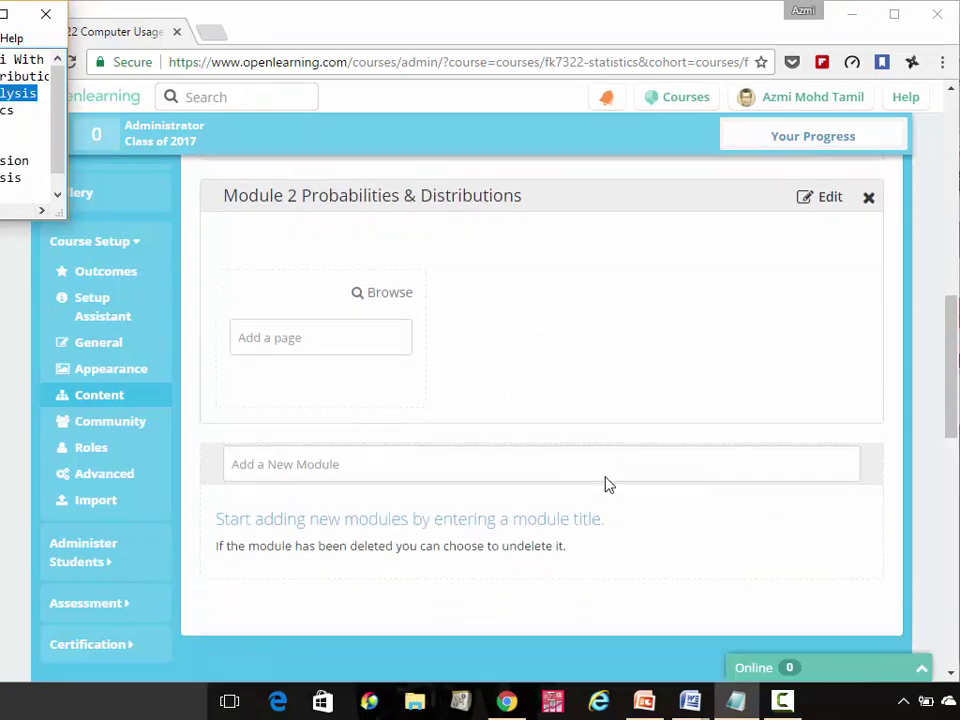
left_click(386, 456)
type("Module")
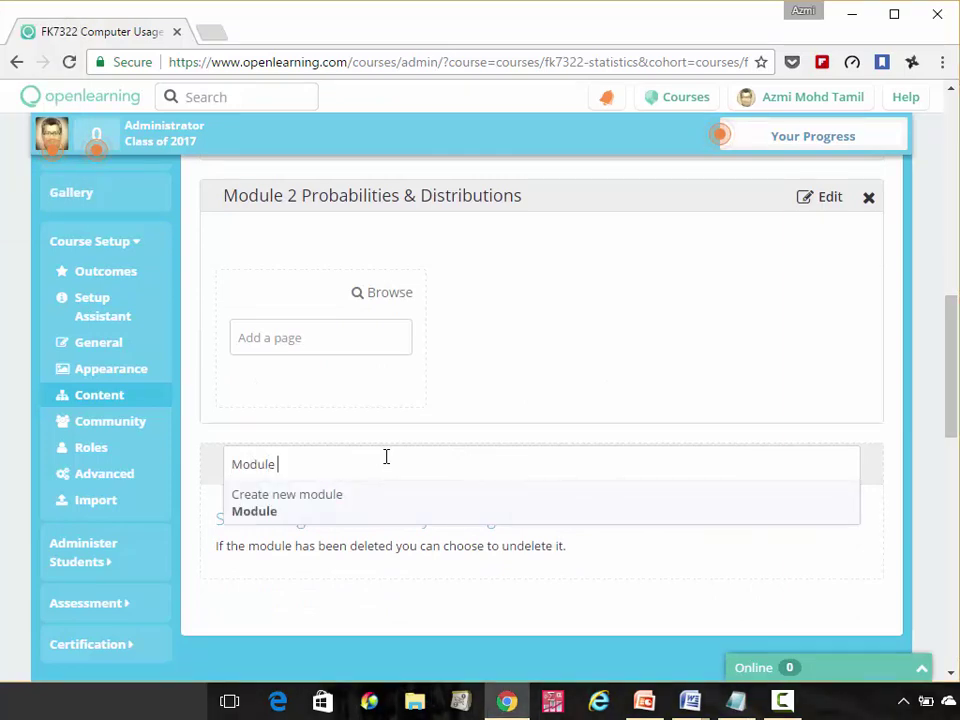
type(" 3 Exploratory Data Analysis")
key("Return")
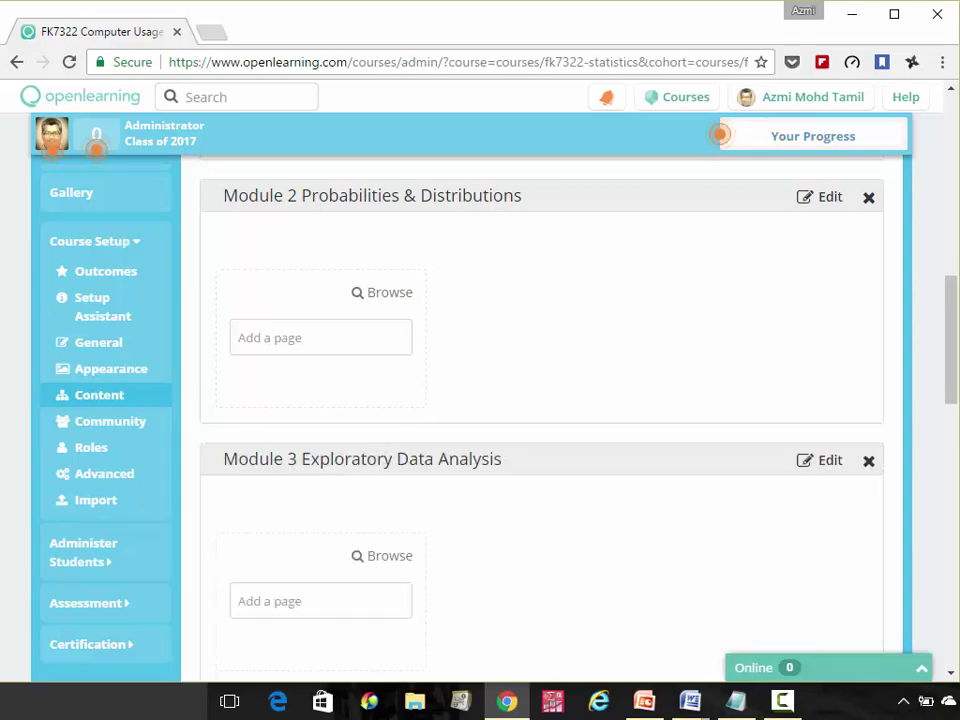
Create a new module named "Module 4 Descriptive Statistics" below Module 3, copying the title from the module list text file
key("alt+Tab")
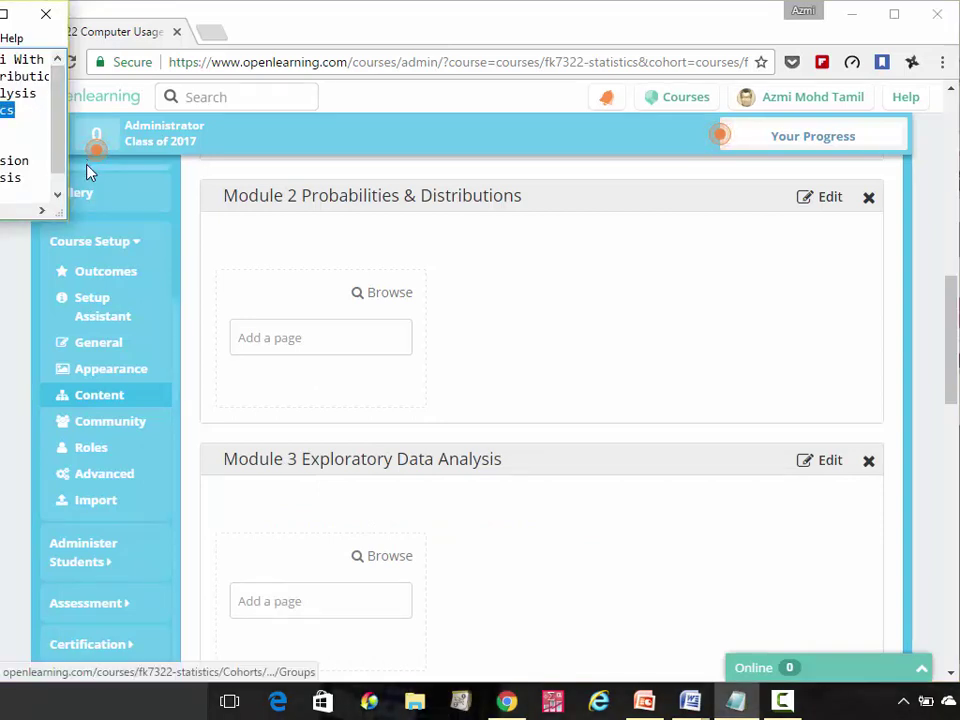
left_click(590, 538)
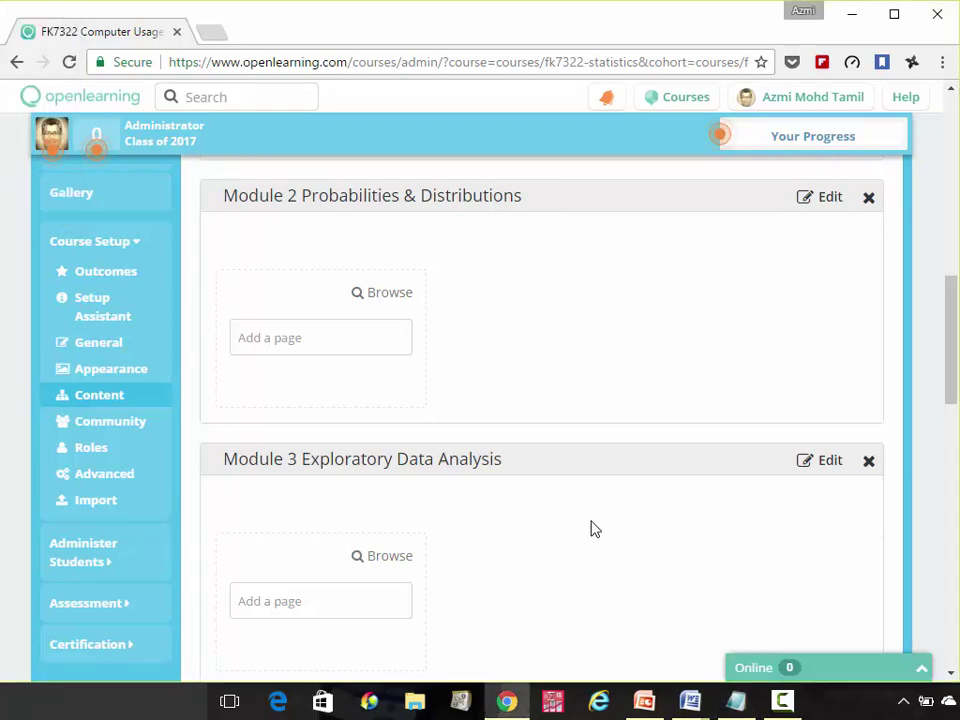
scroll(591, 530, "down", 3)
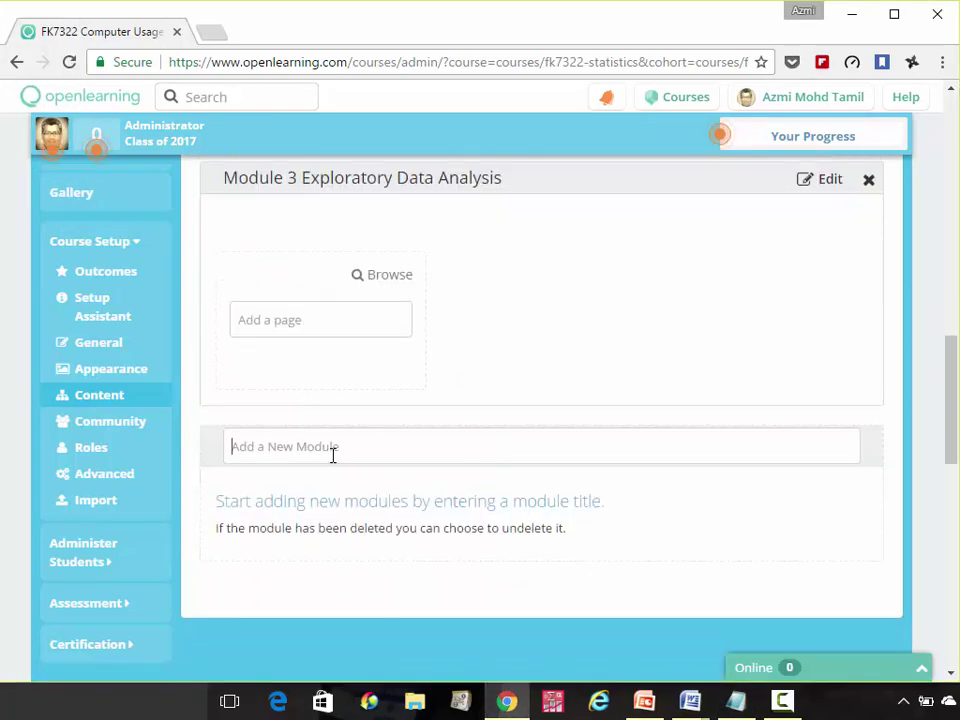
left_click(333, 454)
type("Module")
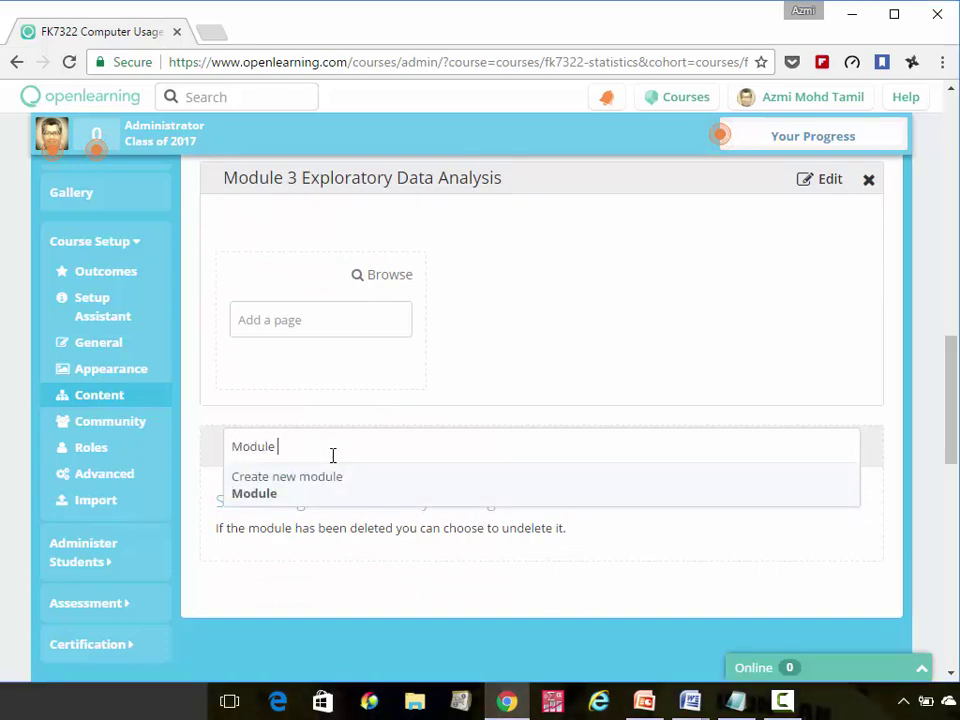
type(" 4 Descriptive Statistics")
key("Return")
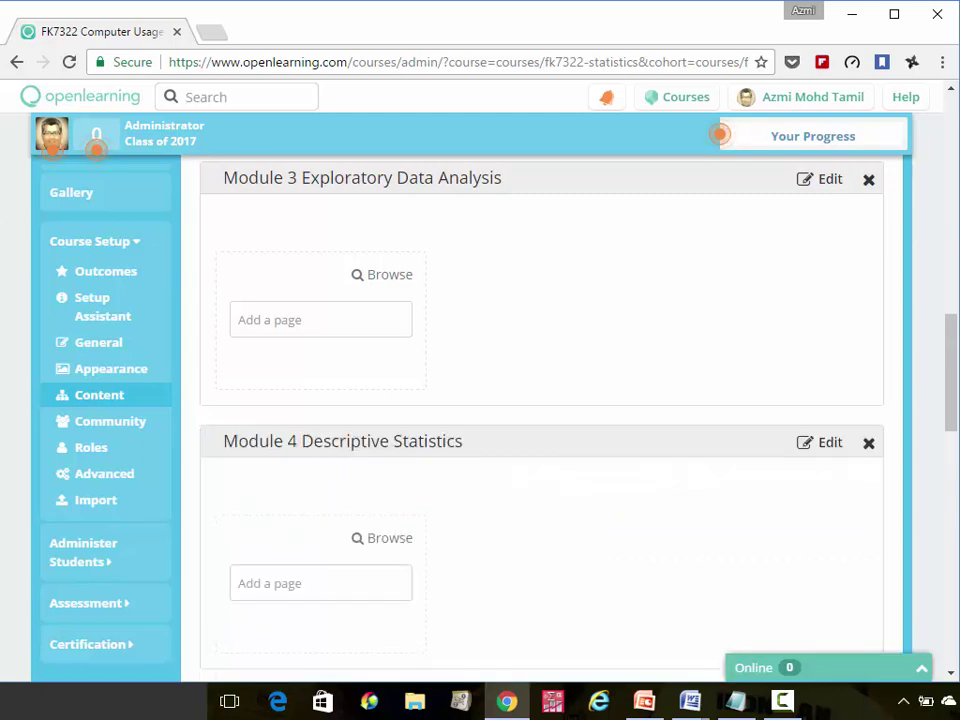
Add a new module named "Module 5 Hypothesis Testing" below Module 4, with its title taken from the module list text file
key("alt+Tab")
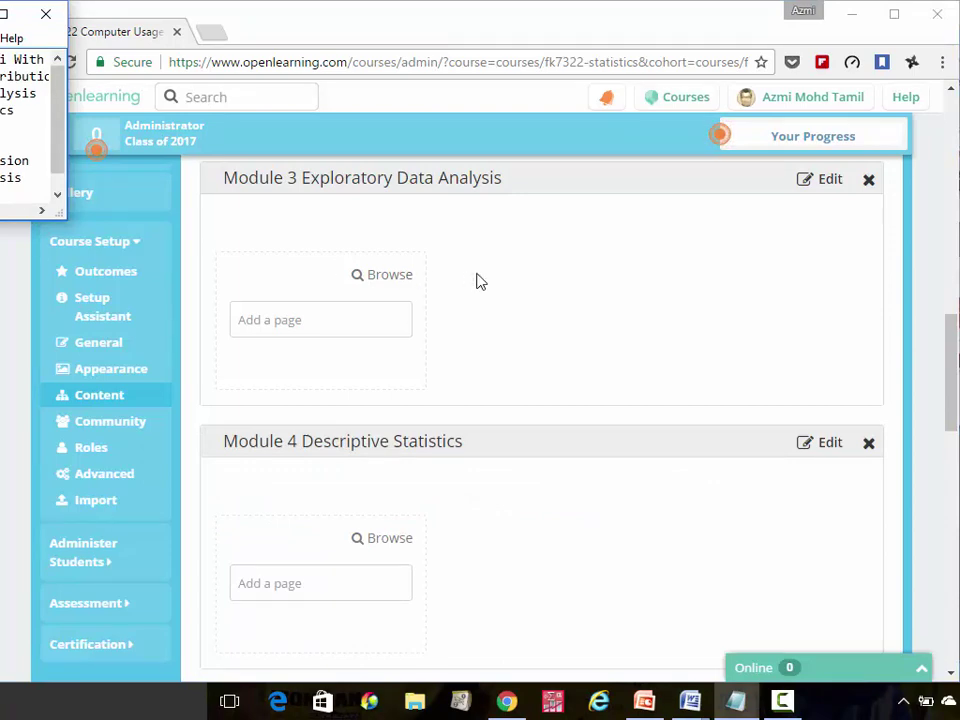
scroll(470, 300, "down", 3)
left_click(332, 427)
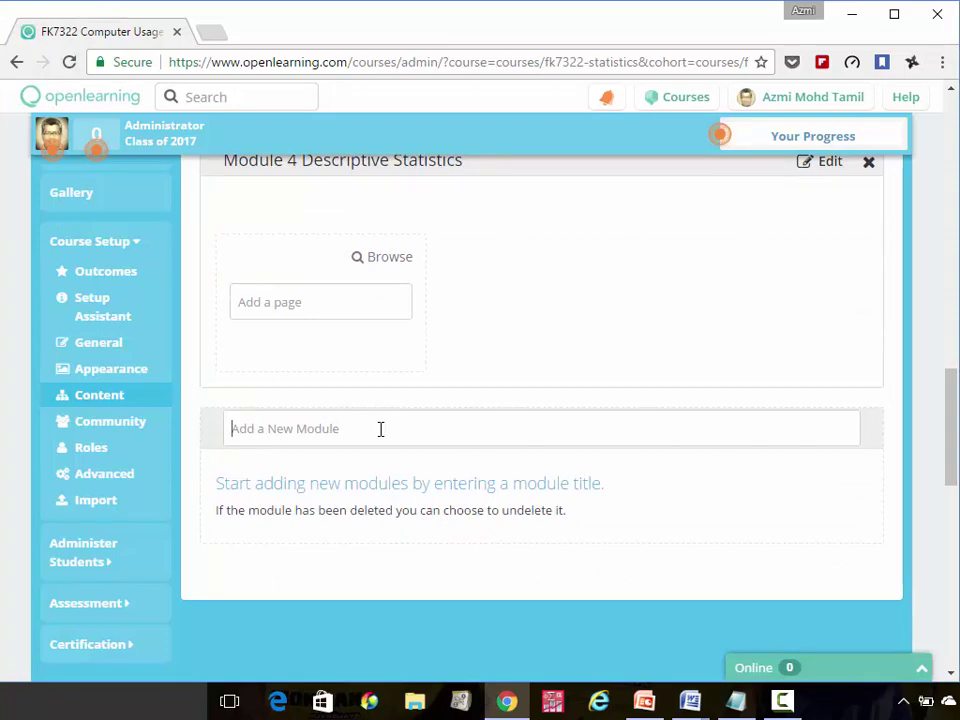
type("Module")
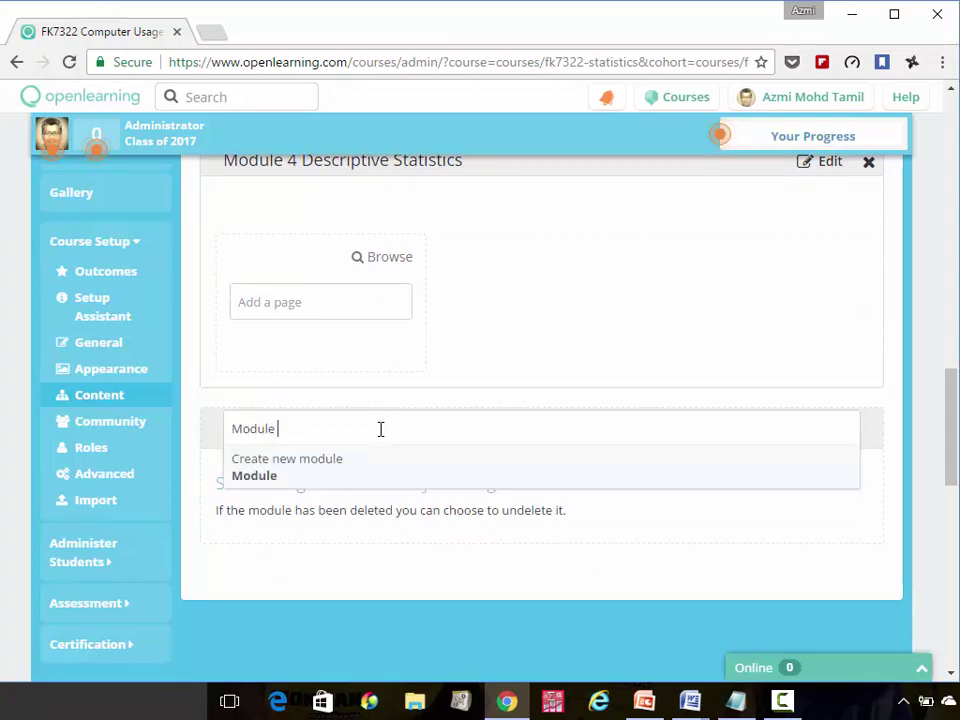
type(" 5 Hypothesis Testing")
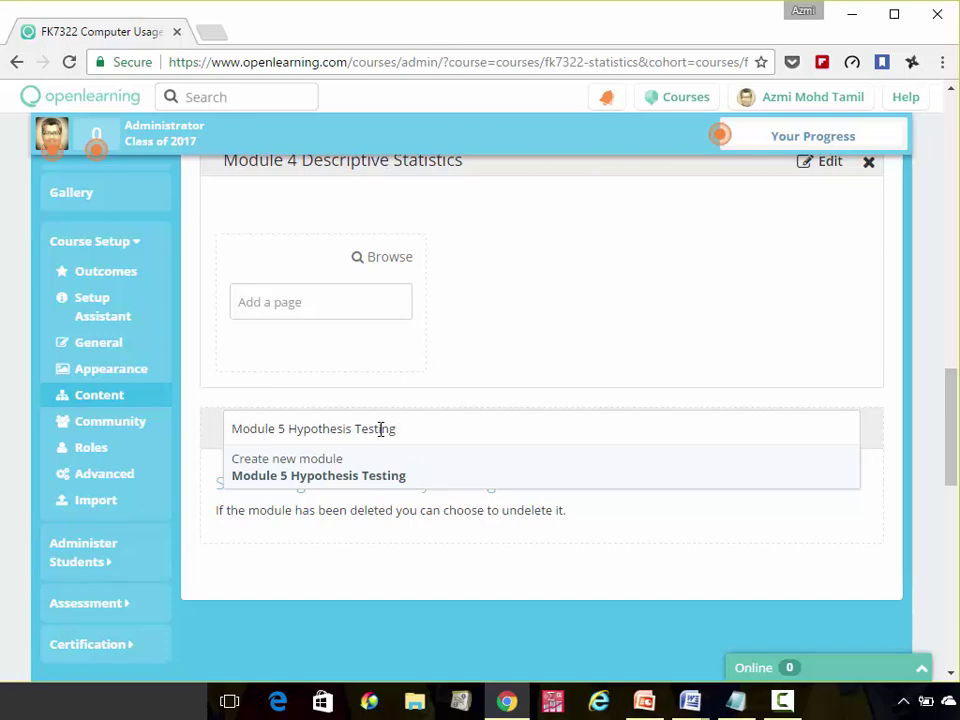
key("Return")
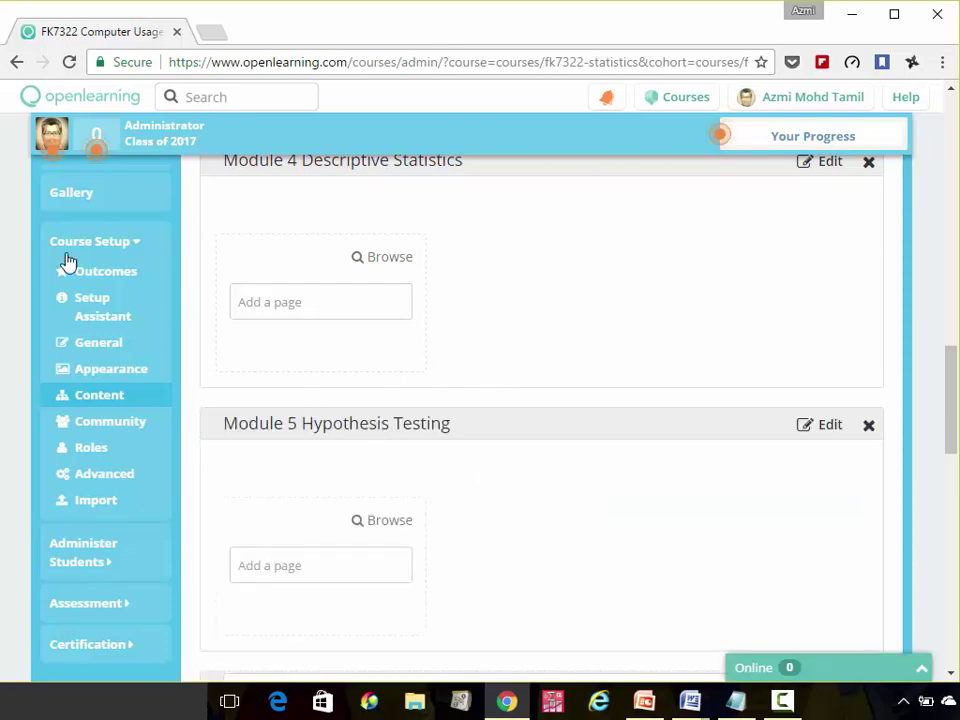
Add a new module named "Module 6 T-Tests & ANOVA" below Module 5, with its title taken from the module list text file
key("alt+Tab")
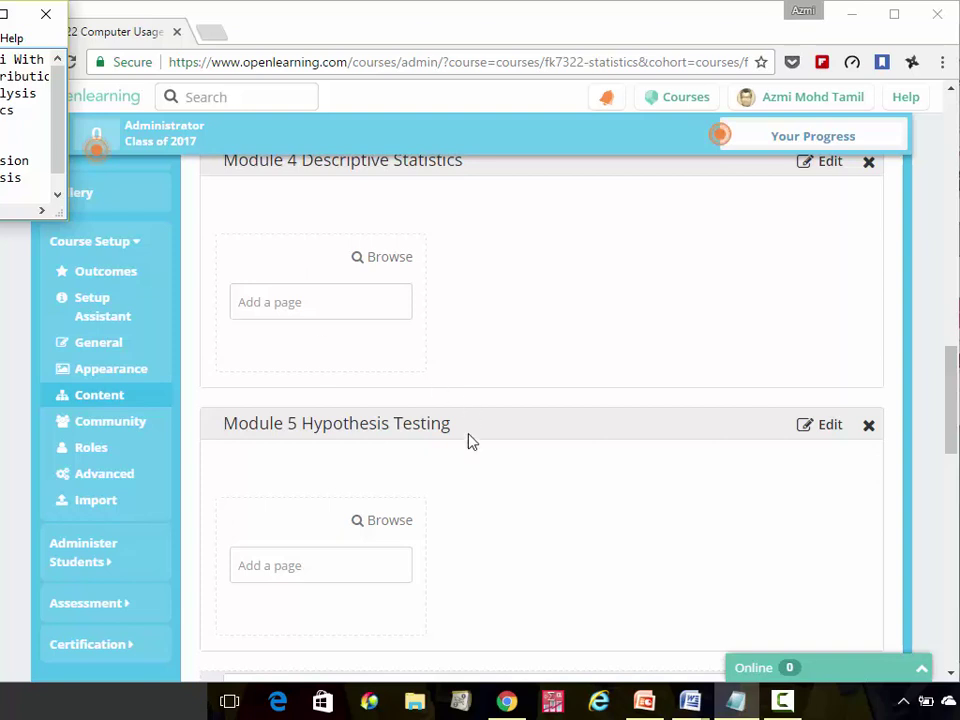
scroll(550, 520, "down", 2)
left_click(393, 512)
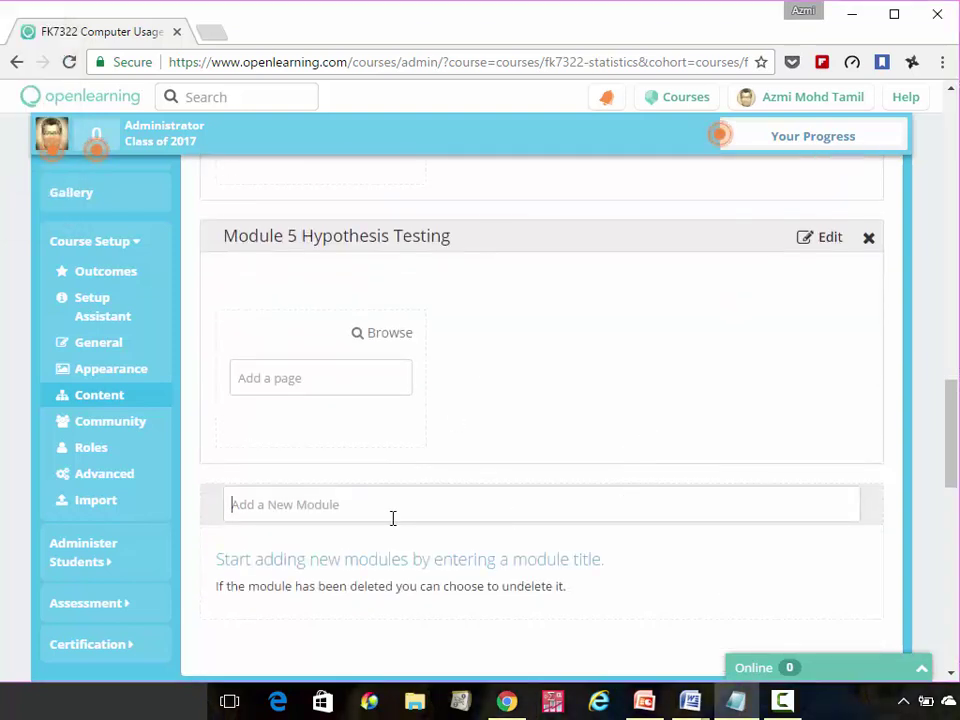
type("Module ")
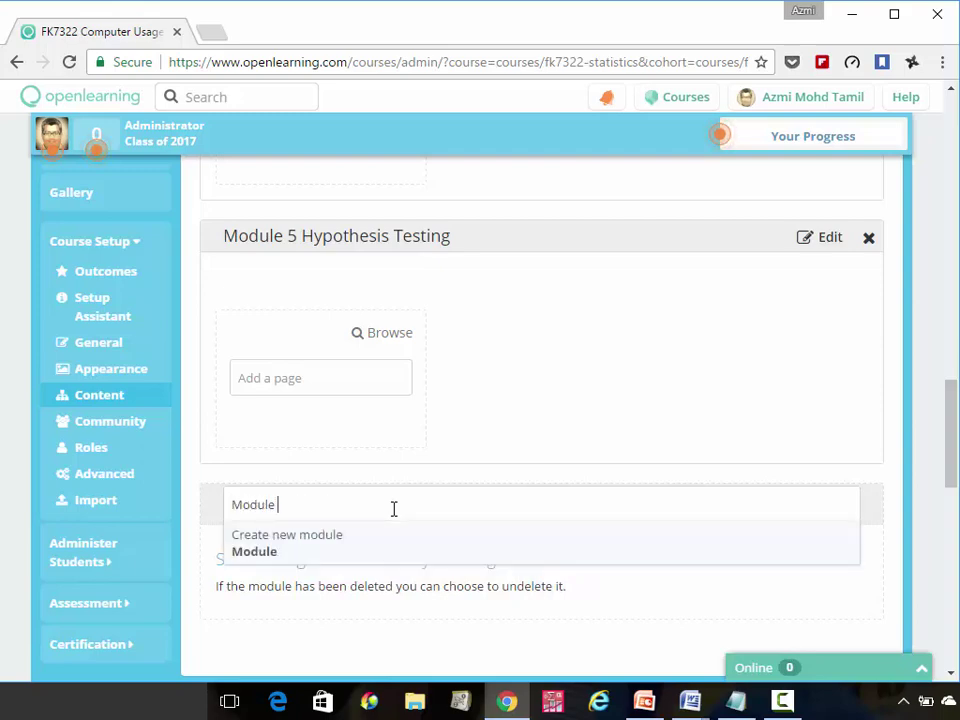
type("6  T-Tests & ANOVA")
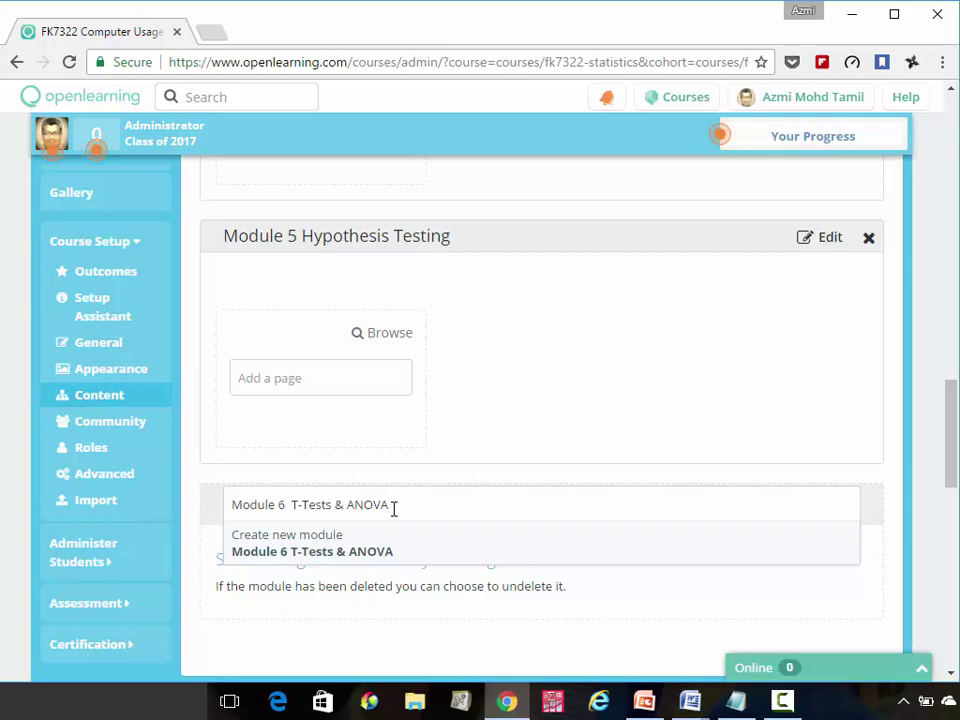
key("Return")
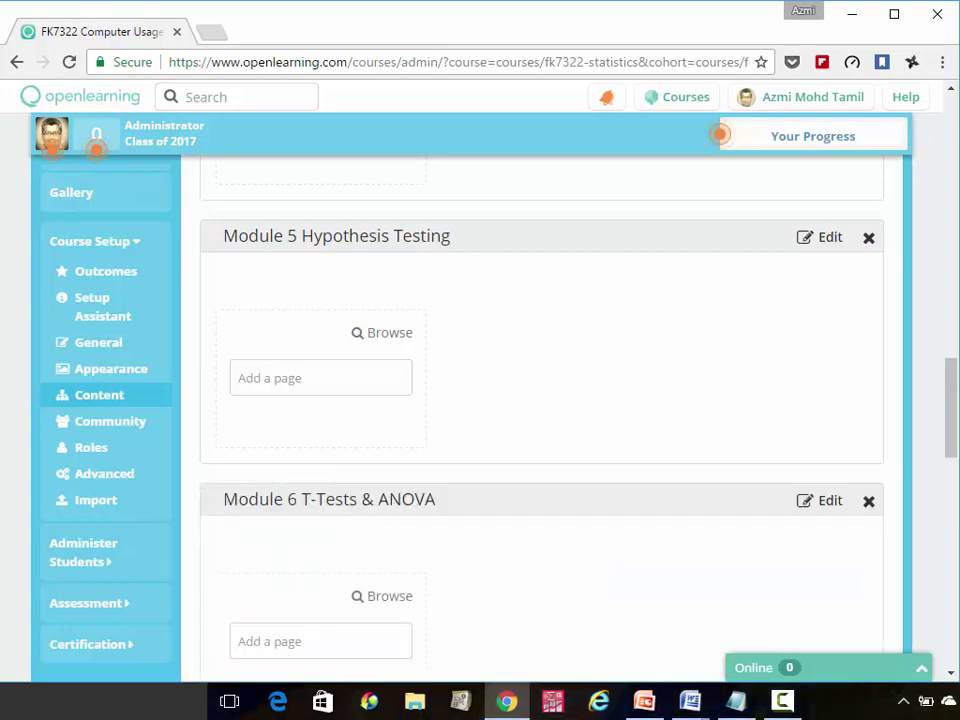
Copy the seventh title from the module list text file and create a new module named "Module 7 Correlation & Regression"
key("alt+Tab")
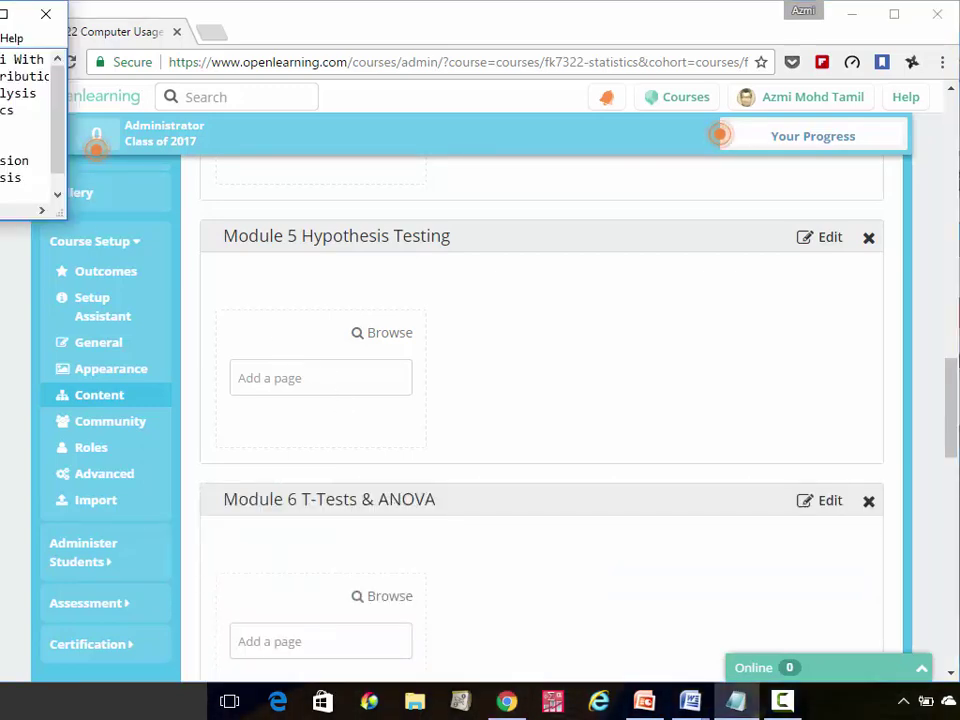
left_click_drag(1, 161, 30, 162)
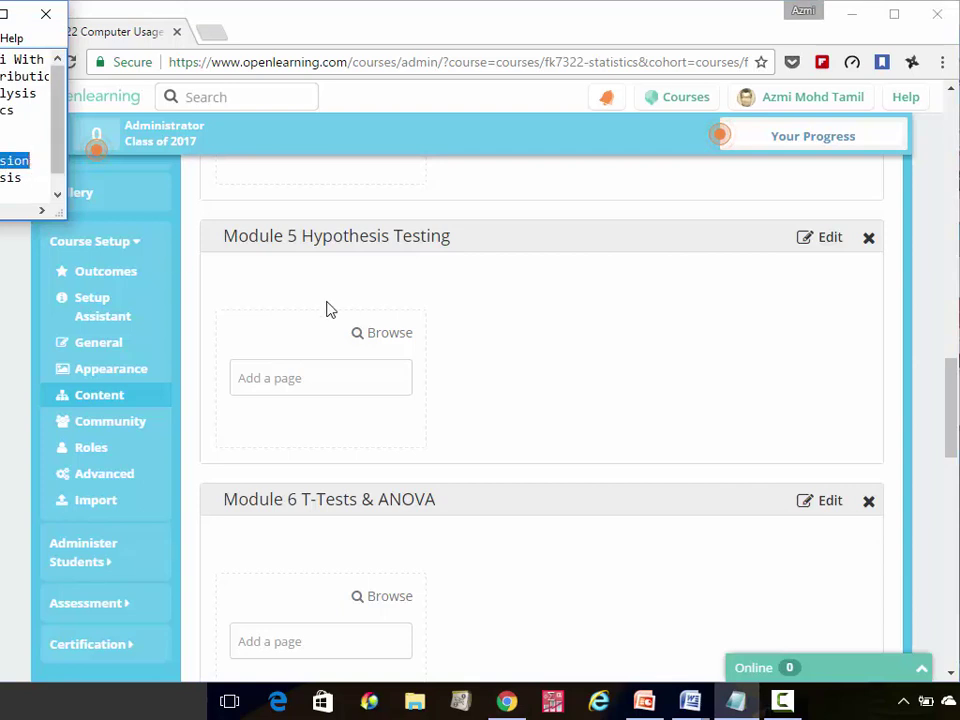
scroll(400, 330, "down", 4)
left_click(300, 390)
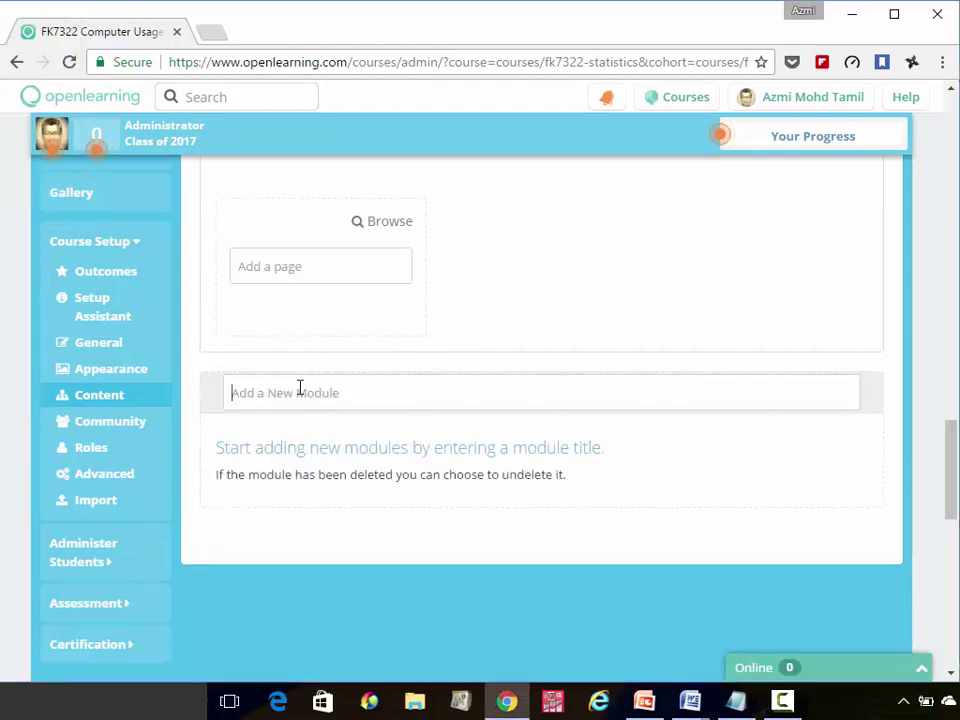
type("Module ")
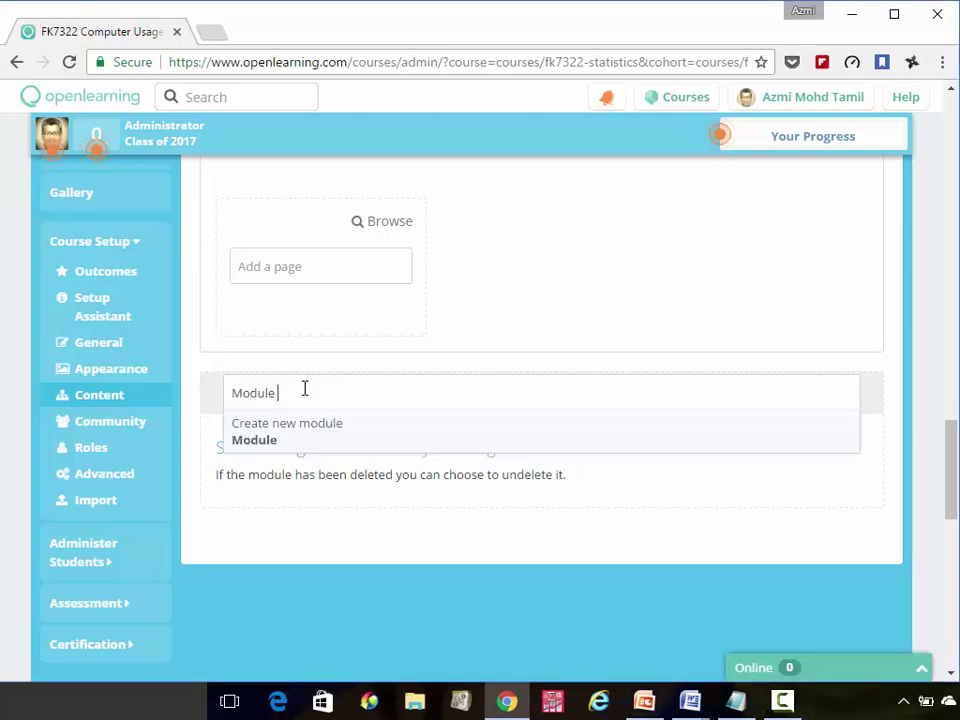
type("7")
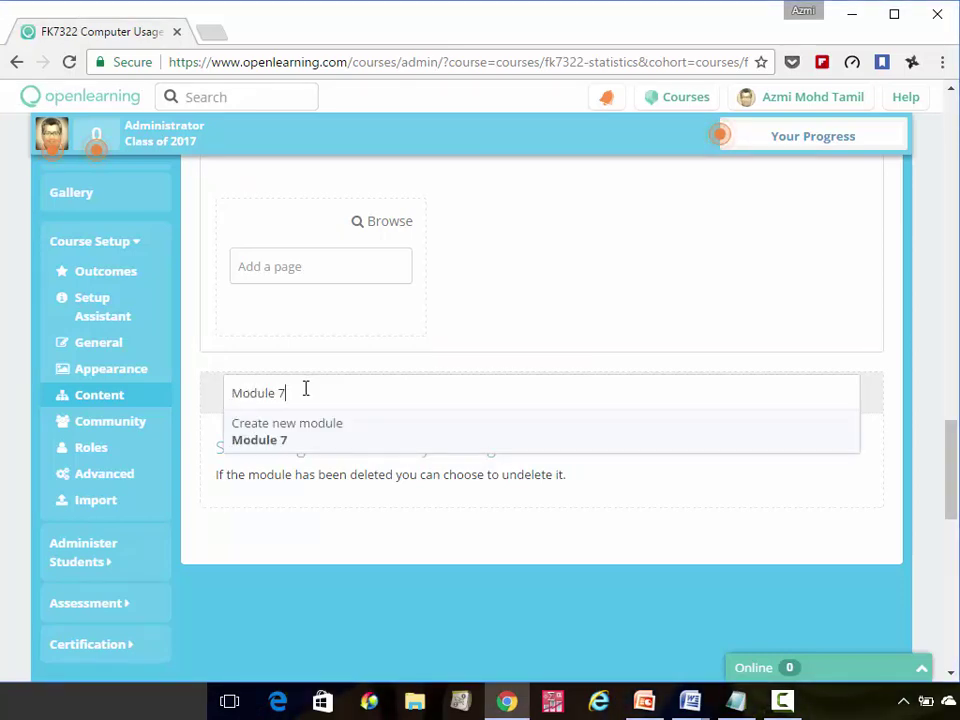
scroll(461, 379, "up", 2)
scroll(461, 379, "down", 1)
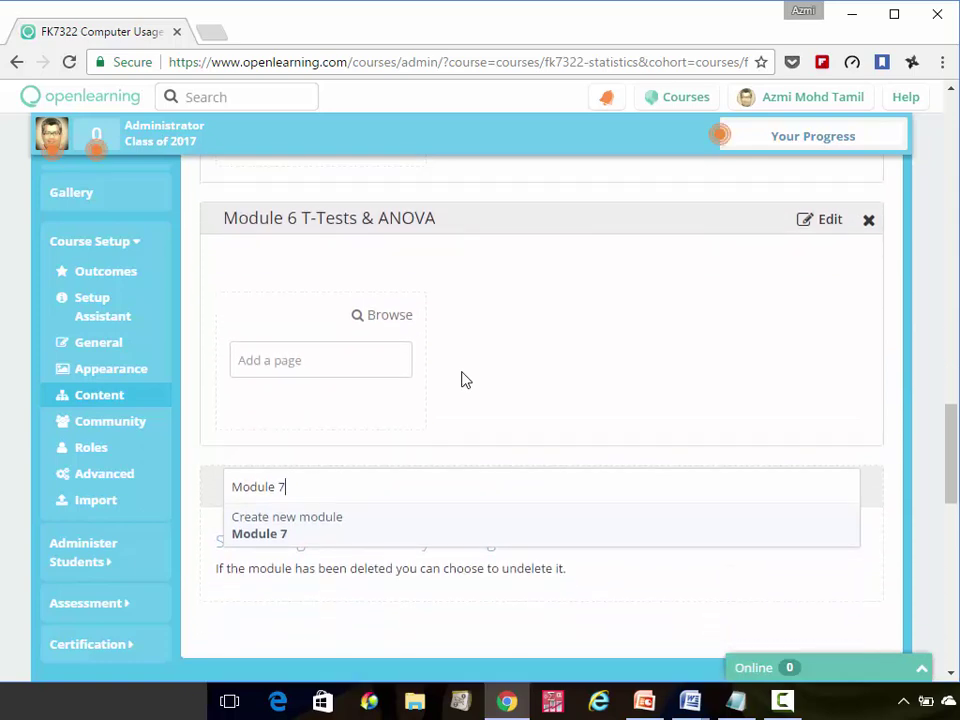
type("Correlation & Regression")
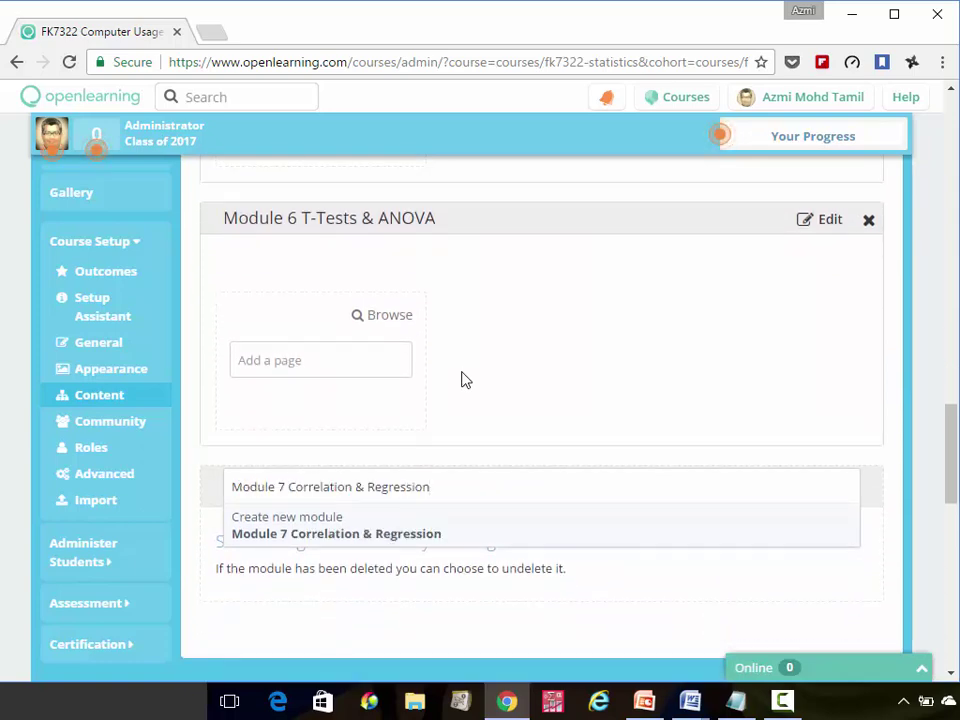
key("Return")
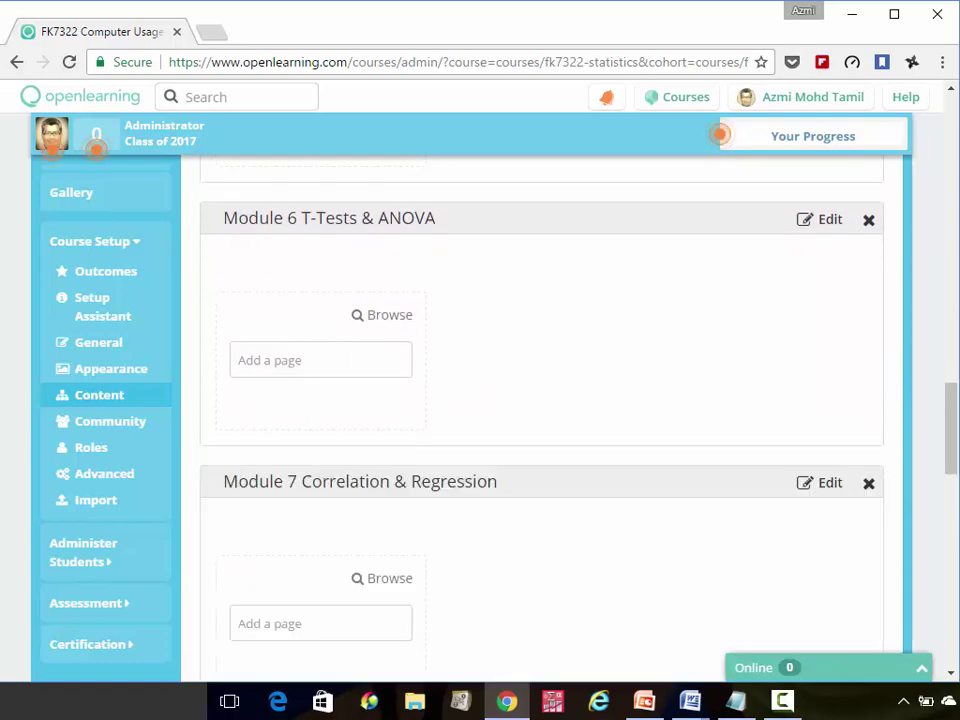
Copy the last title from the module list text file and create a new module named "Module 8 Non-Parametric Analysis"
key("alt+Tab")
key("shift+Home")
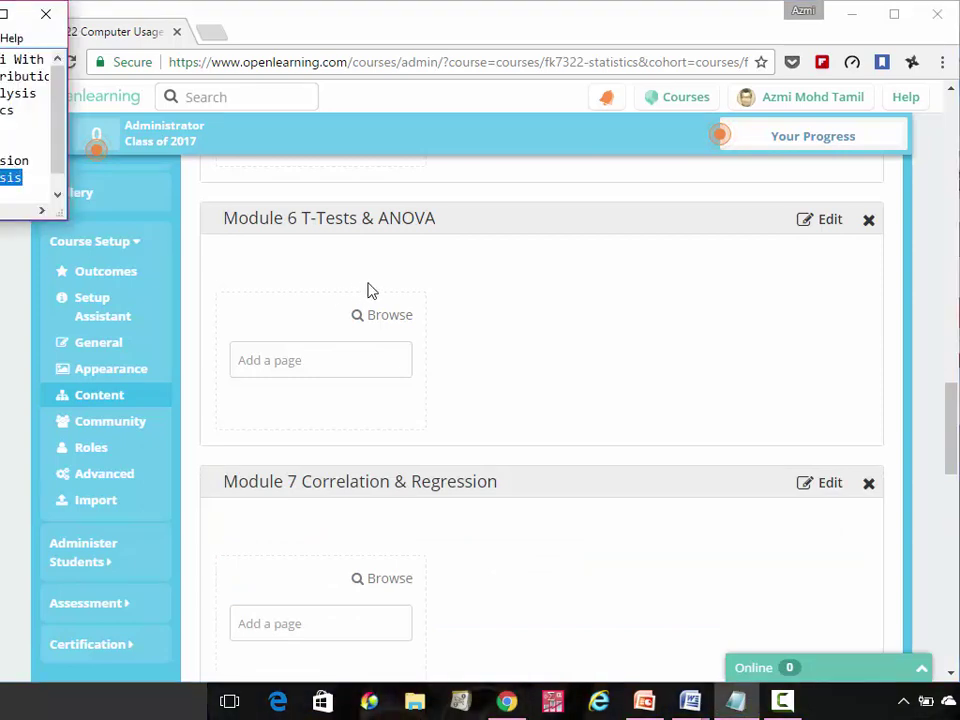
scroll(628, 587, "down", 3)
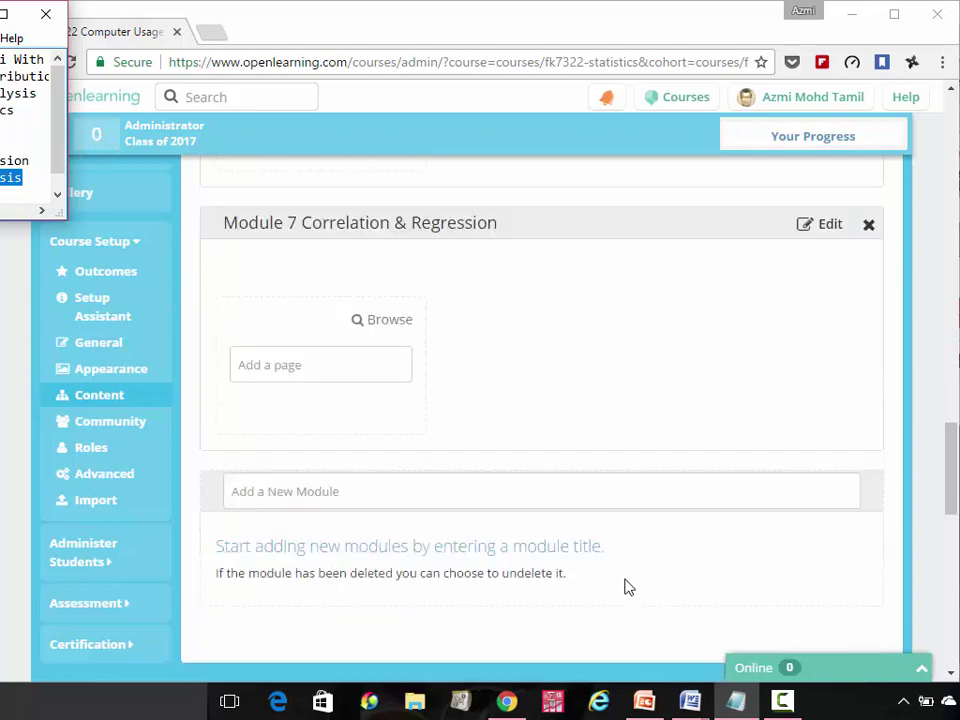
scroll(624, 587, "down", 2)
left_click(392, 283)
type("M")
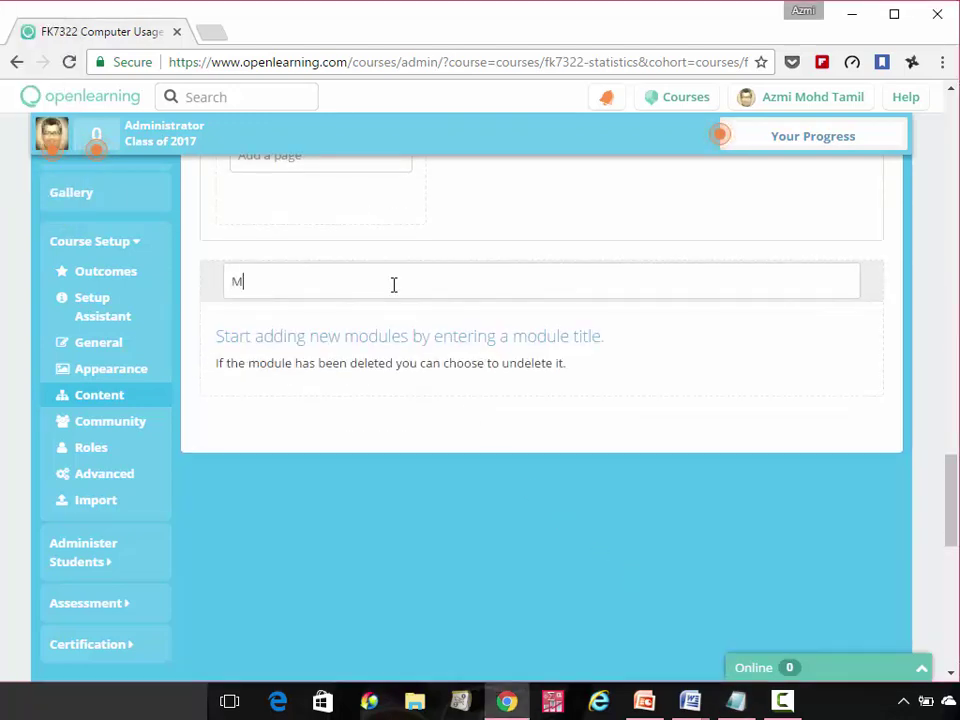
type("odule ")
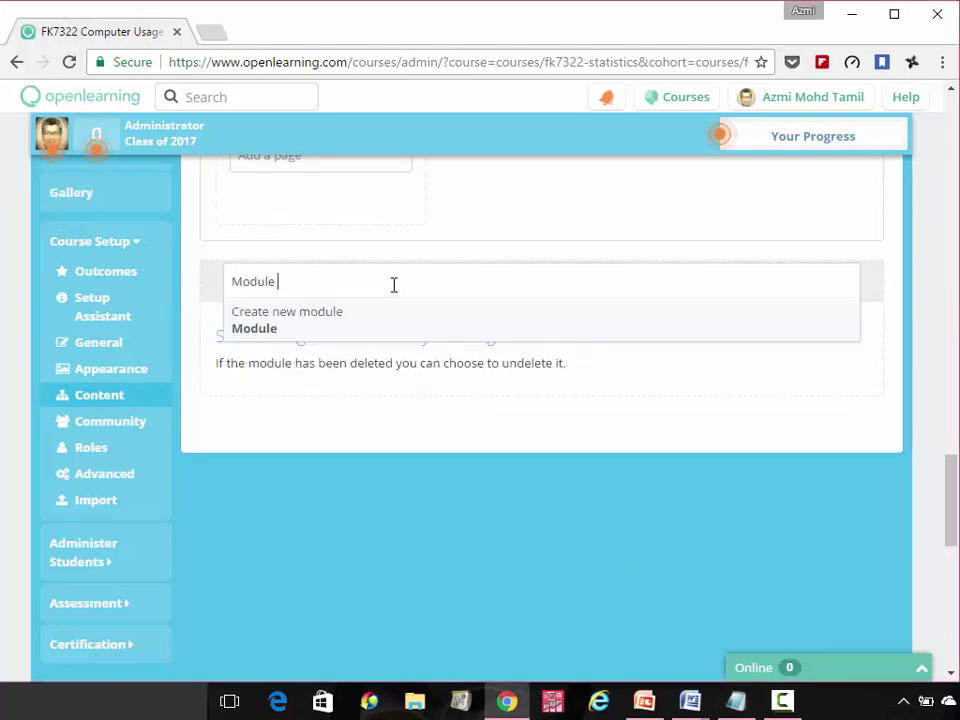
type("8")
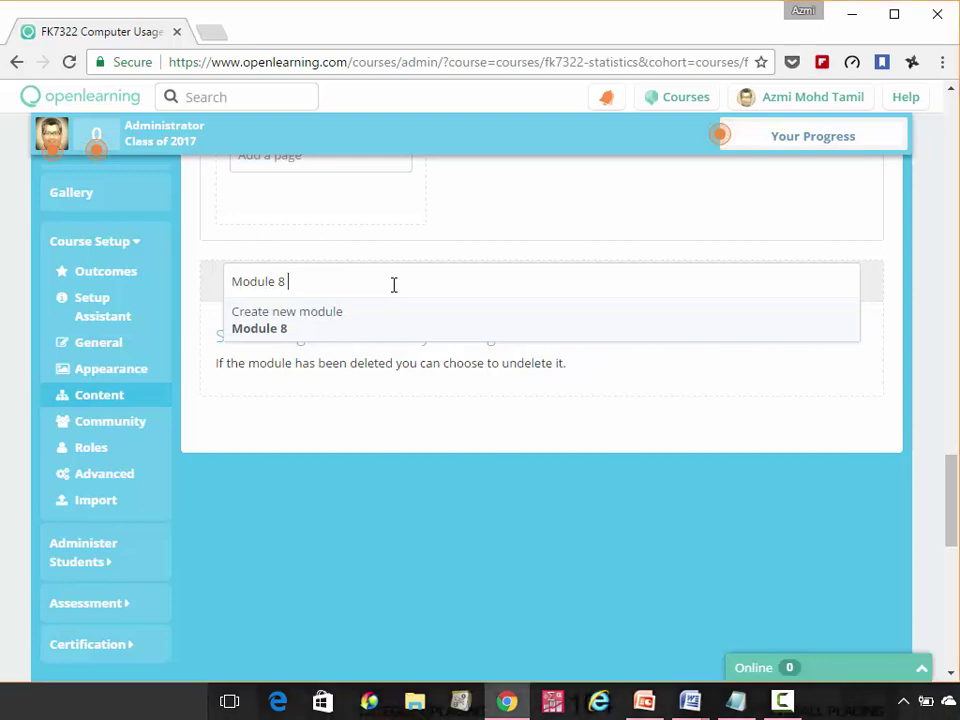
type("Non-Parametric Analysis")
key("Return")
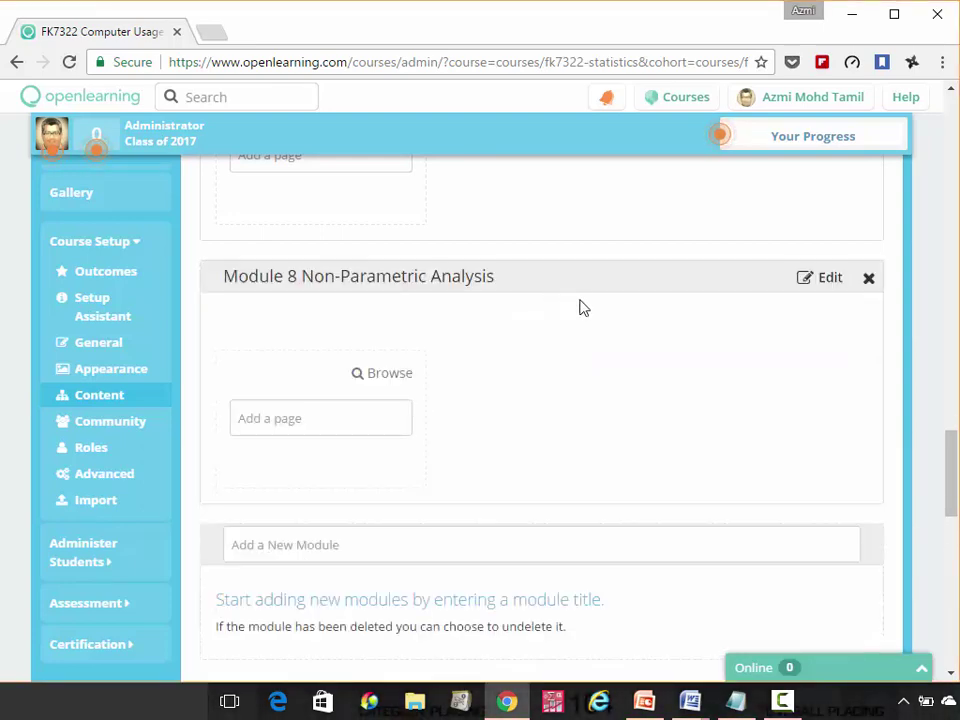
scroll(617, 326, "up", 5)
scroll(617, 326, "up", 10)
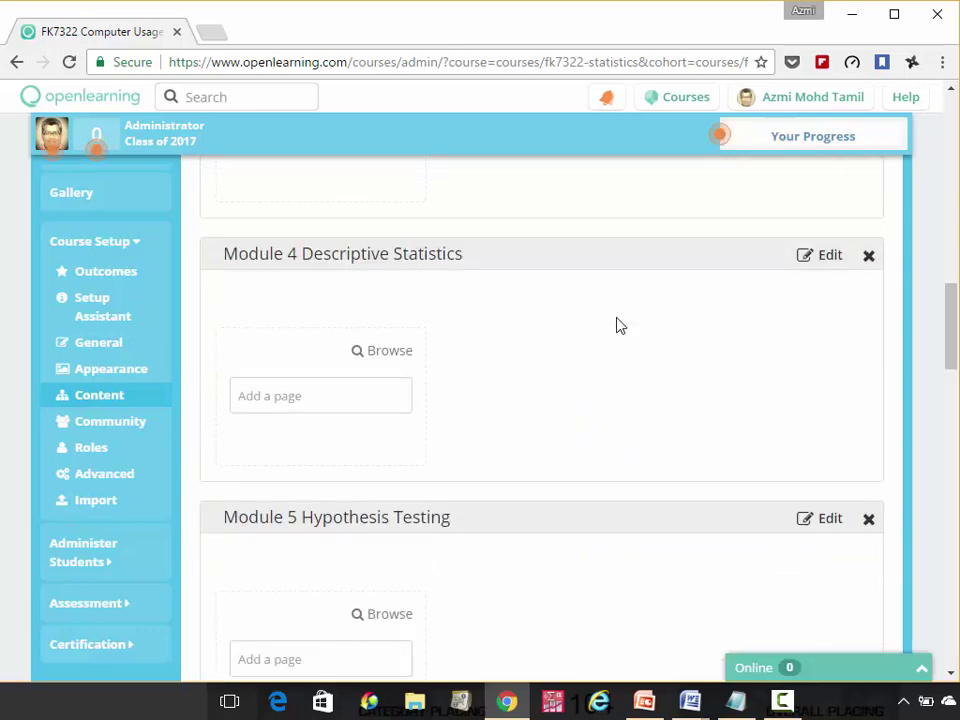
scroll(617, 326, "up", 4)
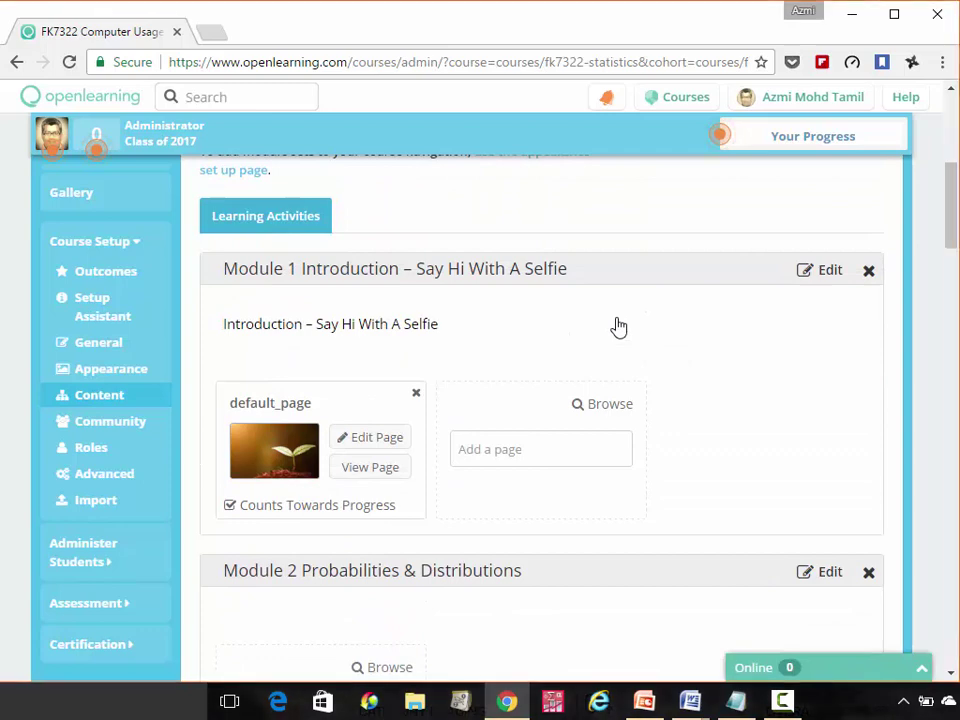
Review the course content list from Module 1 through Module 8 and open the Learning Activities overview to check the modules there
scroll(617, 326, "down", 3)
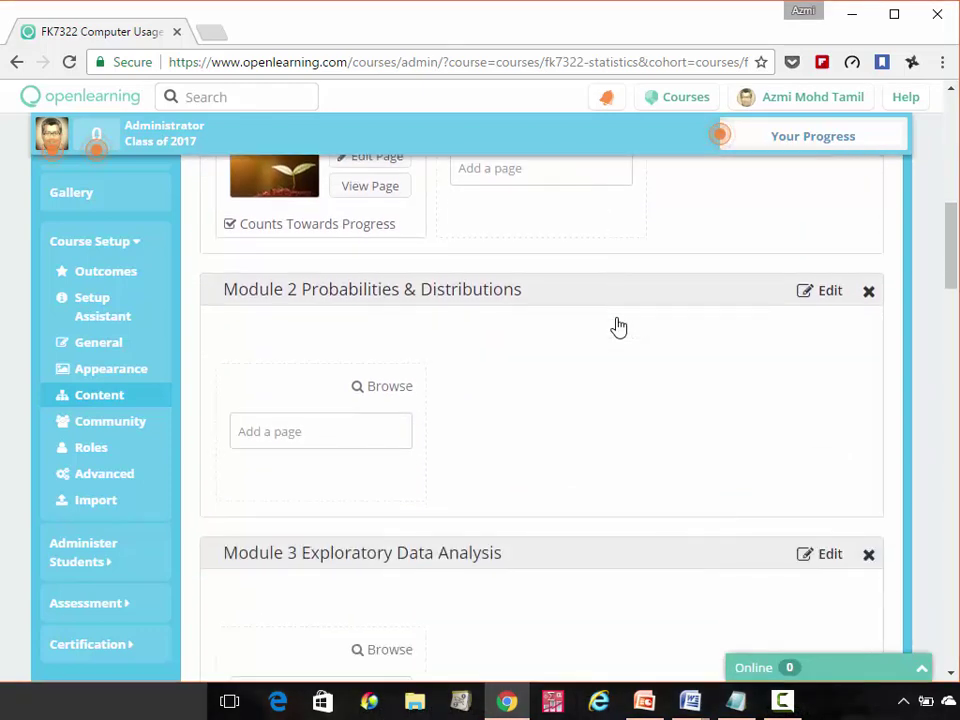
scroll(618, 326, "down", 3)
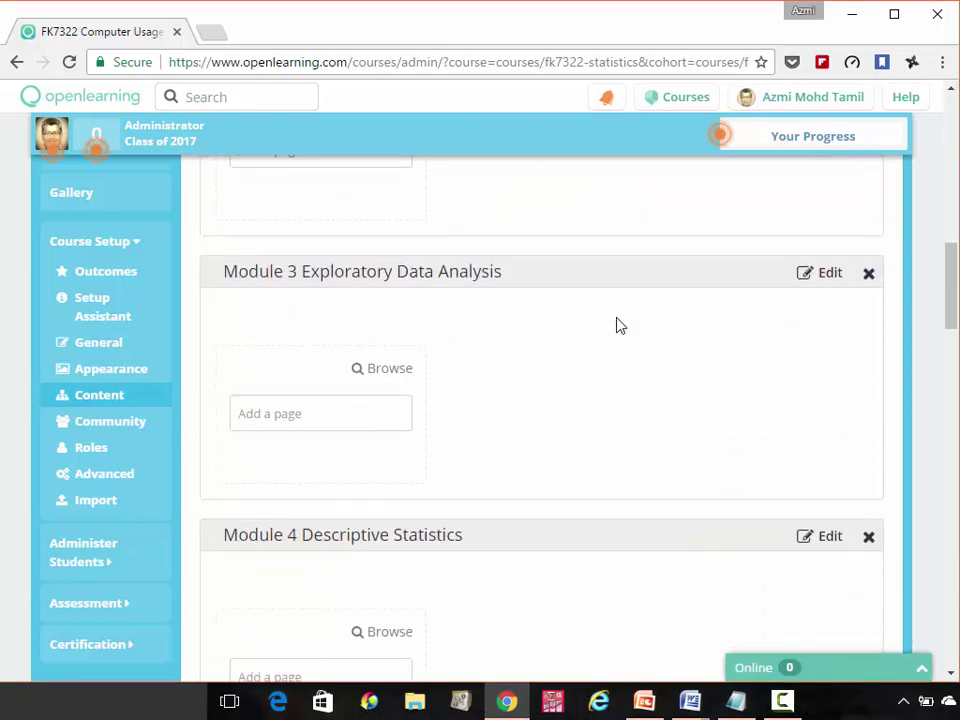
scroll(617, 326, "down", 3)
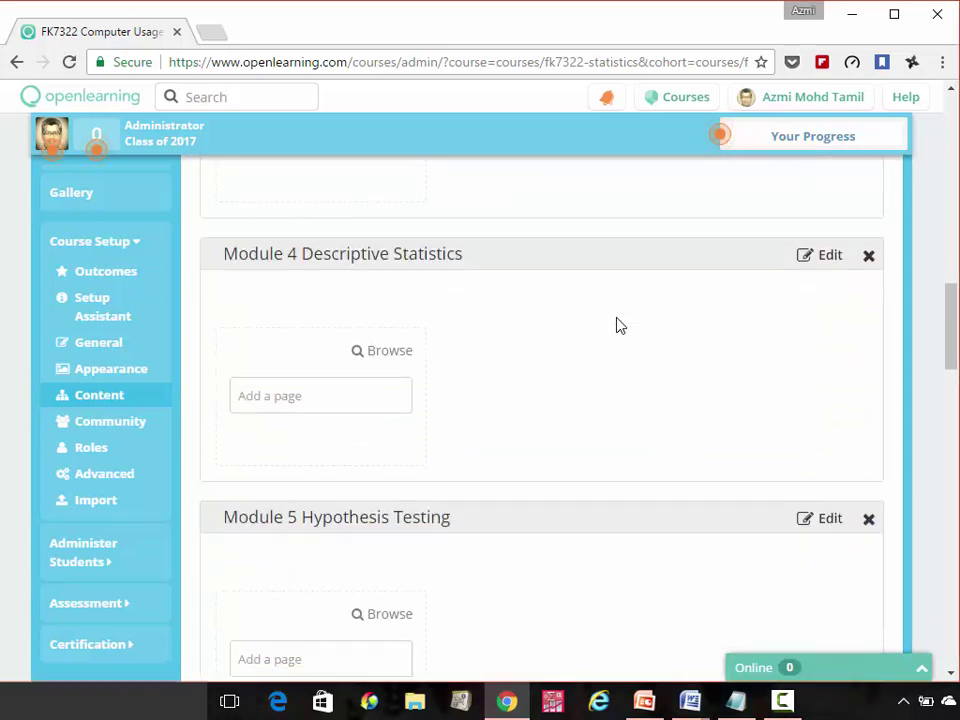
scroll(617, 326, "down", 5)
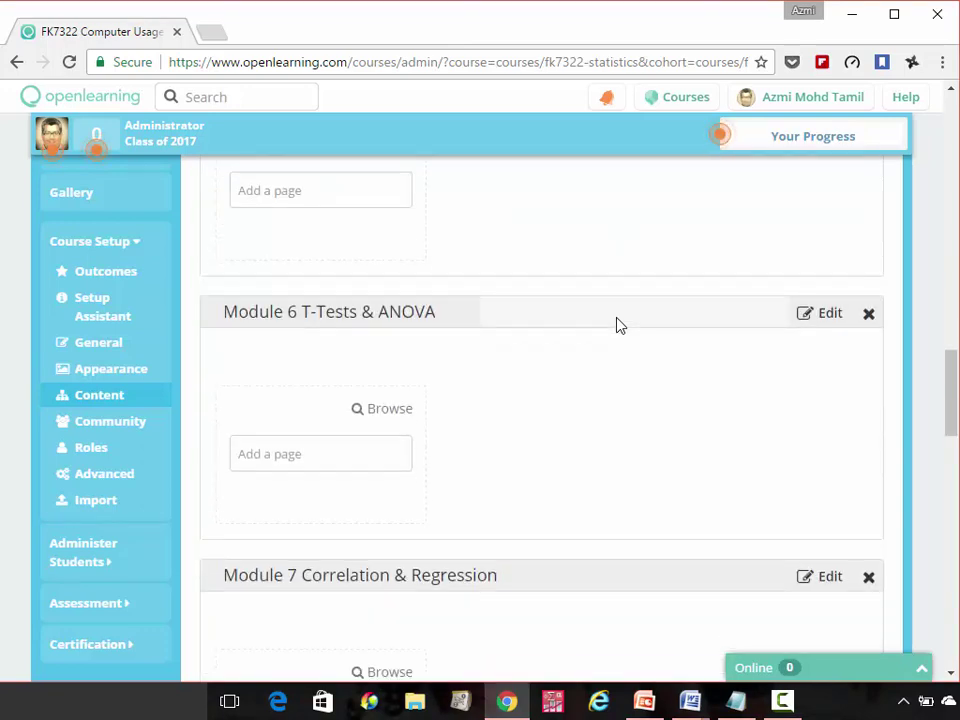
scroll(617, 325, "down", 3)
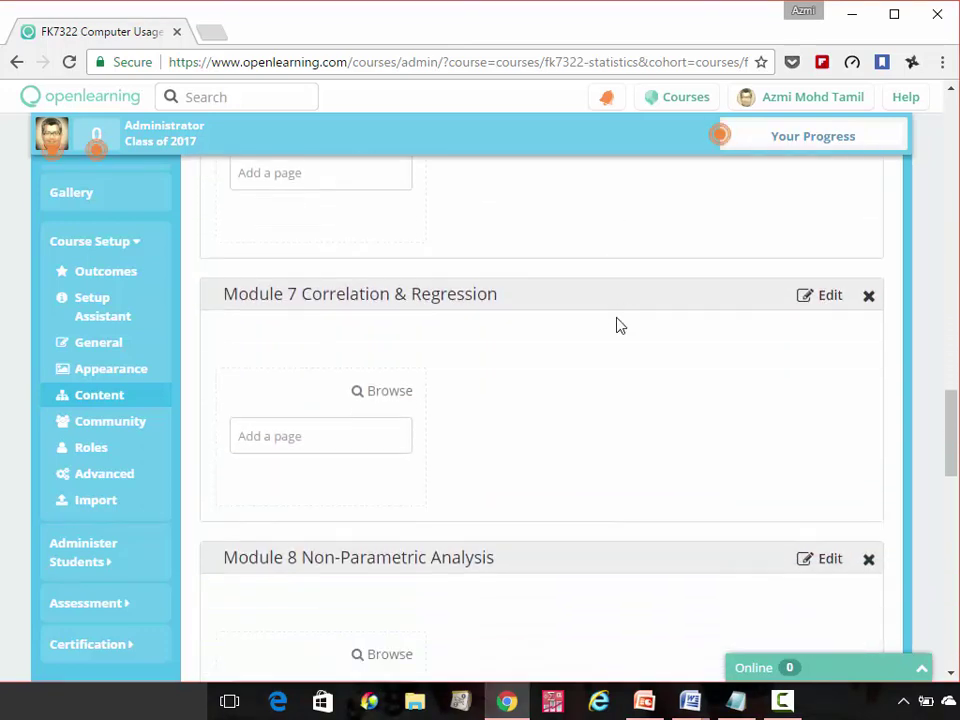
scroll(617, 326, "down", 3)
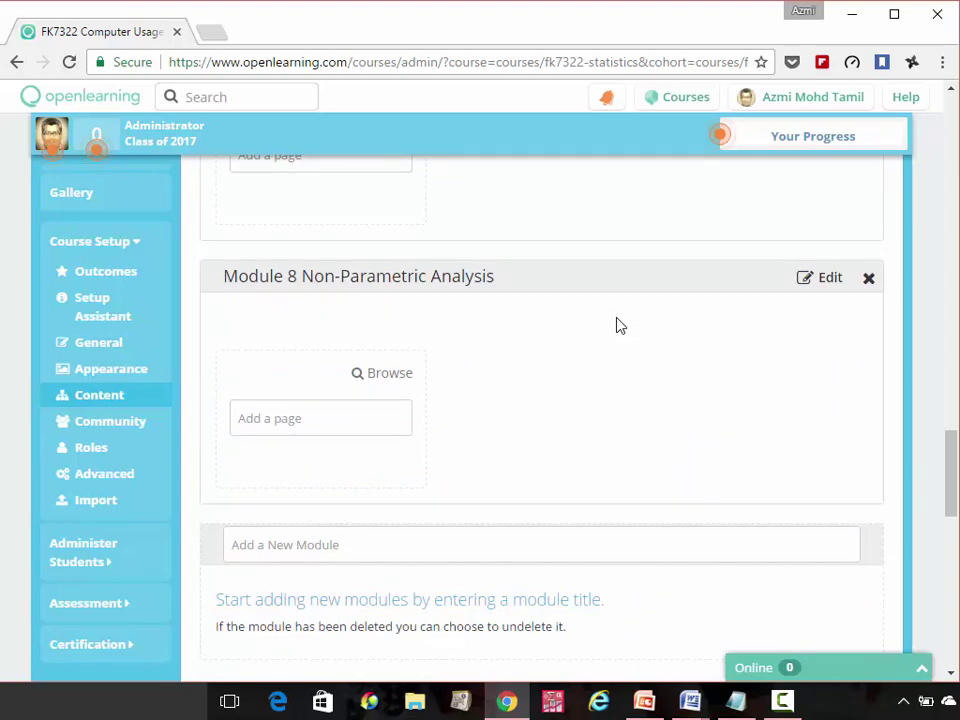
scroll(617, 325, "down", 2)
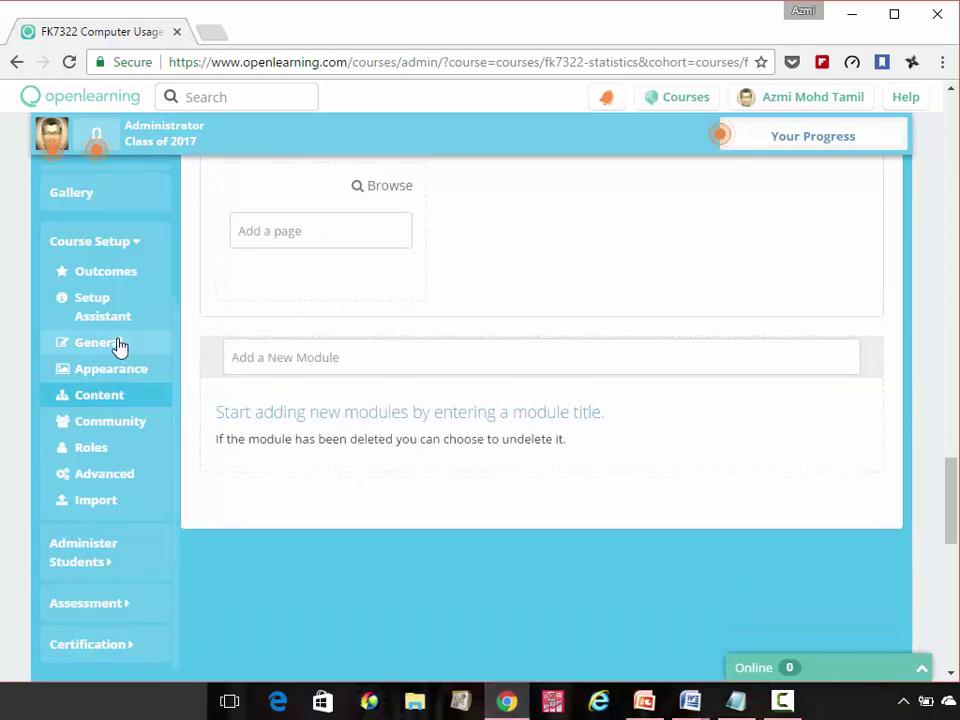
scroll(131, 240, "up", 2)
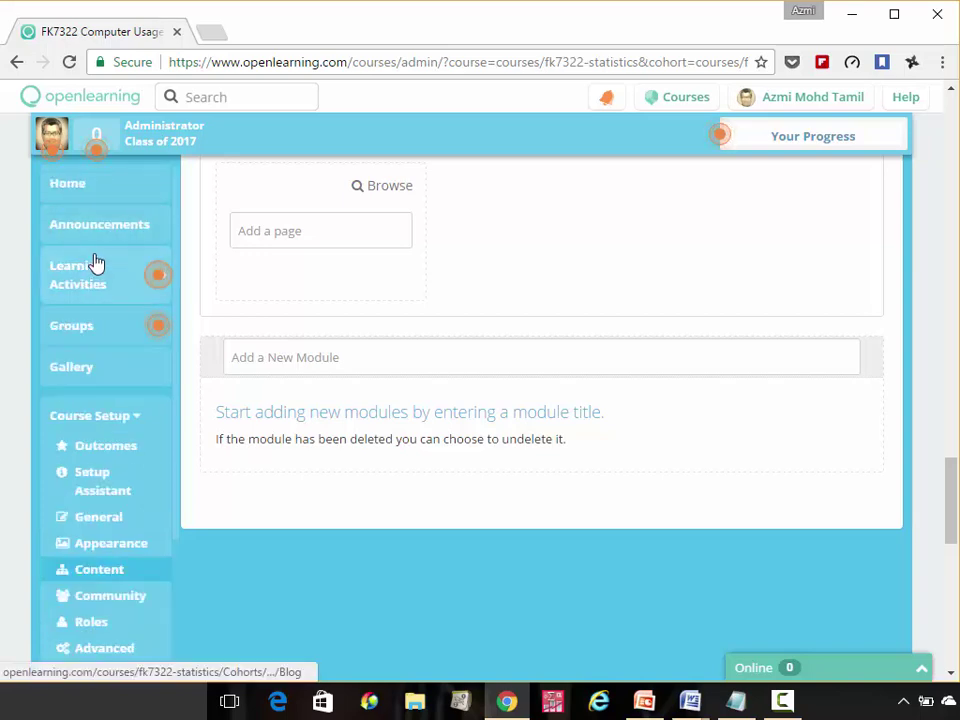
left_click(95, 270)
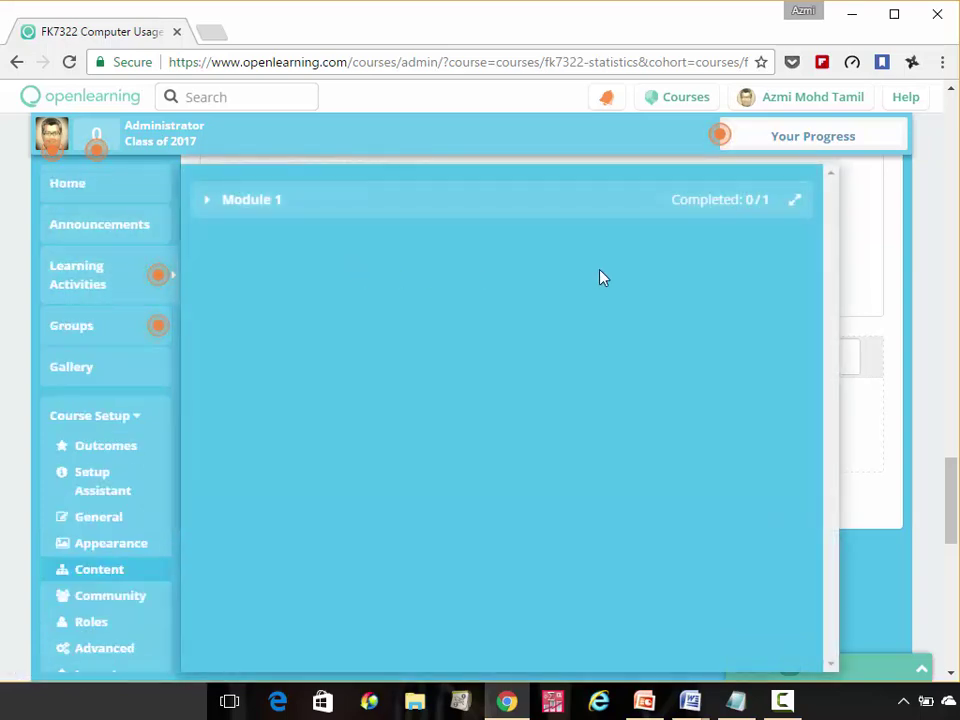